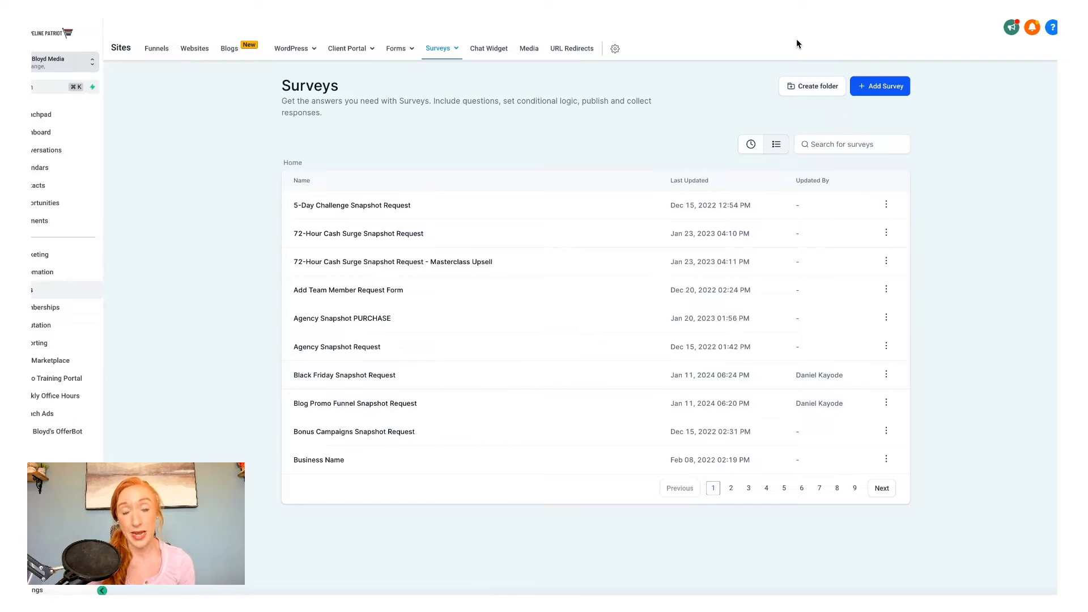
Step: Search the surveys for "pre", open the Pre-Call Survey for editing, and show its available elements and style settings
text(pre)
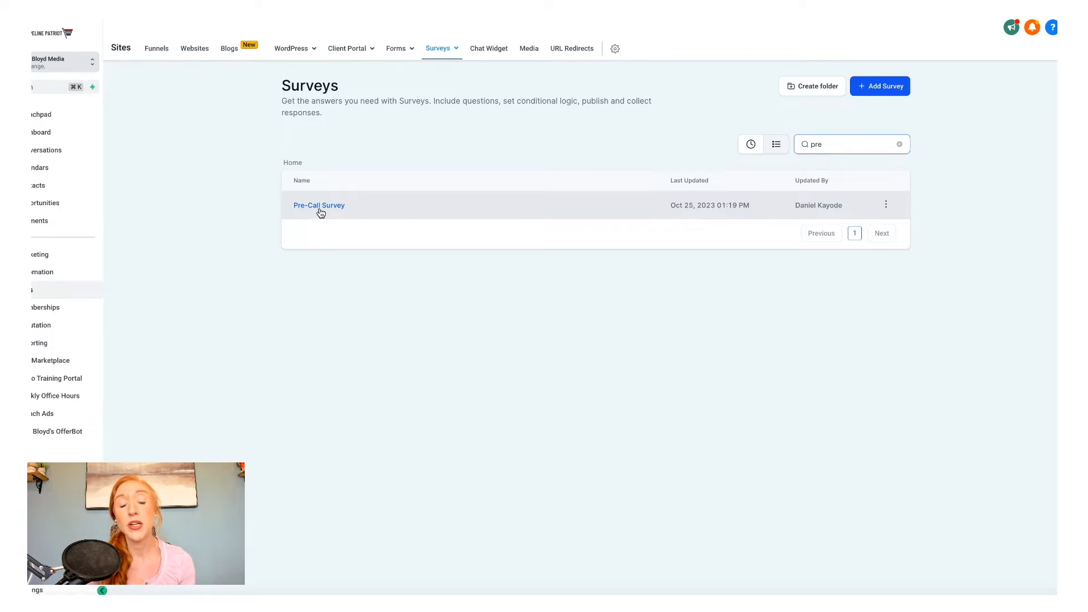
click(327, 207)
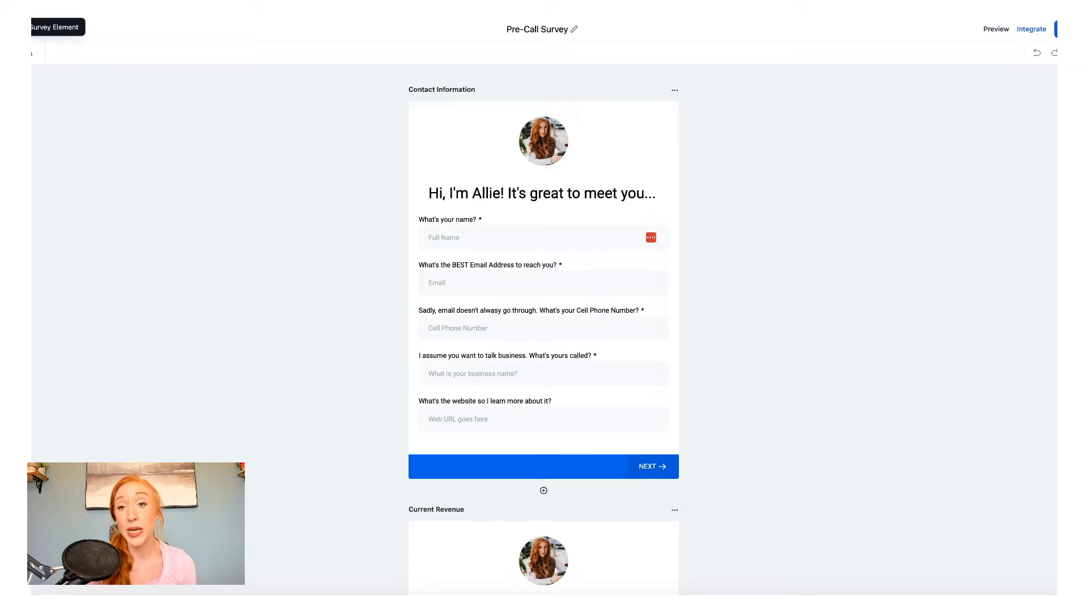
click(26, 54)
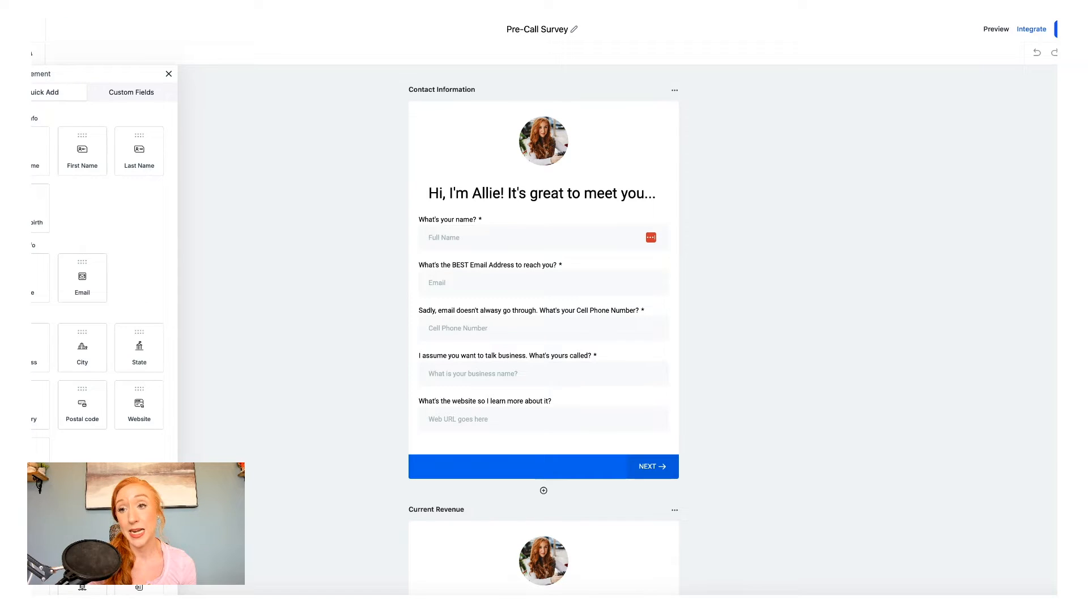
click(1053, 29)
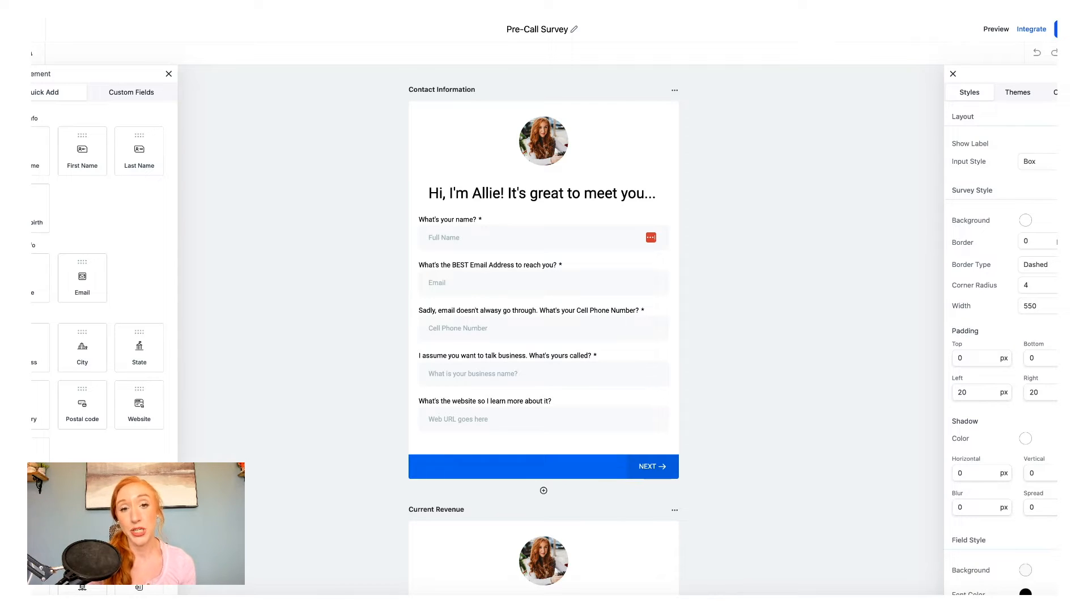
click(552, 31)
triple_click(524, 30)
click(644, 39)
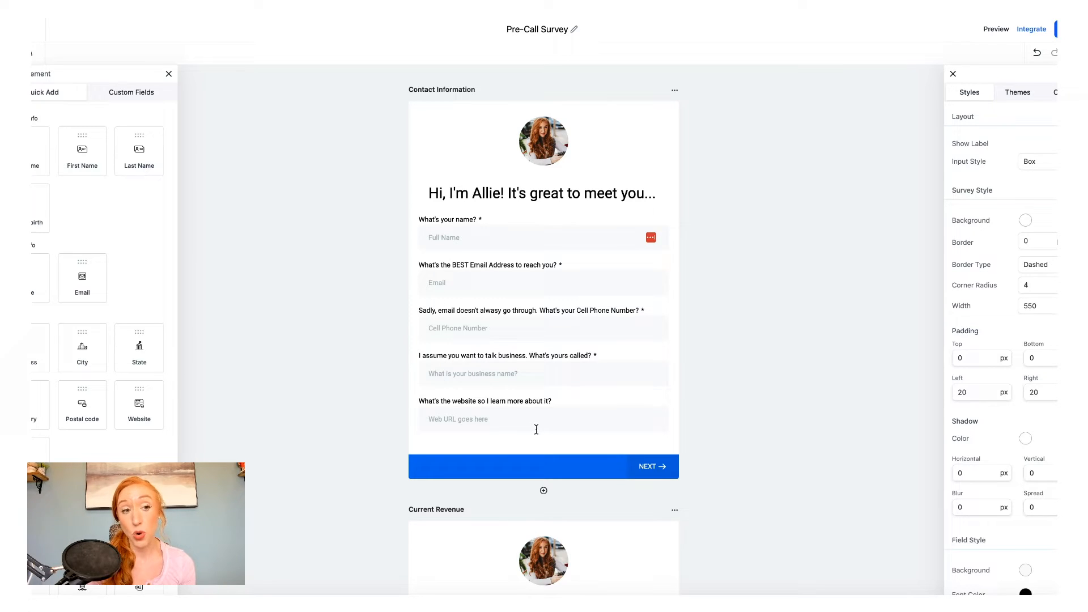
Step: Open the settings of the "What's your name?" field and try to add a date of birth field near it
click(456, 232)
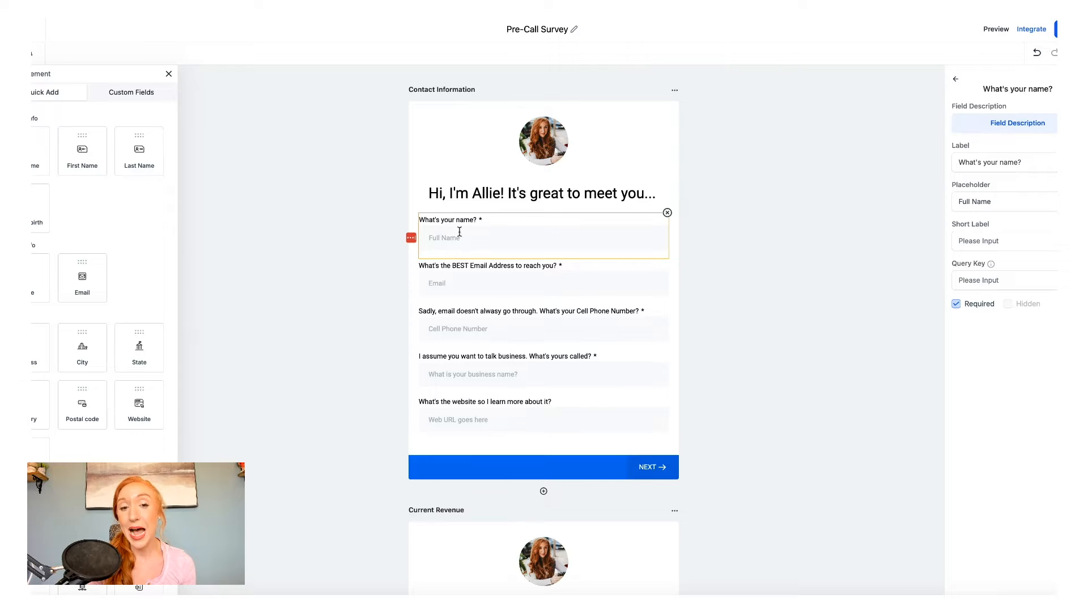
triple_click(959, 164)
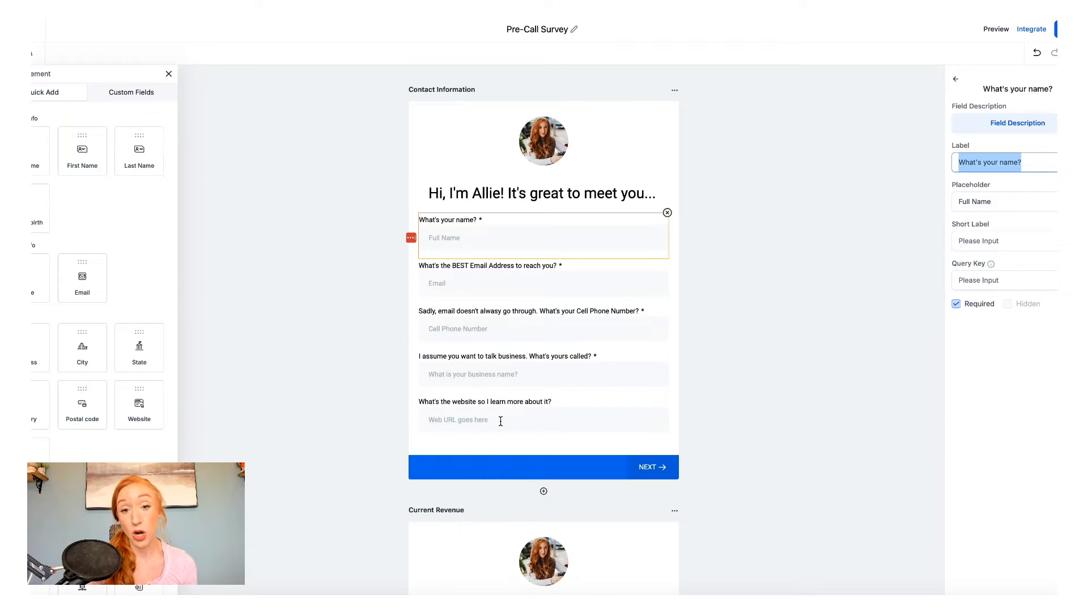
mouse_move(43, 162)
mouse_down()
mouse_move(507, 264)
mouse_move(45, 166)
mouse_up()
drag(35, 212, 510, 226)
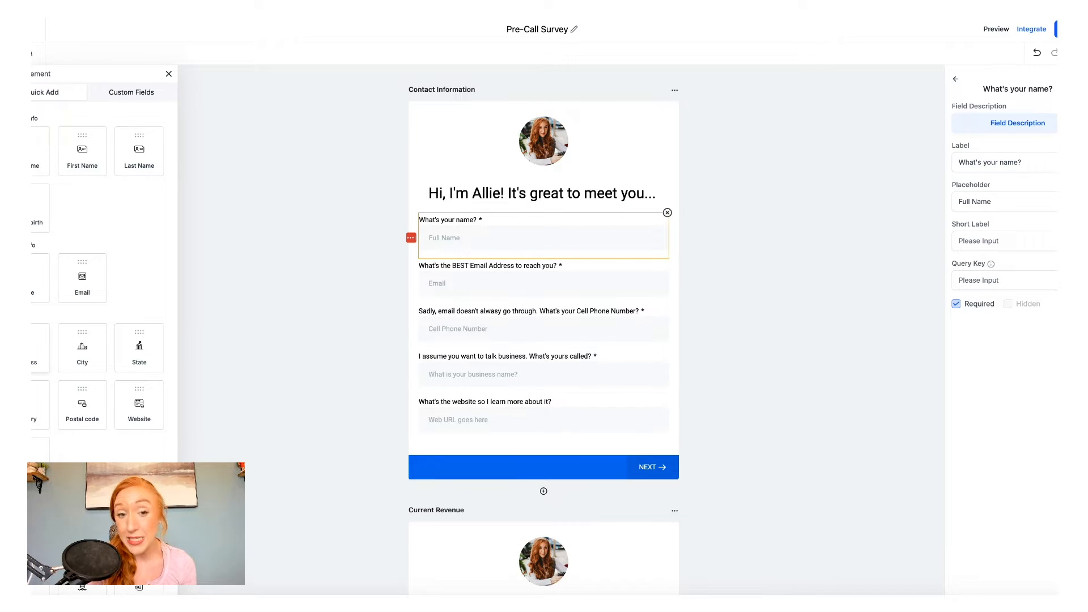
Step: Add an Address field below the website question on the Contact Information slide and label it "What is your office address?"
drag(40, 346, 454, 432)
click(452, 469)
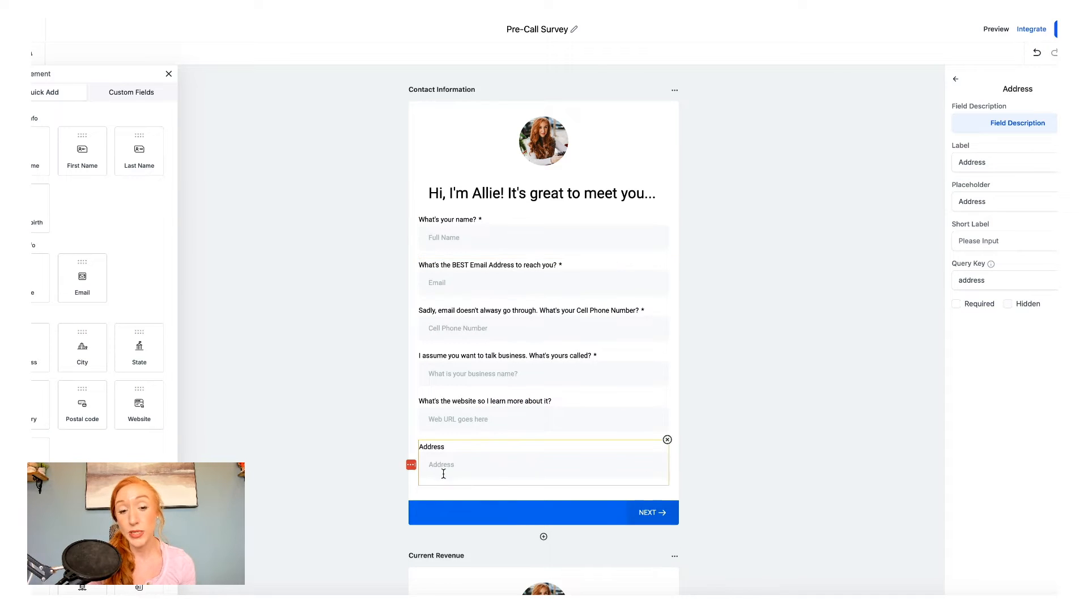
drag(1037, 162, 834, 171)
text(Wh)
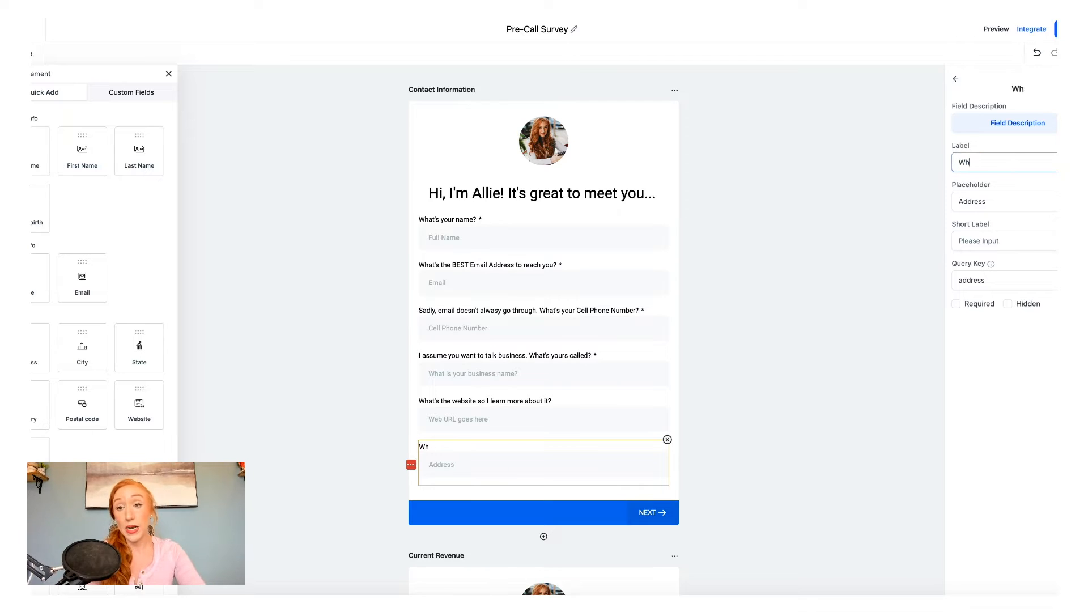
text(at is your office )
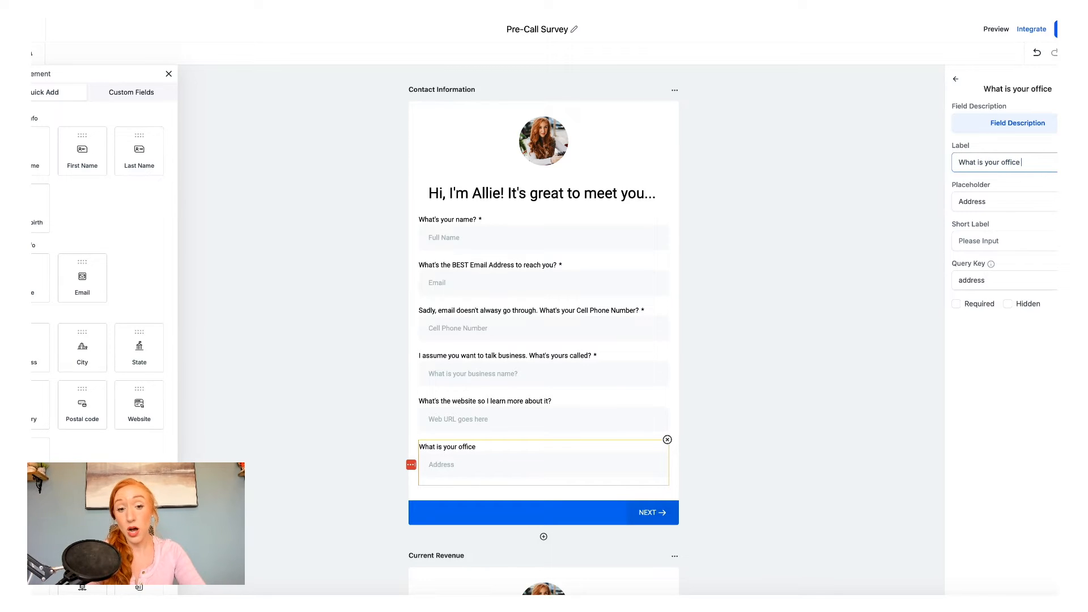
text(address?)
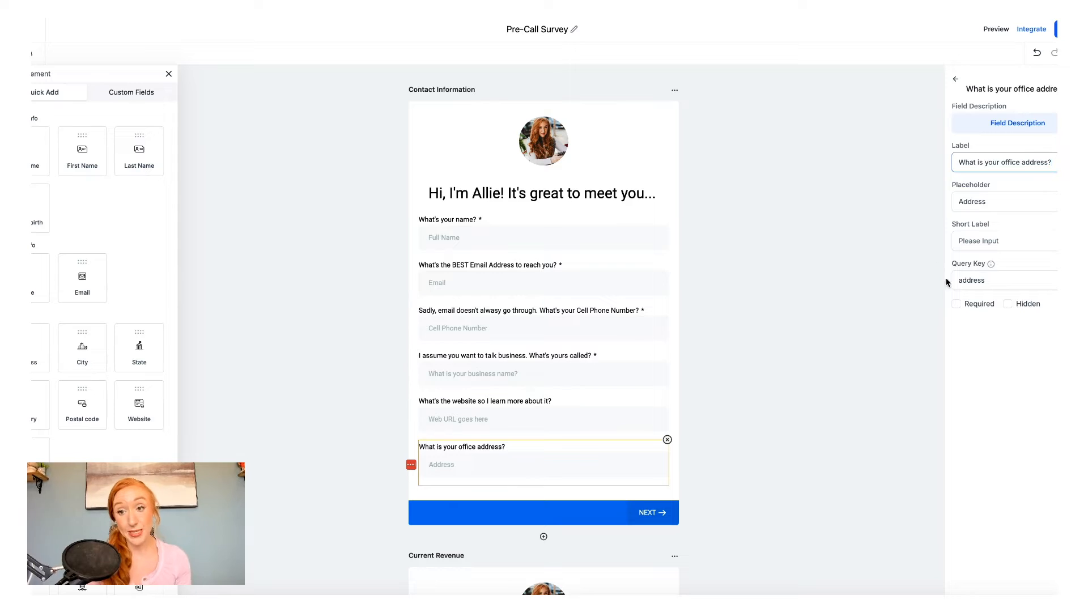
Step: Switch the office address field's Required option on and off, and do the same with its Hidden option
click(957, 305)
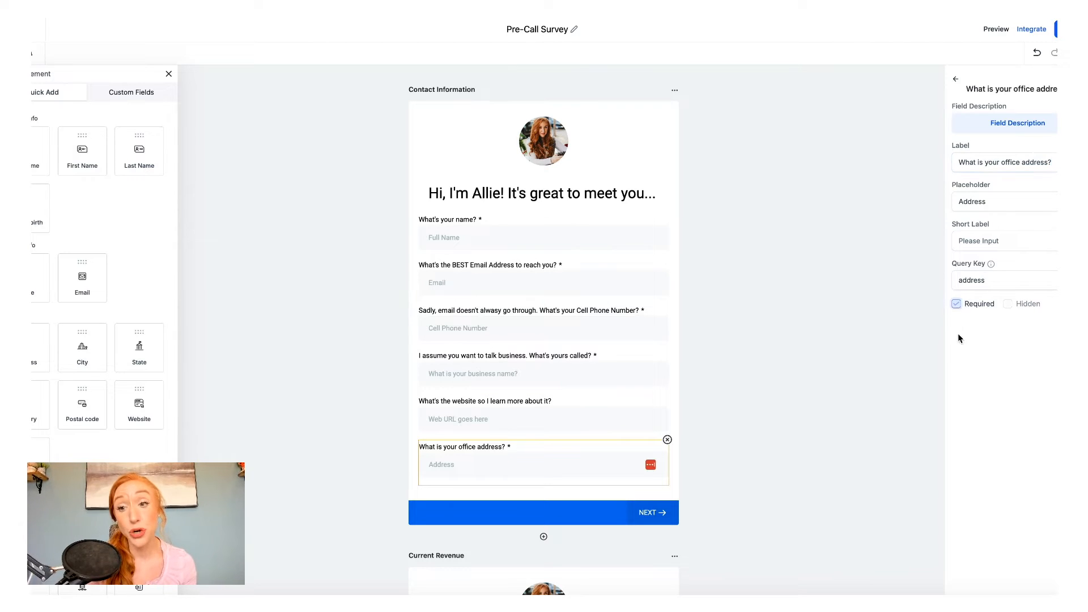
click(957, 305)
click(1009, 306)
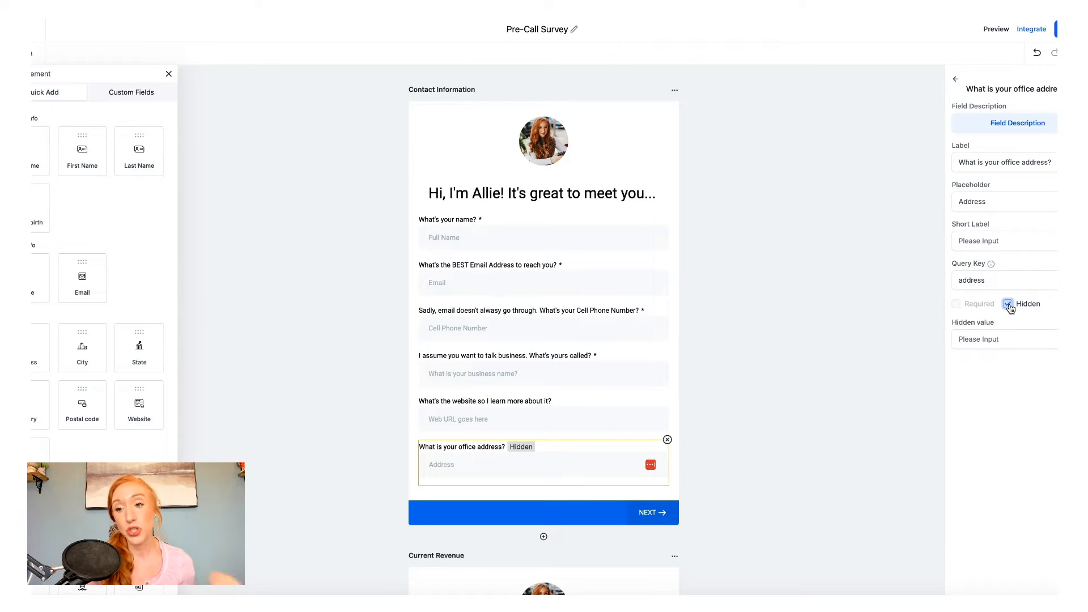
click(1002, 339)
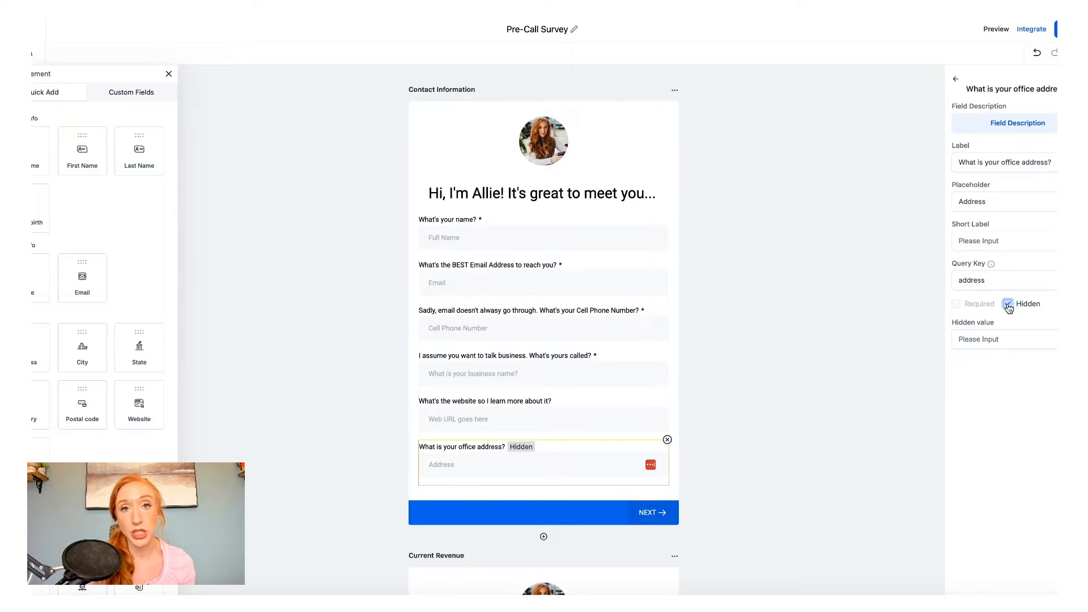
click(1008, 305)
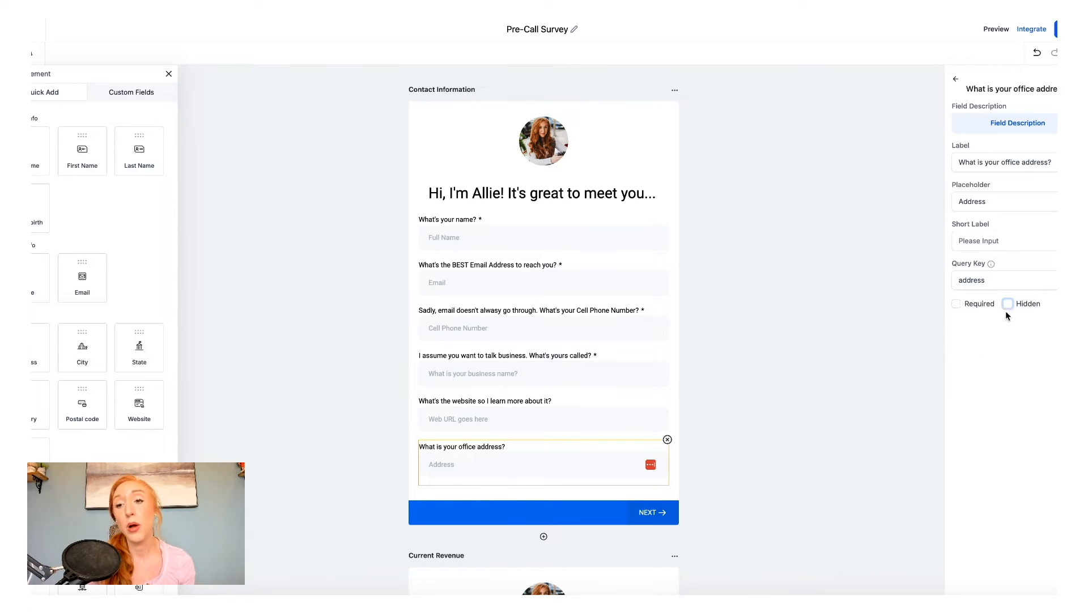
Step: Set the office address field's placeholder to "Insert office address" and inspect its query key
drag(995, 203, 935, 200)
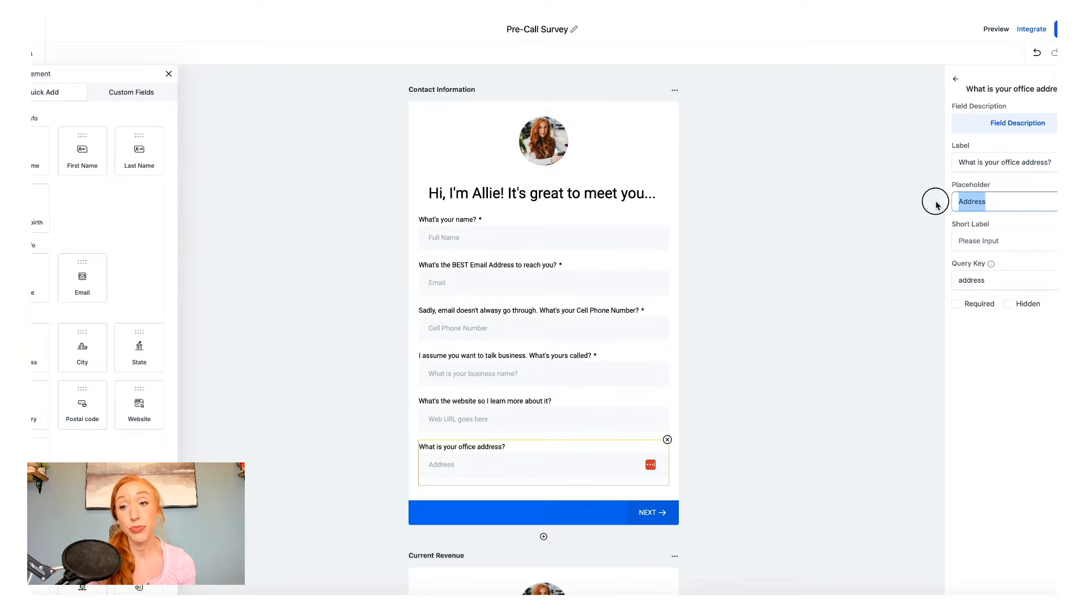
text(Insert office address)
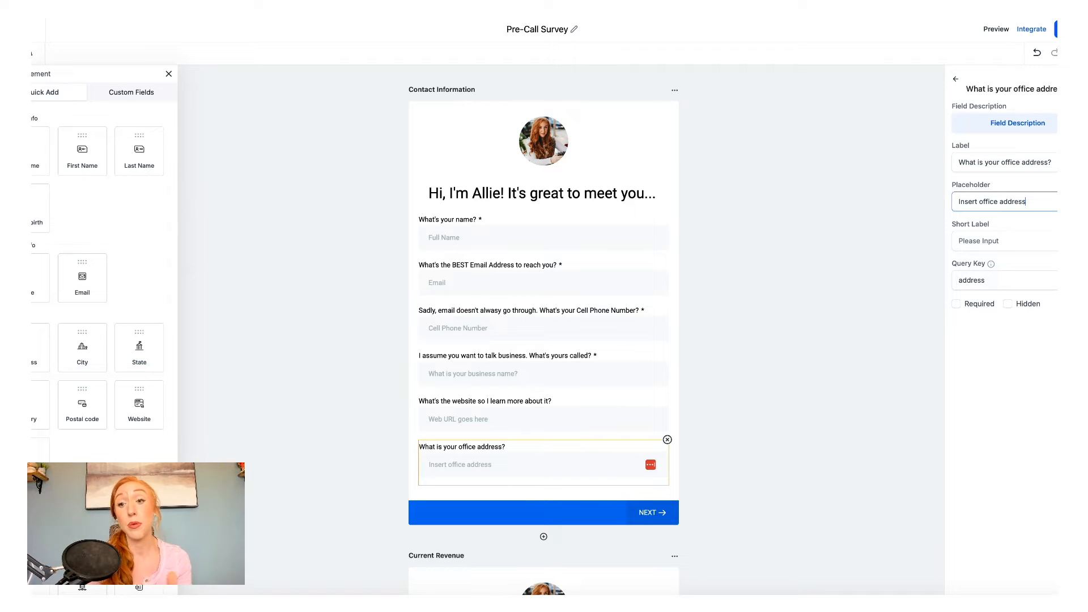
drag(986, 281, 954, 280)
click(994, 281)
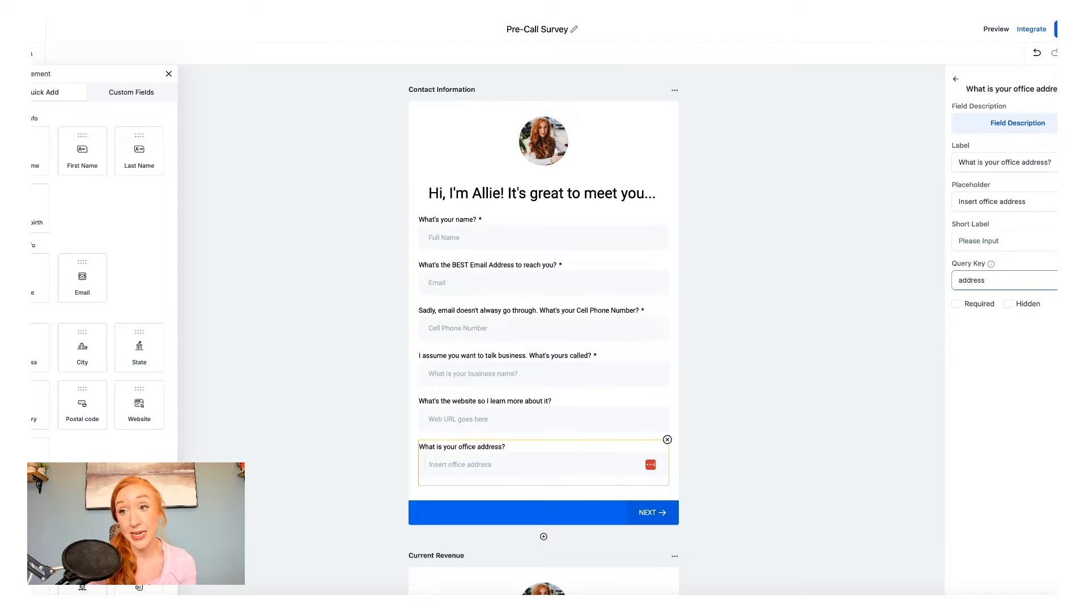
Step: Remove the office address field from the Contact Information slide and look through the quick-add elements
click(667, 440)
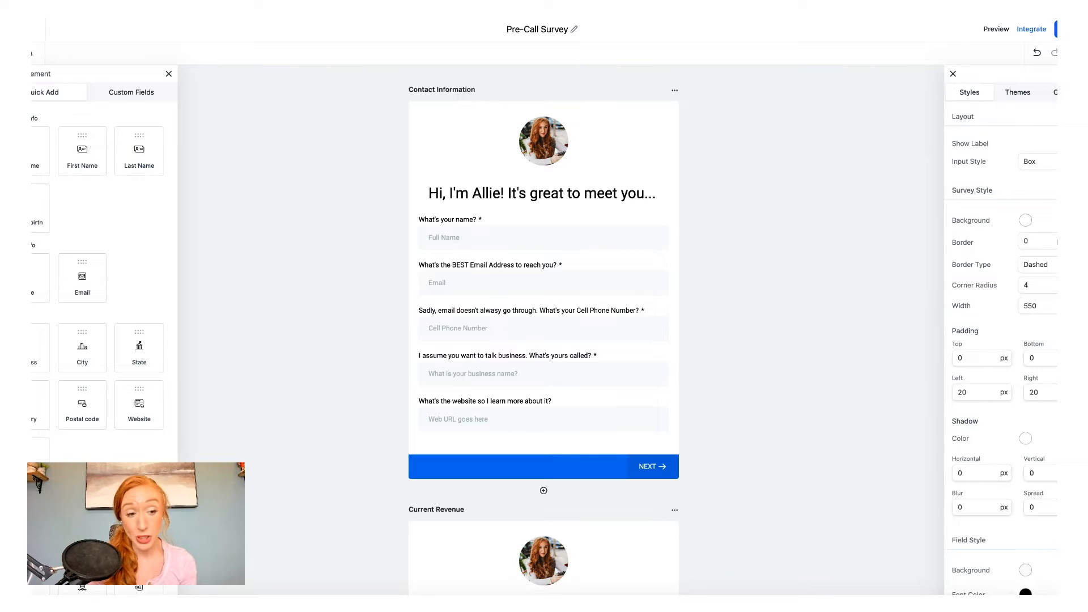
scroll(61, 437, down, 1)
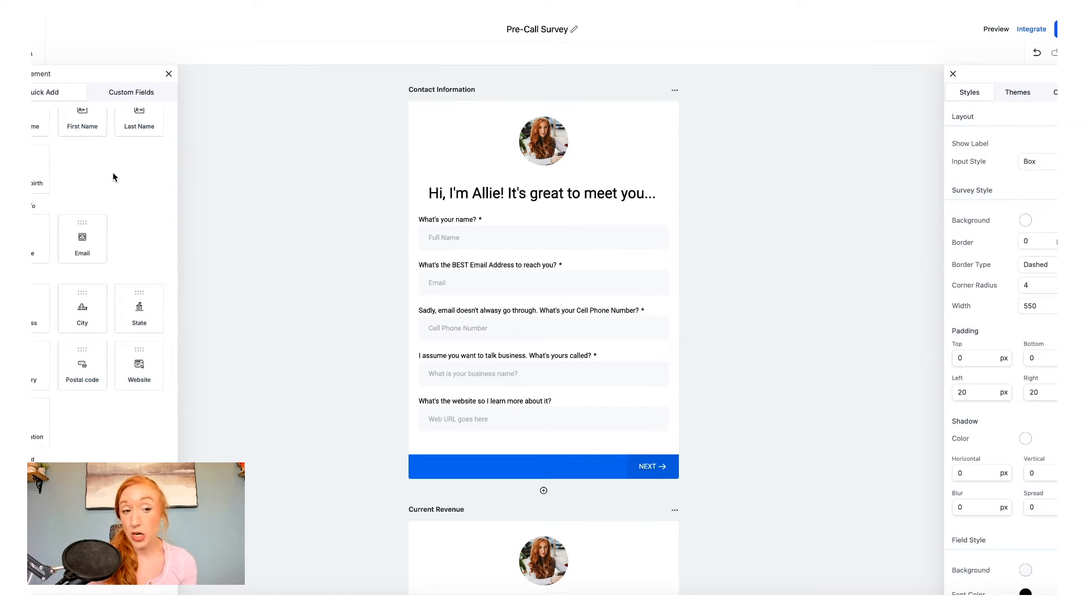
scroll(115, 177, up, 1)
scroll(66, 241, down, 1)
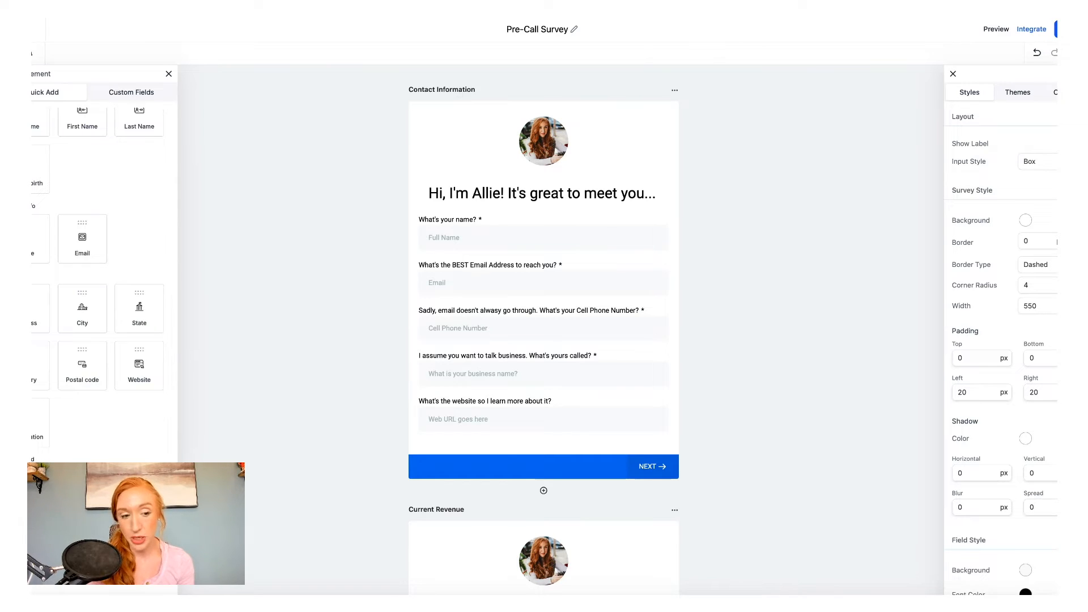
Step: Add an image element below the greeting heading, view its file chooser without picking a file, and remove the element
click(568, 189)
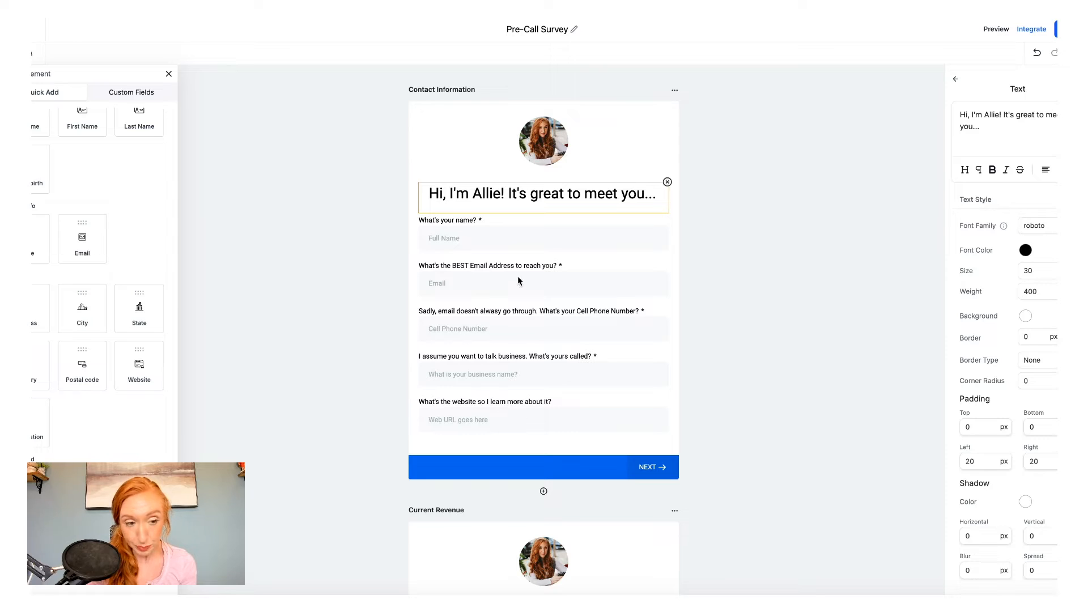
drag(349, 339, 469, 229)
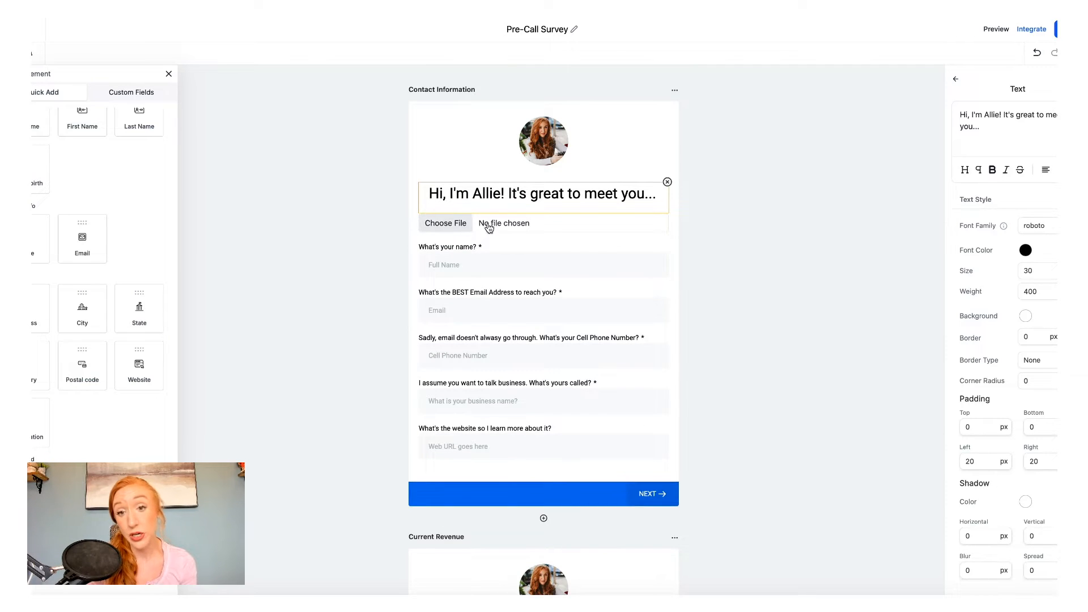
click(453, 224)
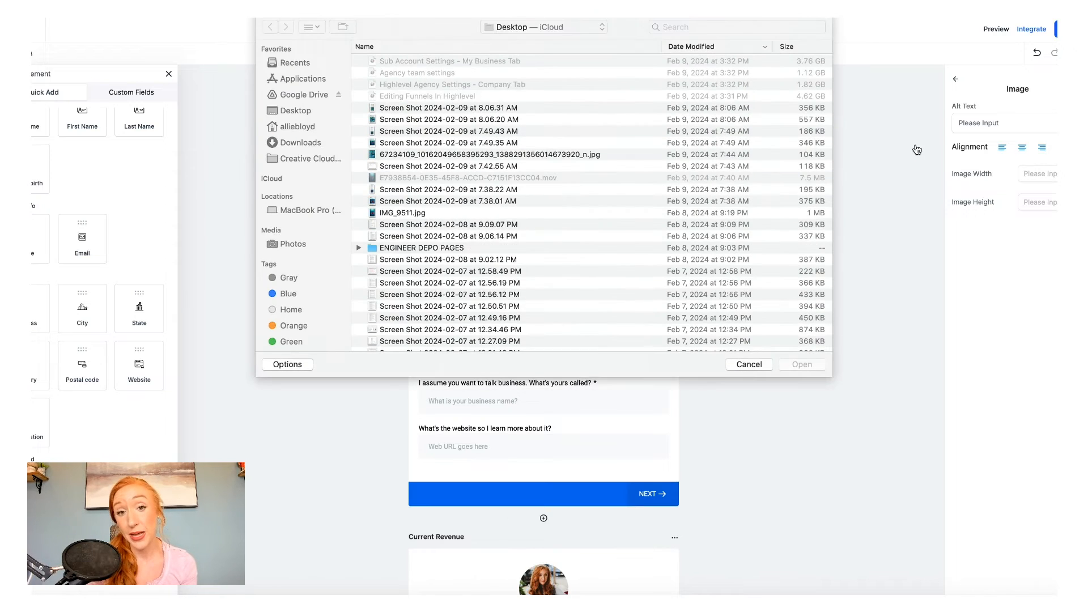
click(751, 365)
click(667, 213)
Step: View the settings of the profile image above the greeting heading and return to the general survey styles
click(555, 142)
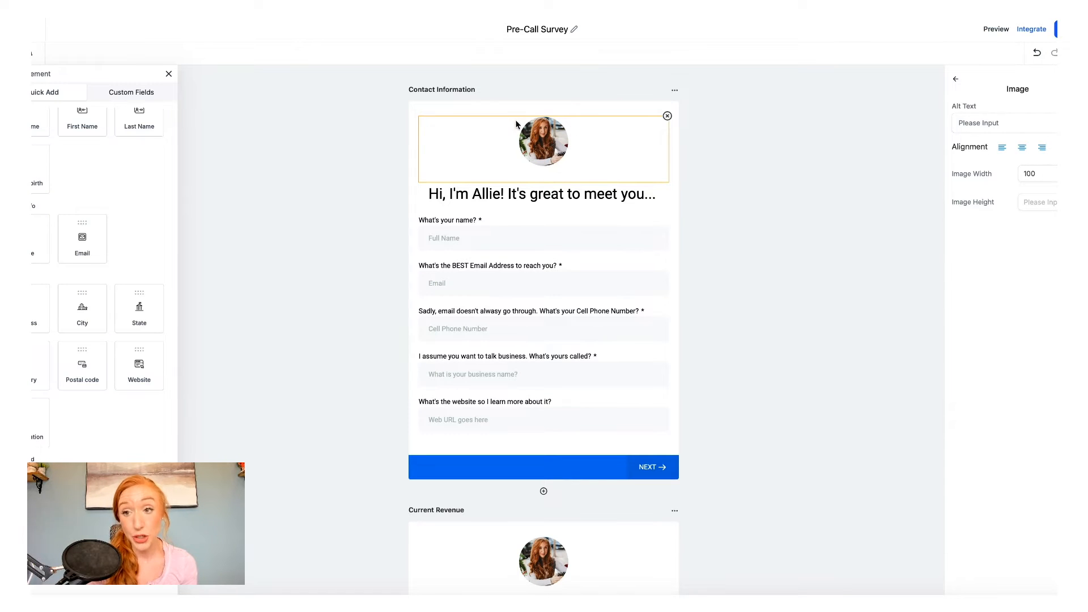
click(739, 216)
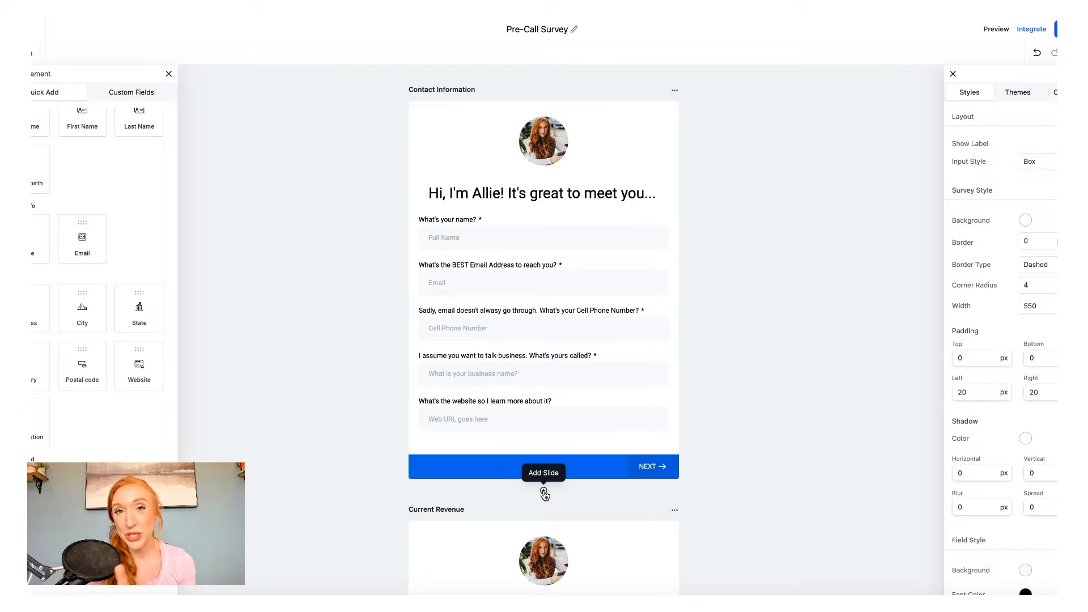
click(712, 425)
Step: Open the settings and answer logic of the CURRENT MONTHLY business revenue question on the Current Revenue slide
scroll(713, 427, down, 1)
scroll(448, 304, down, 5)
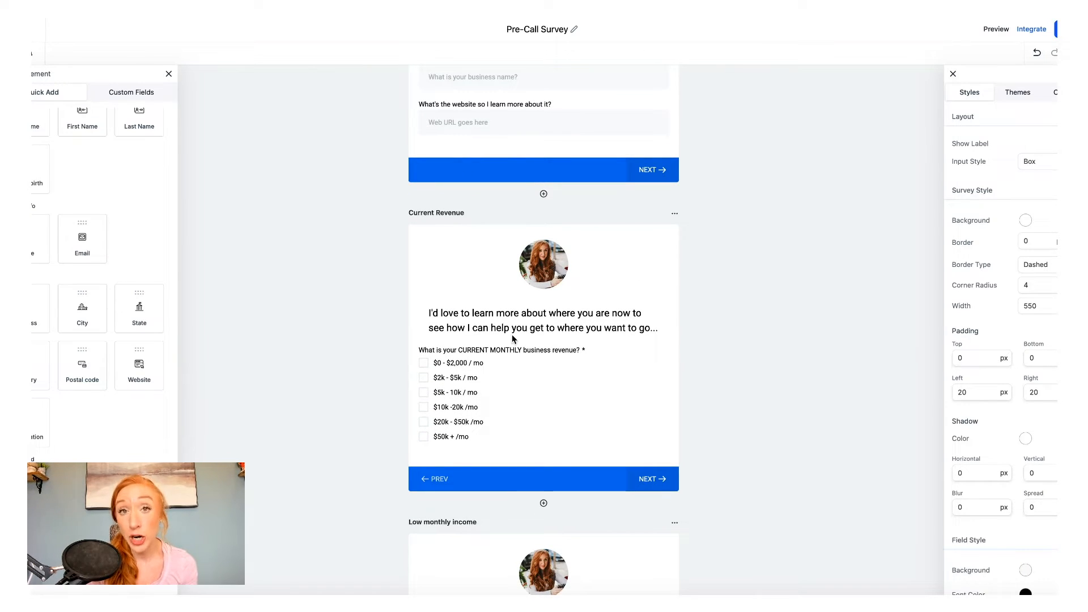
click(479, 389)
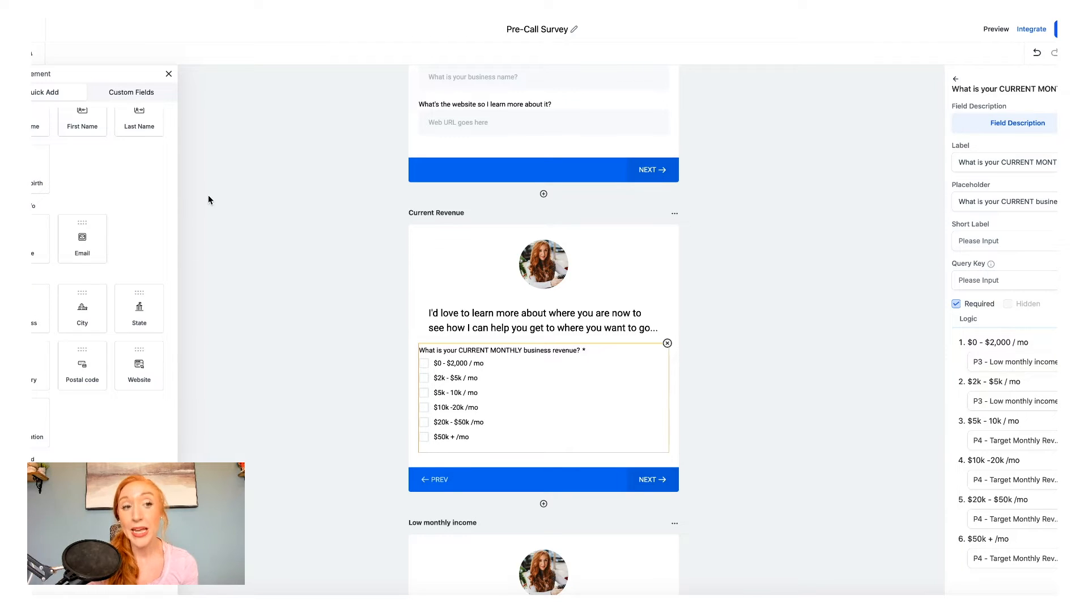
Step: Look through the list of existing custom fields available for the survey
click(113, 92)
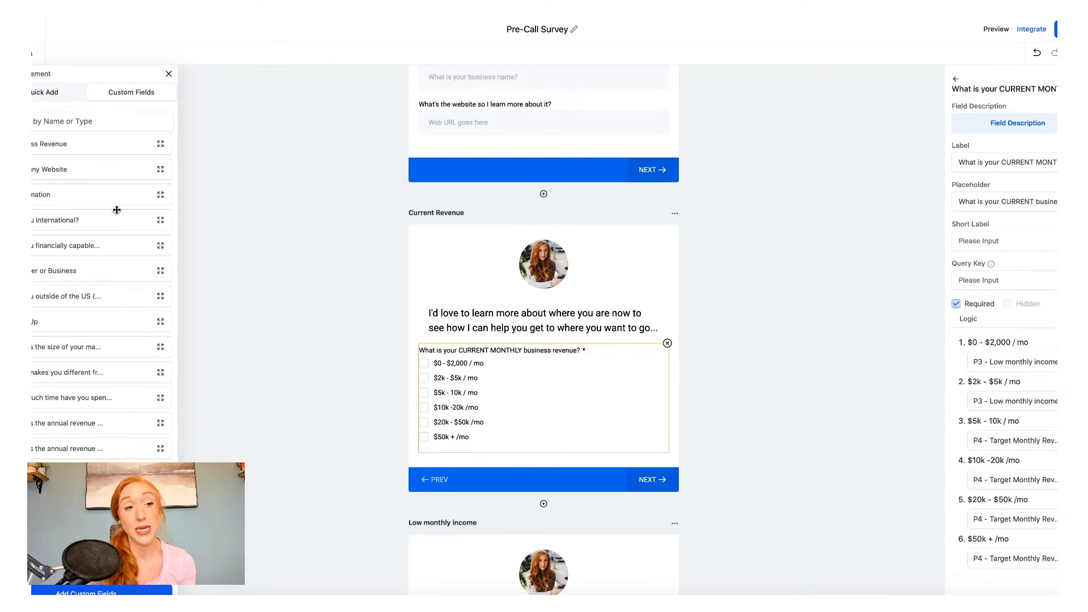
scroll(105, 403, down, 15)
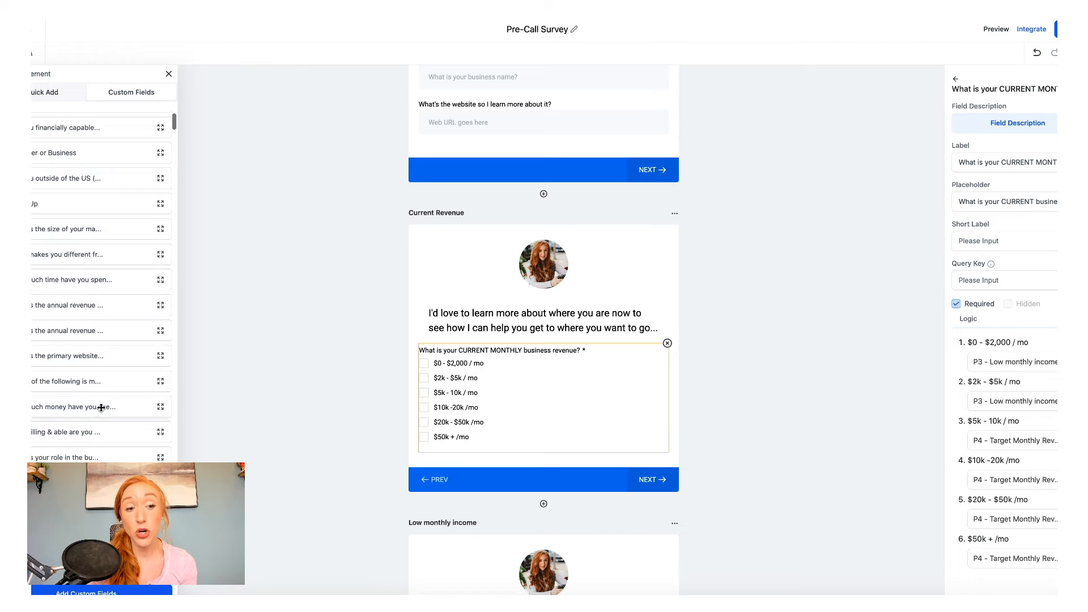
scroll(99, 410, down, 15)
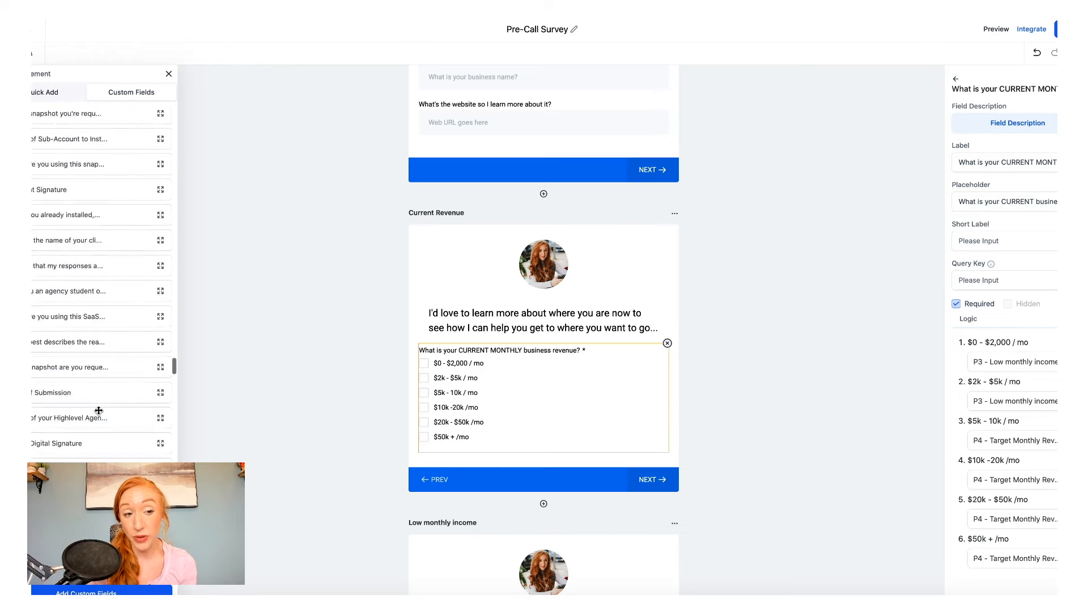
scroll(99, 410, down, 5)
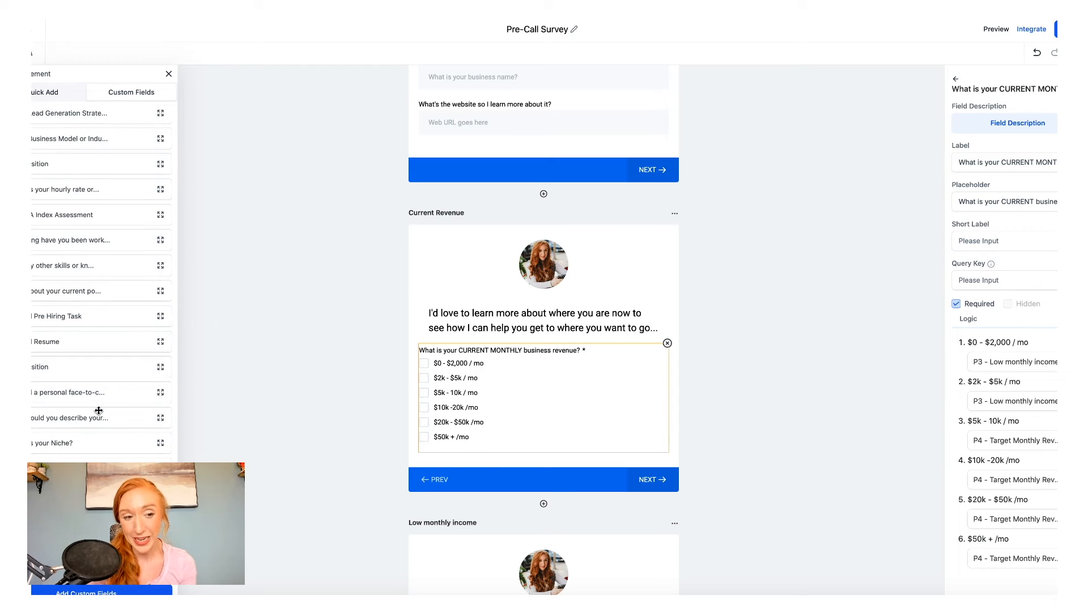
Step: Start a new custom field of the type Dropdown (Single)
click(74, 592)
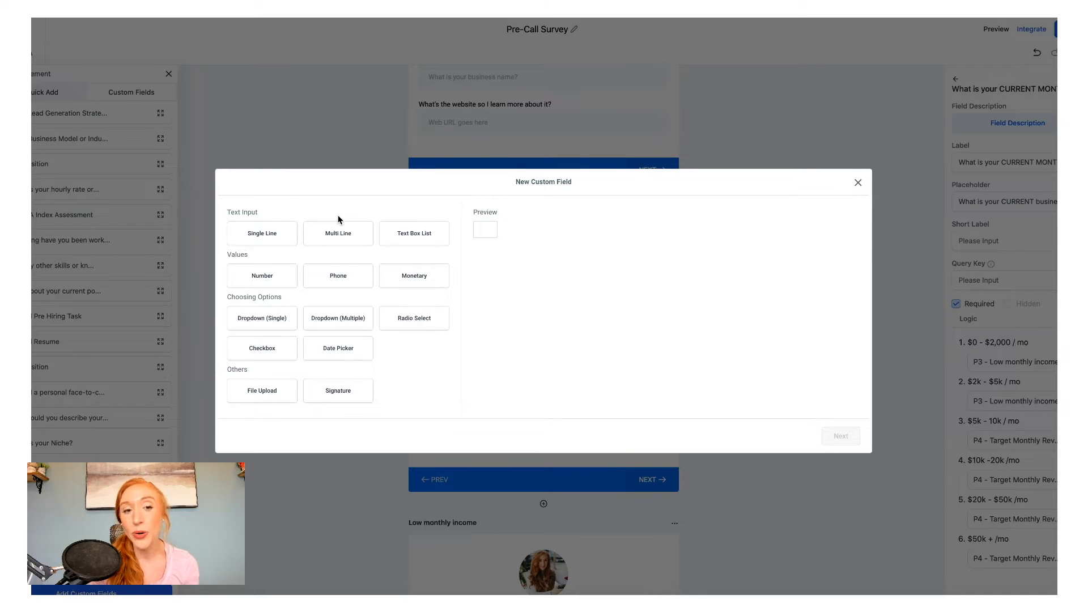
click(260, 322)
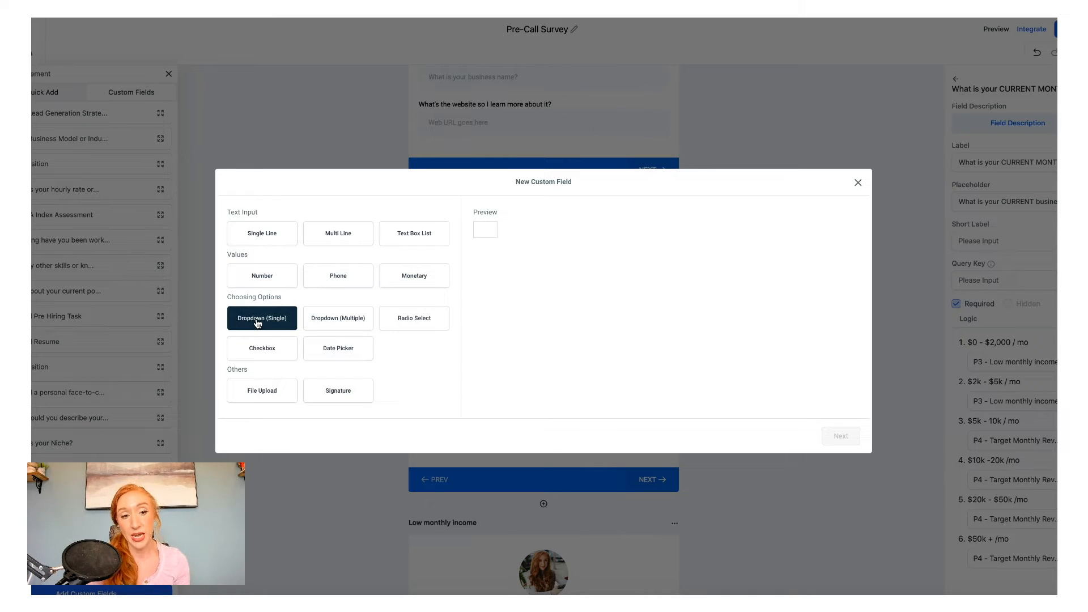
click(258, 322)
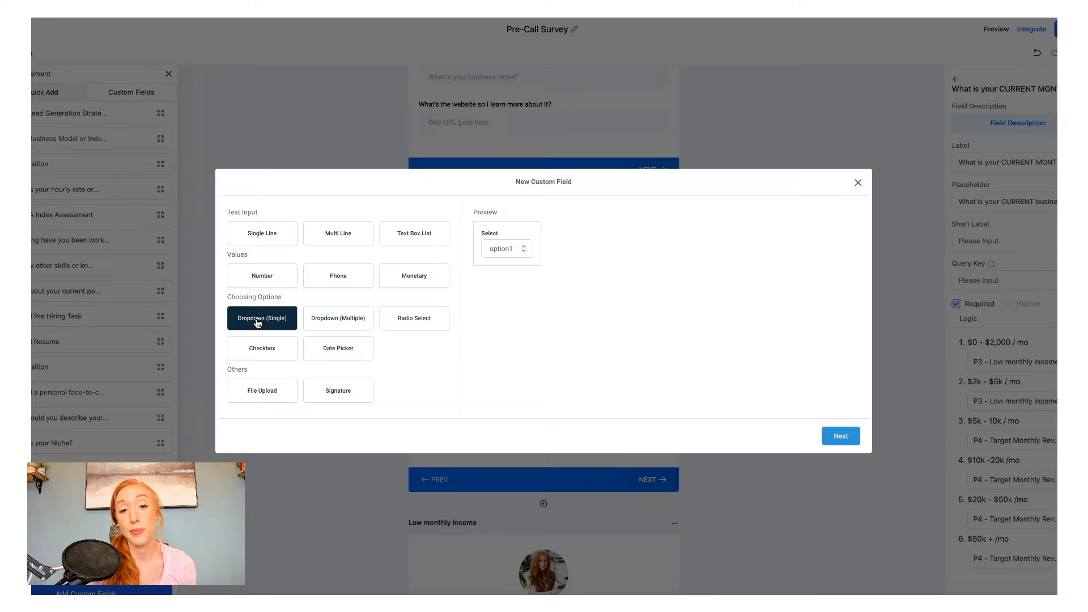
click(850, 437)
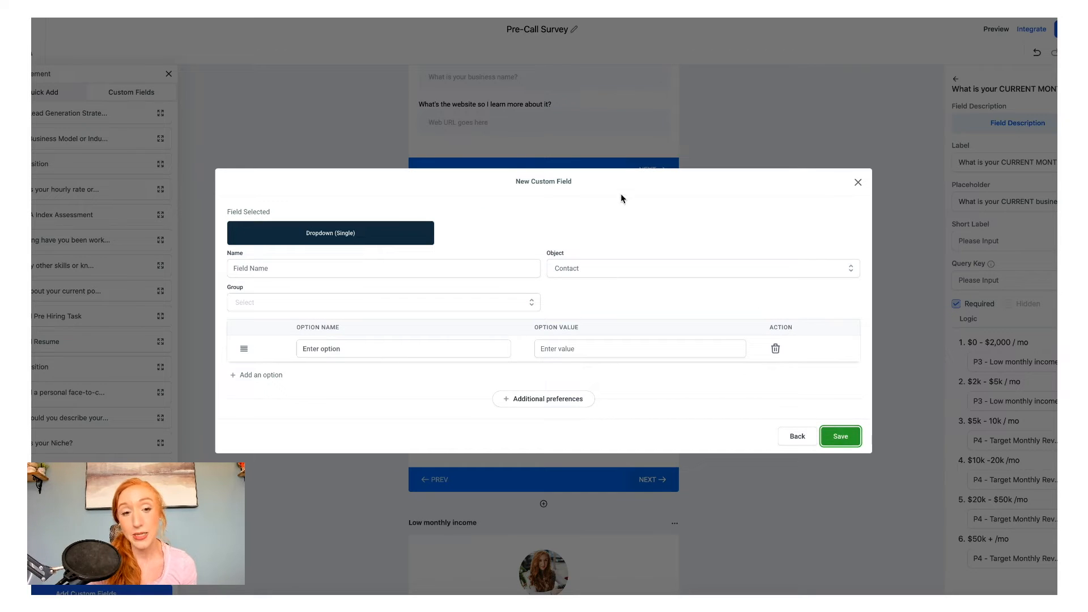
click(365, 268)
click(491, 206)
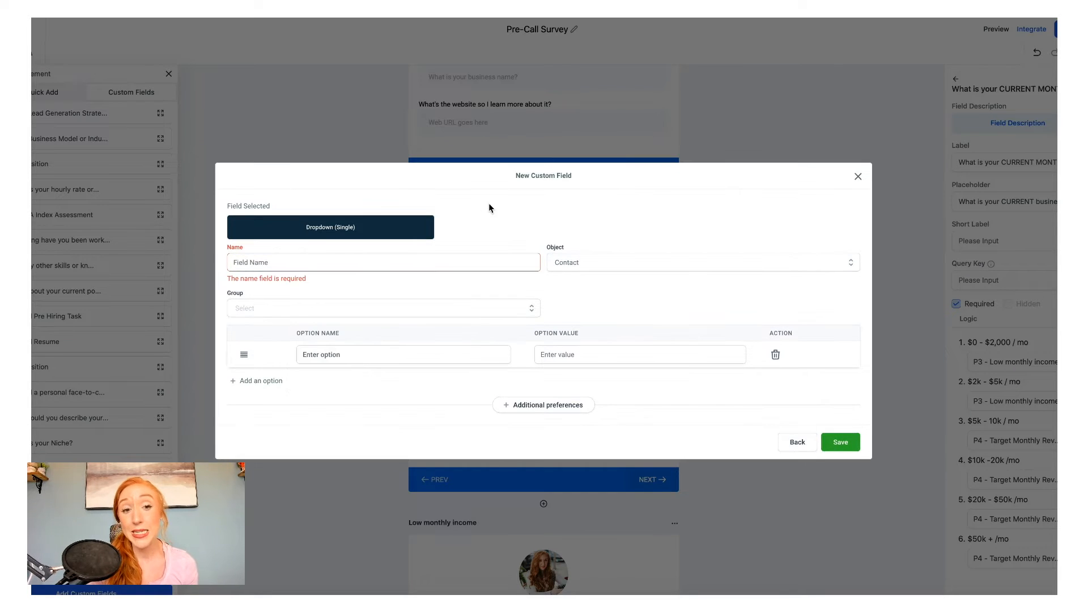
click(431, 263)
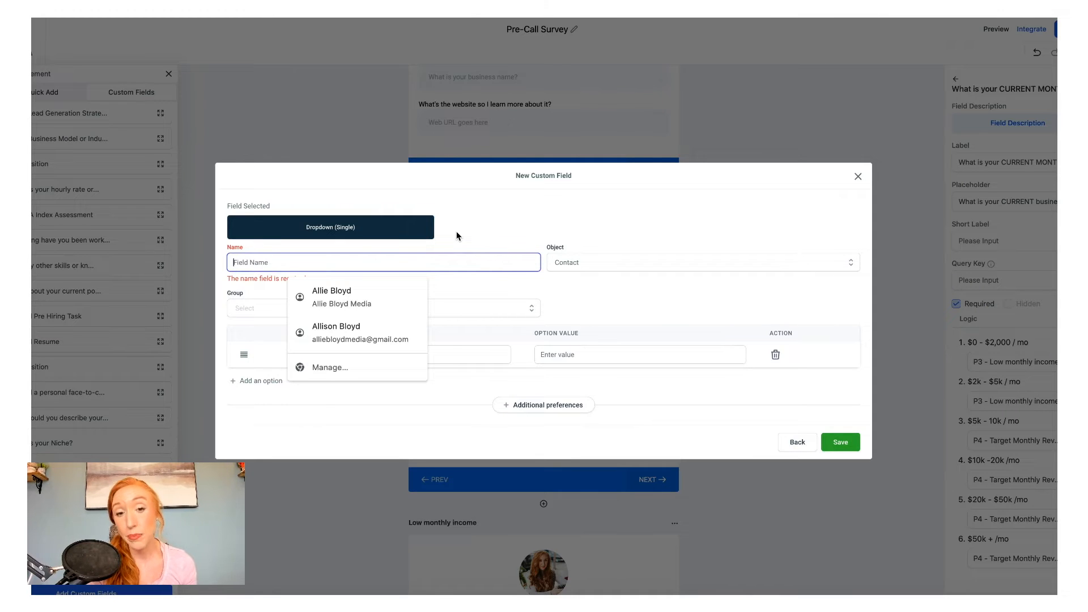
click(457, 231)
click(404, 266)
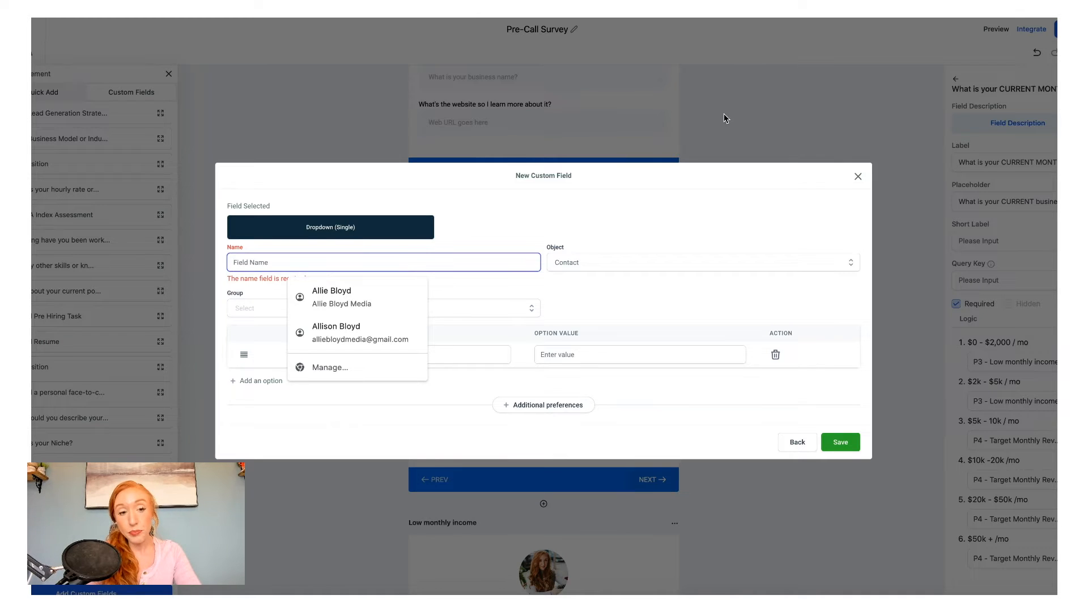
text(What do you con)
text(sider to be a)
text( well funded star)
text(te)
text(p)
text(?)
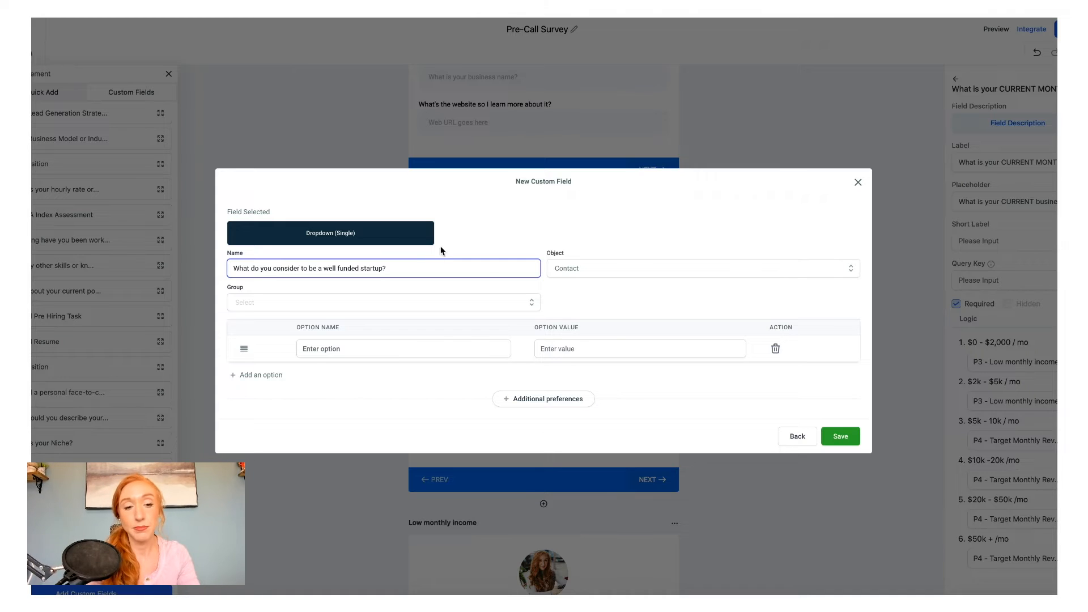
key(ctrl+a)
key(BackSpace)
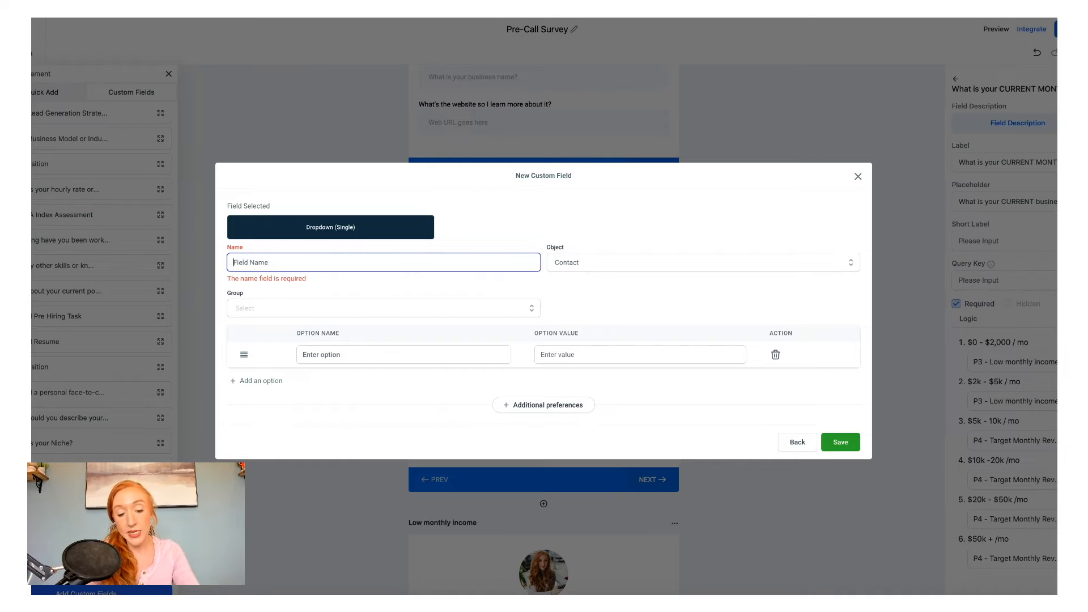
Step: Name the new custom field "How much funding does your startup have access to?"
text(How much fun)
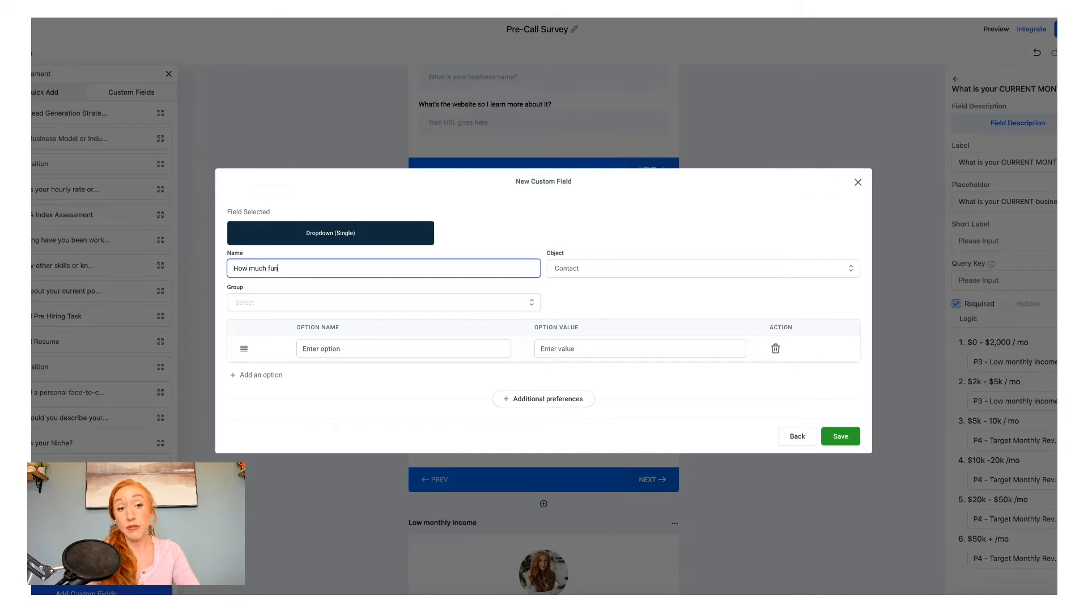
text(ding does your st)
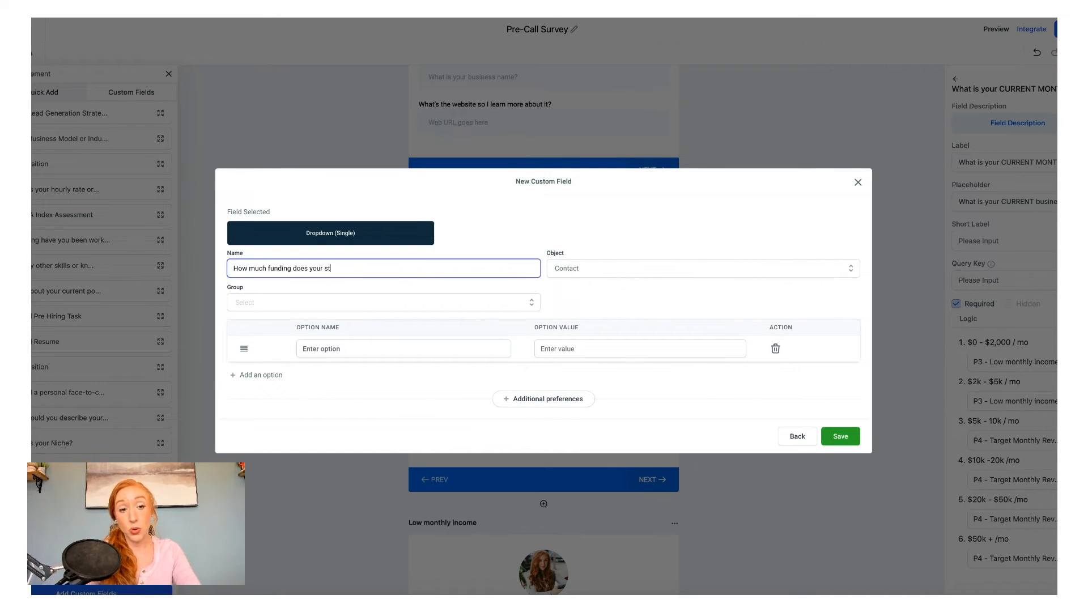
text(artup have acces)
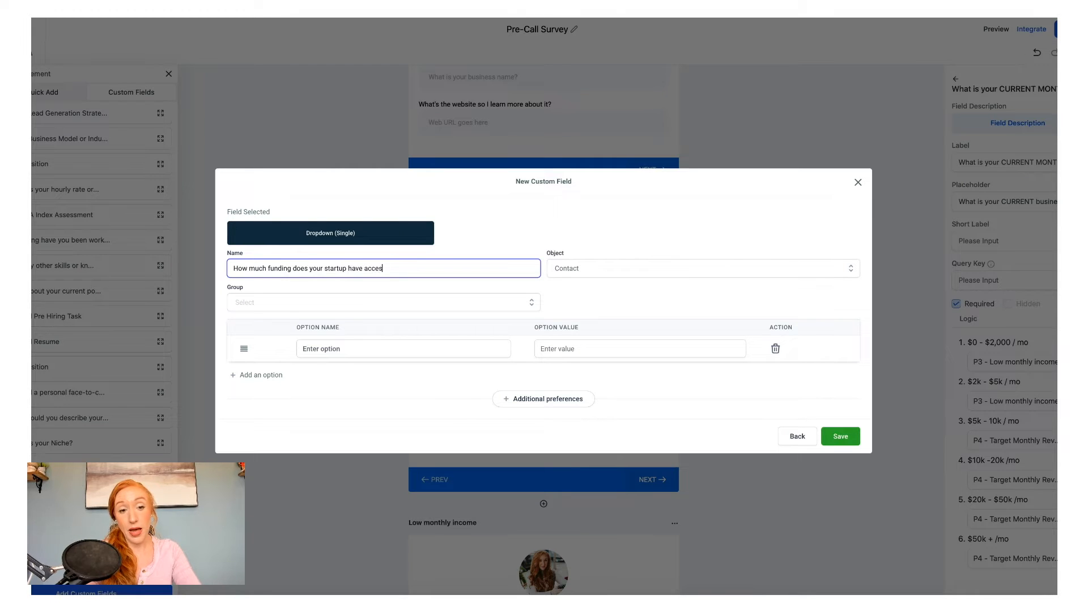
text(s to?)
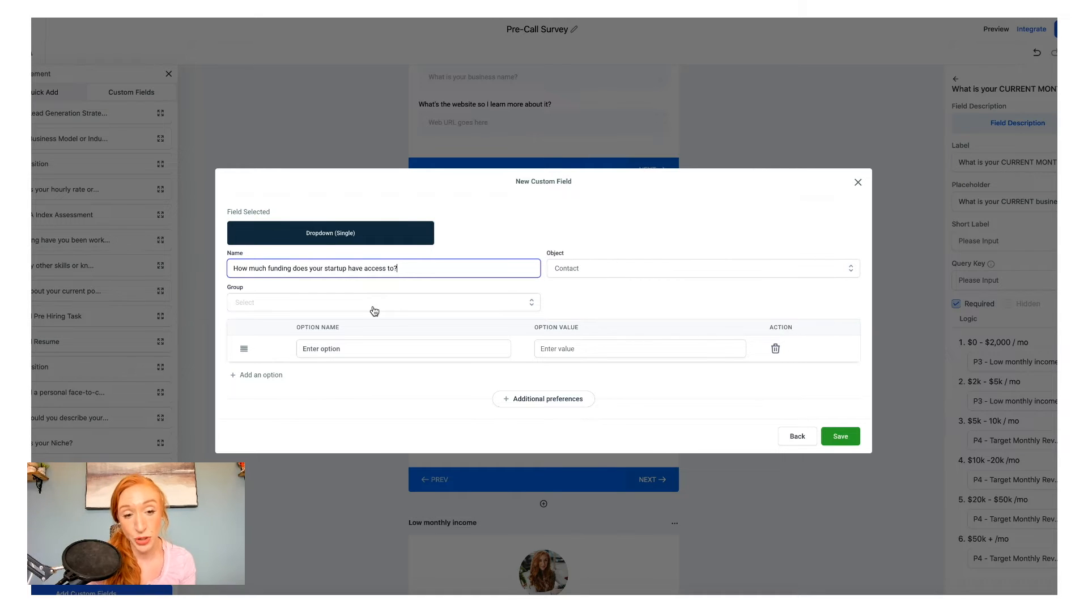
Step: Check the object choices, keep Contact, and assign the field to the Additional Info group
click(561, 269)
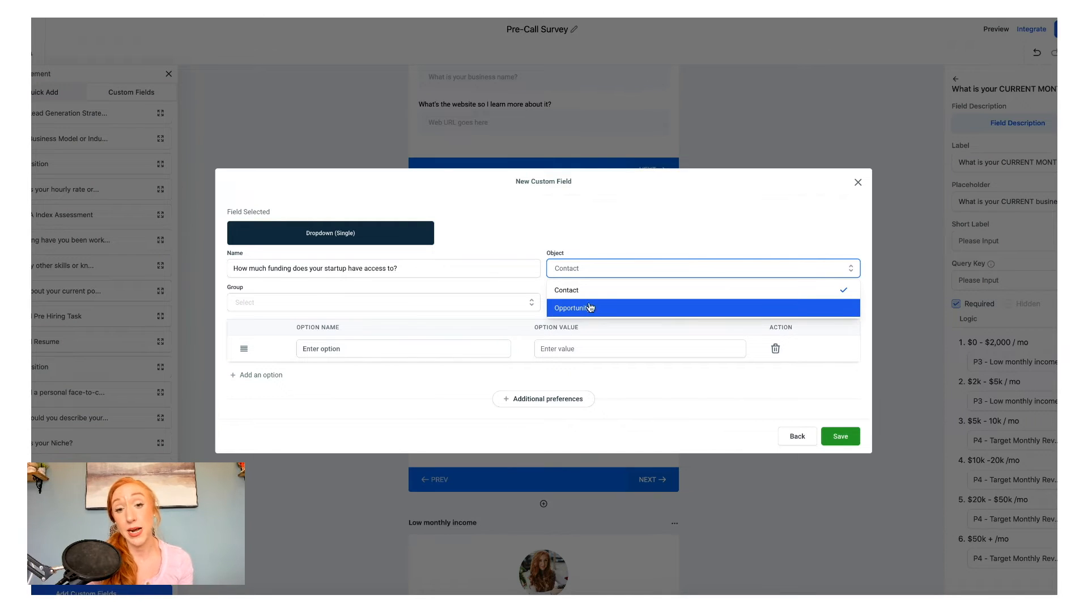
click(602, 233)
click(359, 307)
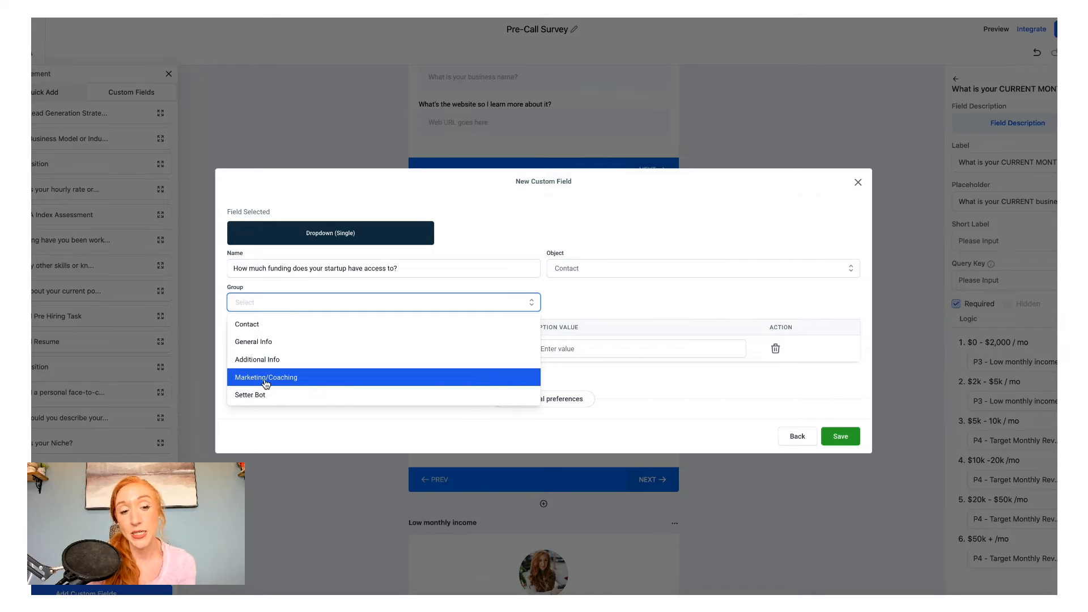
click(263, 361)
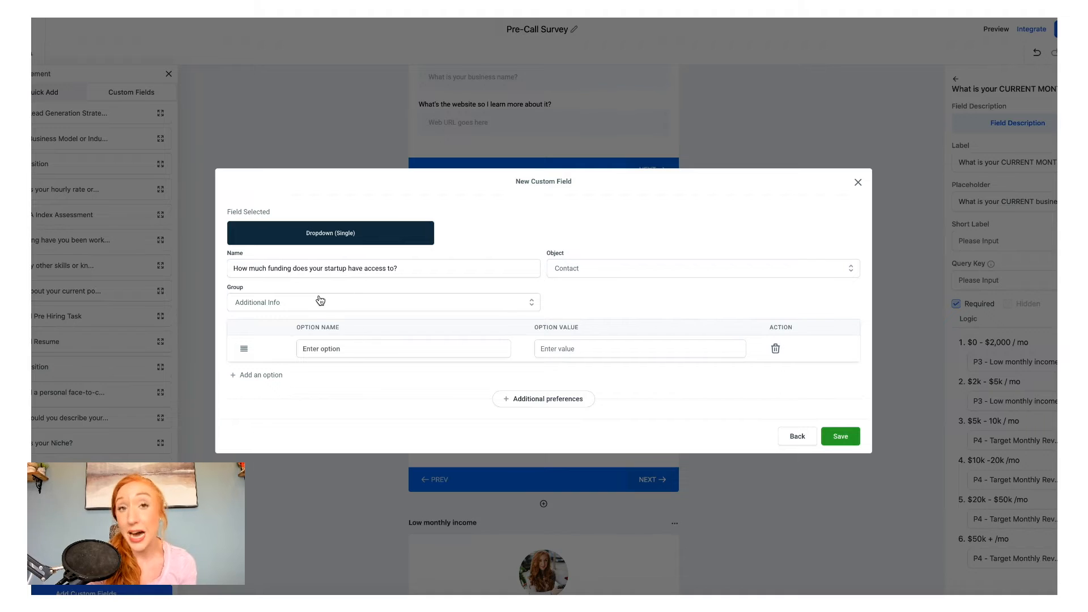
Step: Enter "Up to $10,000" as the first dropdown option and add an empty second option
click(321, 351)
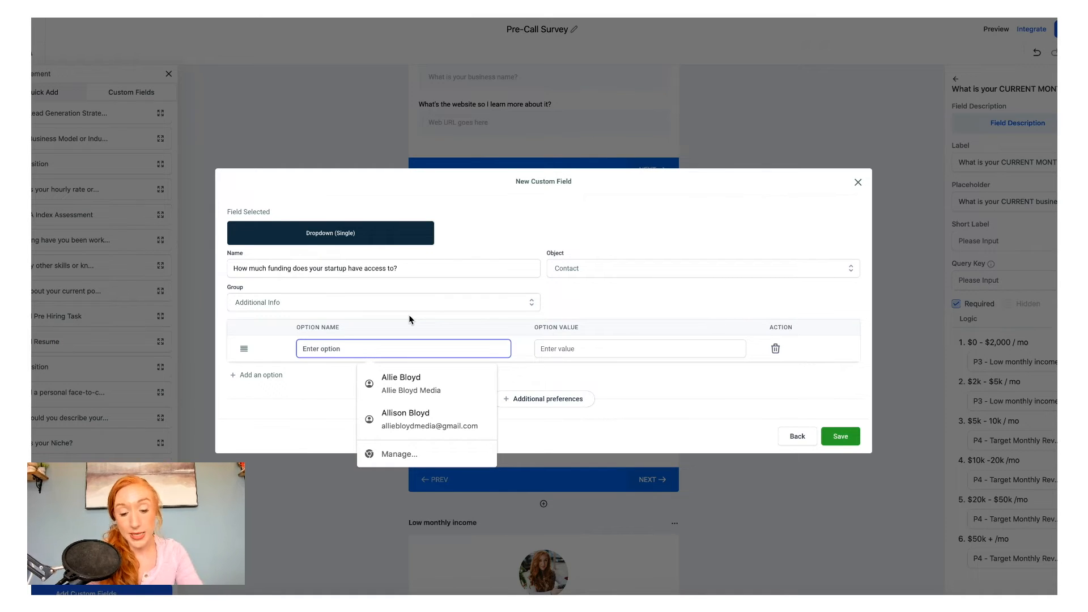
text(Up to $10,000)
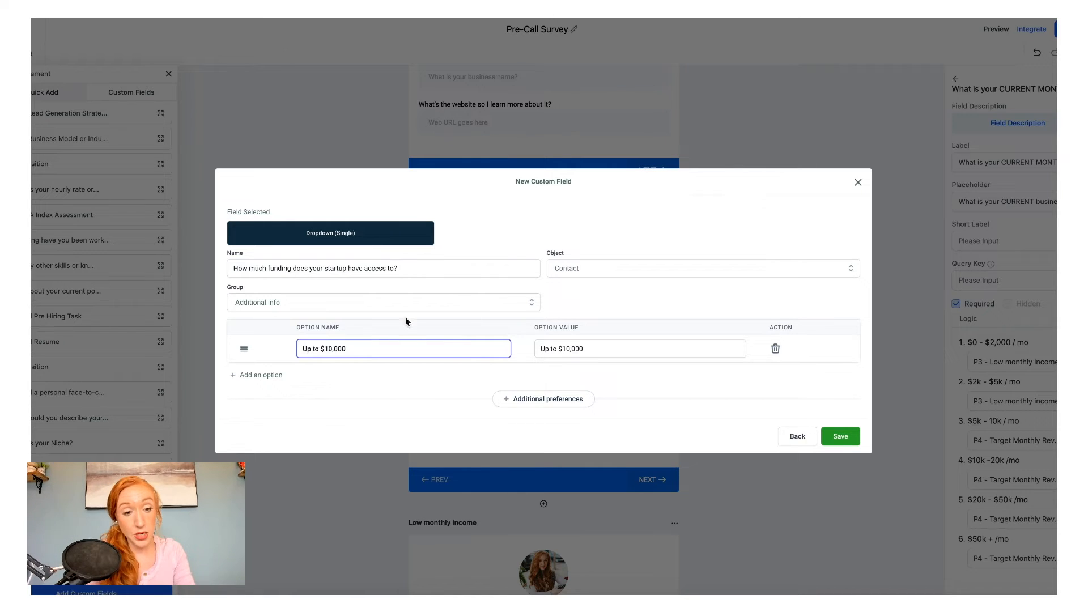
click(257, 375)
click(331, 363)
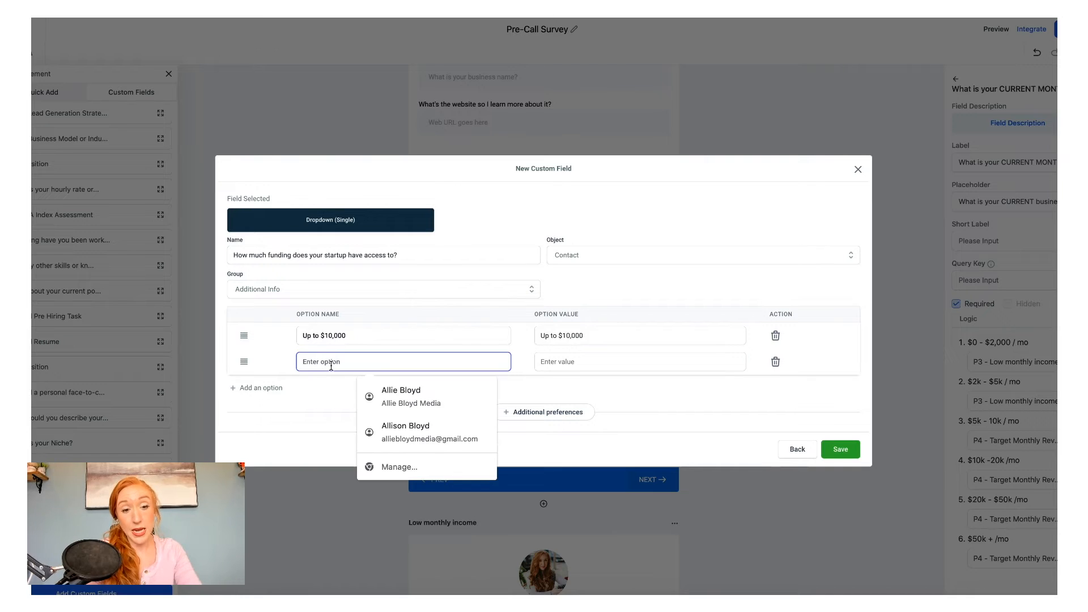
Step: Change the first dropdown option to "$5,000 - $10,000"
click(330, 336)
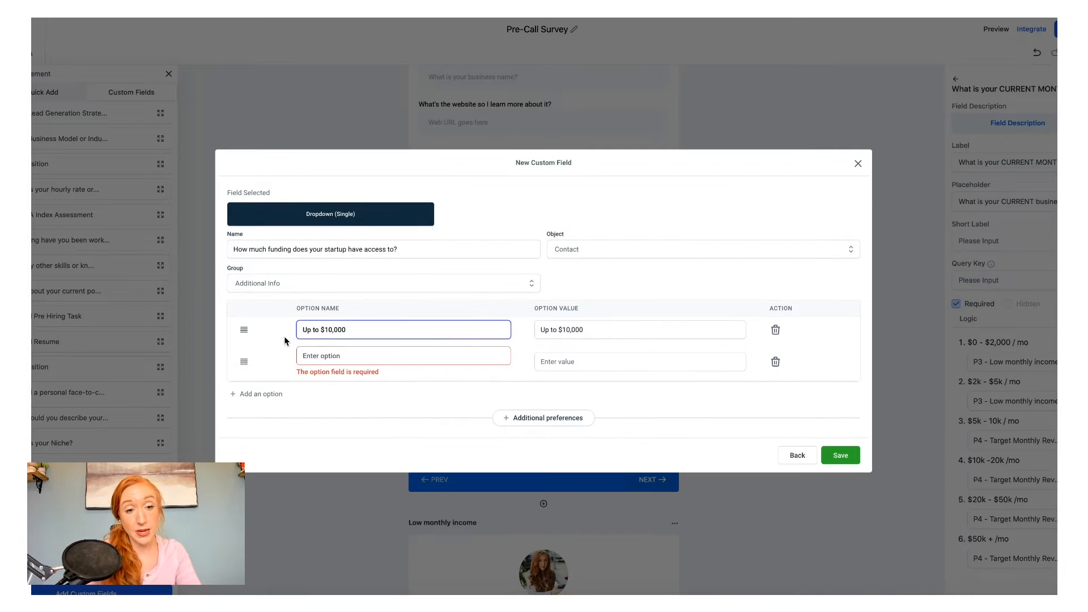
drag(331, 330, 304, 329)
key(BackSpace)
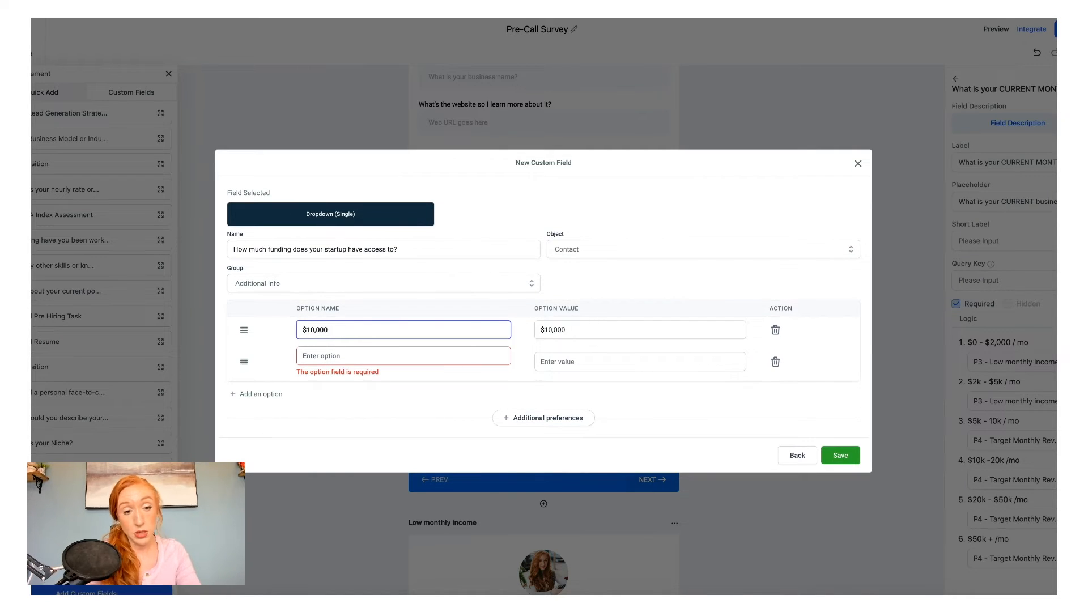
text($5000 0)
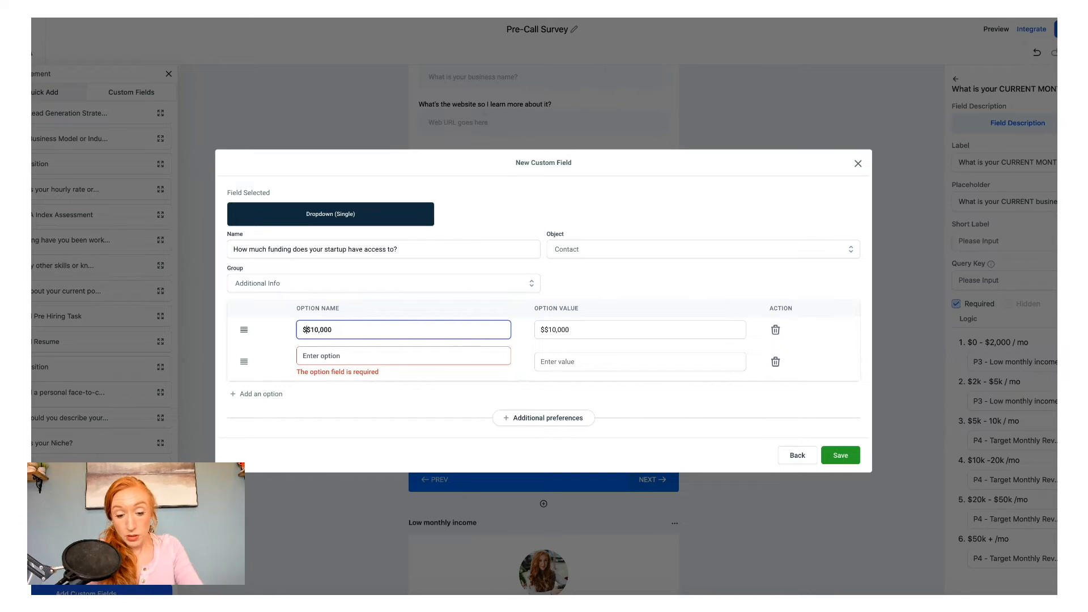
key(BackSpace)
text(- $10)
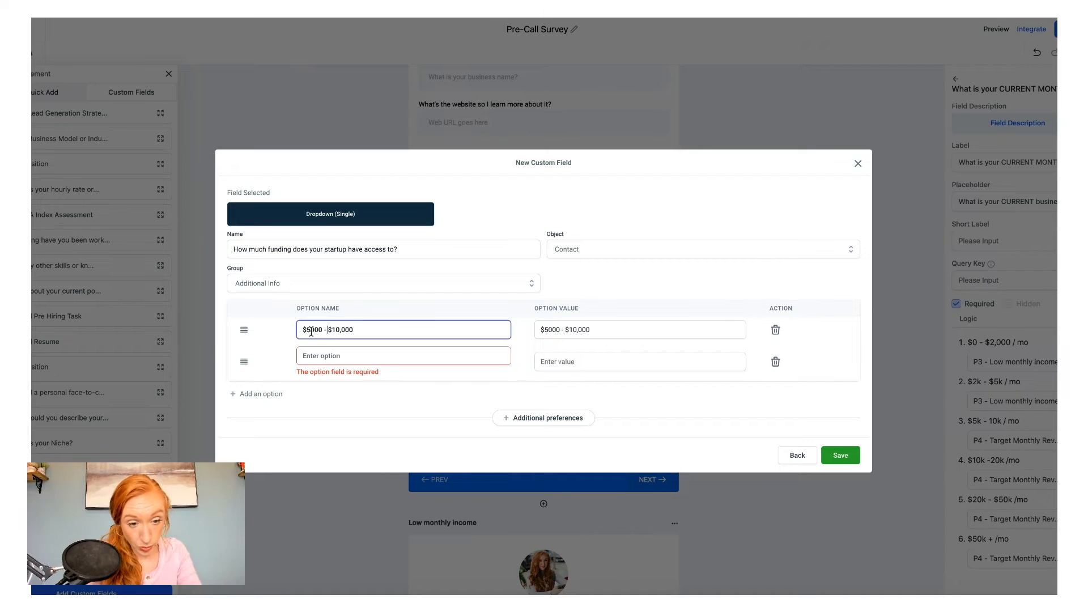
text(,)
Step: Enter "$0 - $5,000" as the second option and try to move it above the first one
click(334, 356)
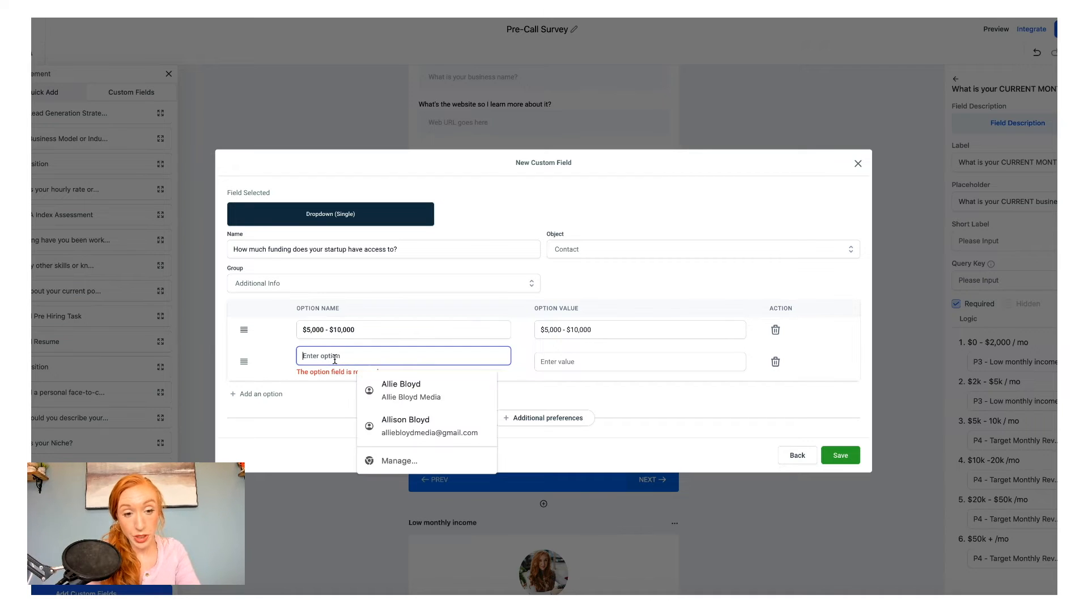
text($0 - $5,000)
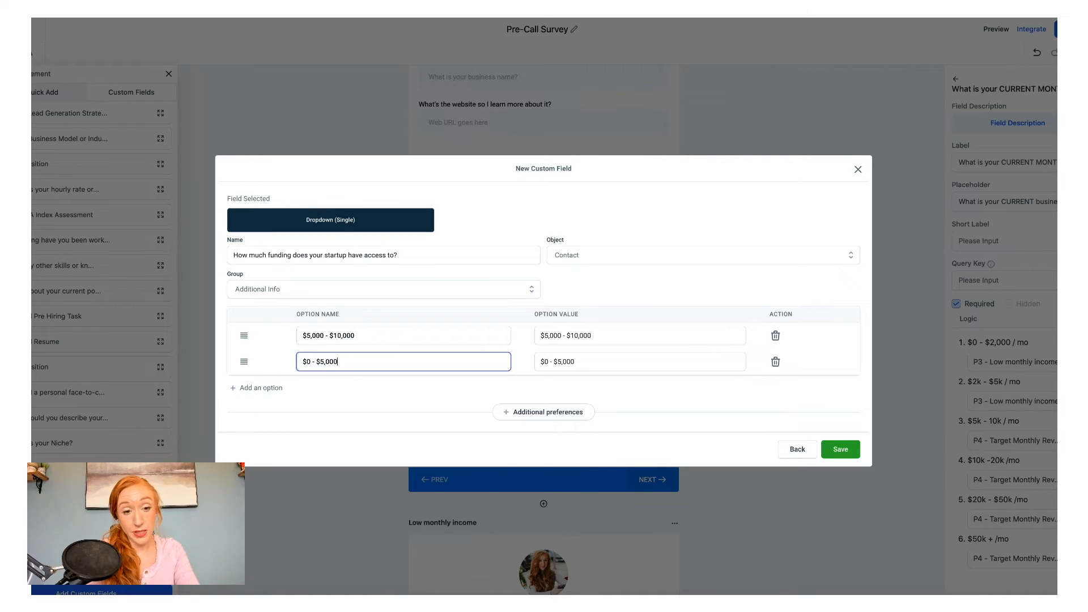
click(251, 363)
mouse_move(245, 356)
mouse_down()
mouse_move(235, 335)
mouse_move(245, 335)
mouse_move(244, 369)
mouse_move(243, 317)
mouse_up()
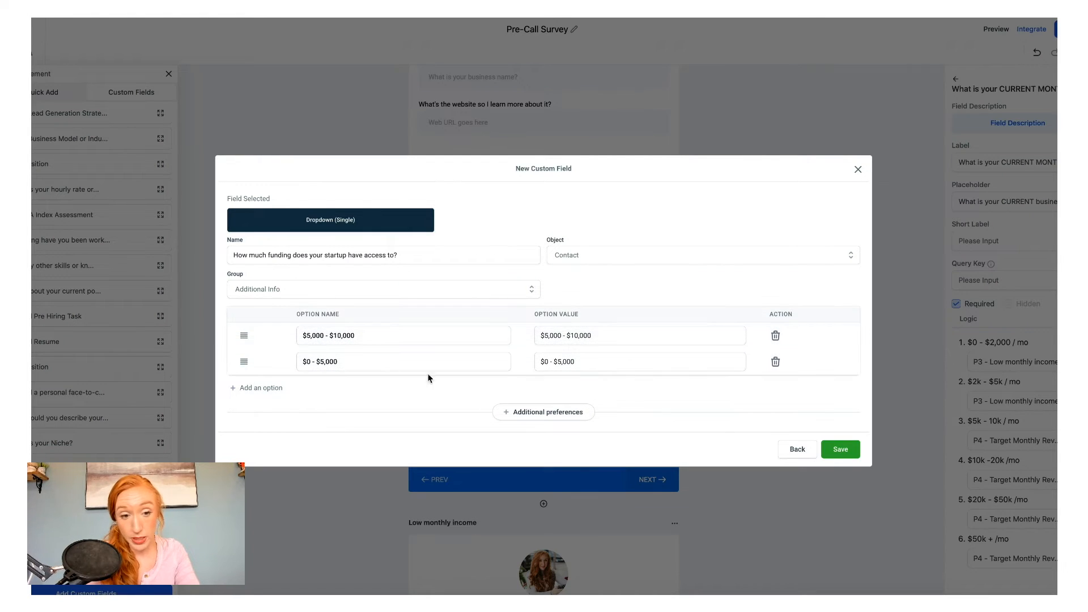
Step: Delete the "$5,000 - $10,000" option and add it again below "$0 - $5,000"
click(774, 335)
click(276, 386)
click(336, 360)
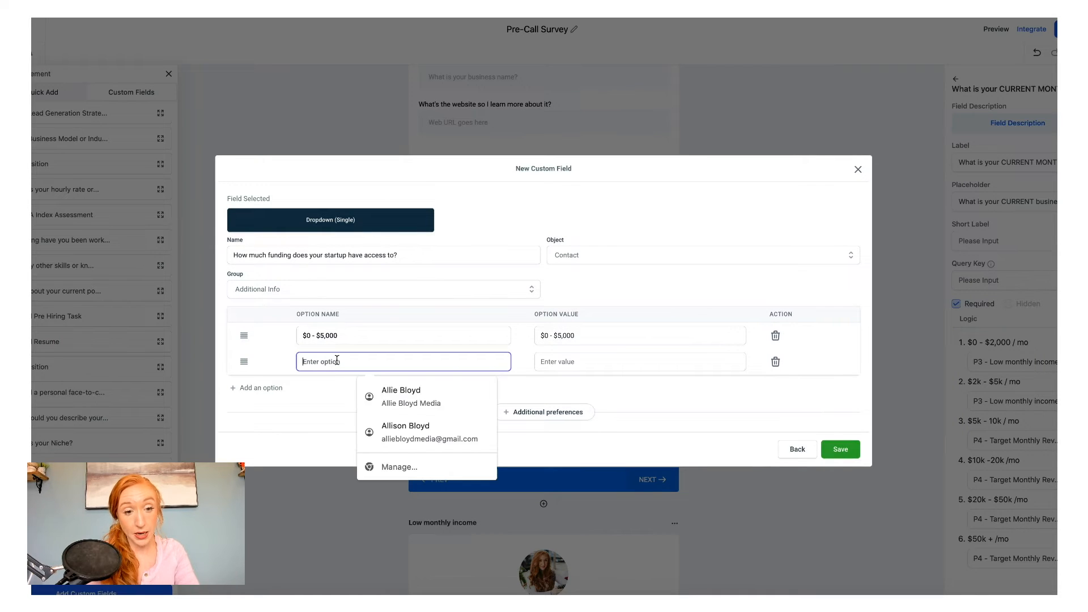
text($5,00)
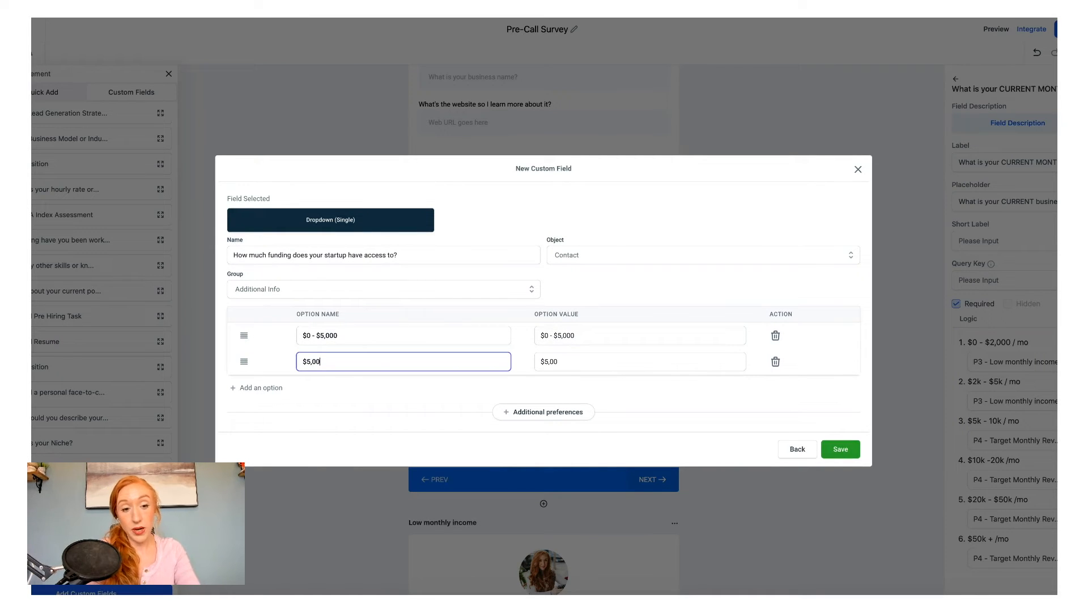
text(0 - $10,000)
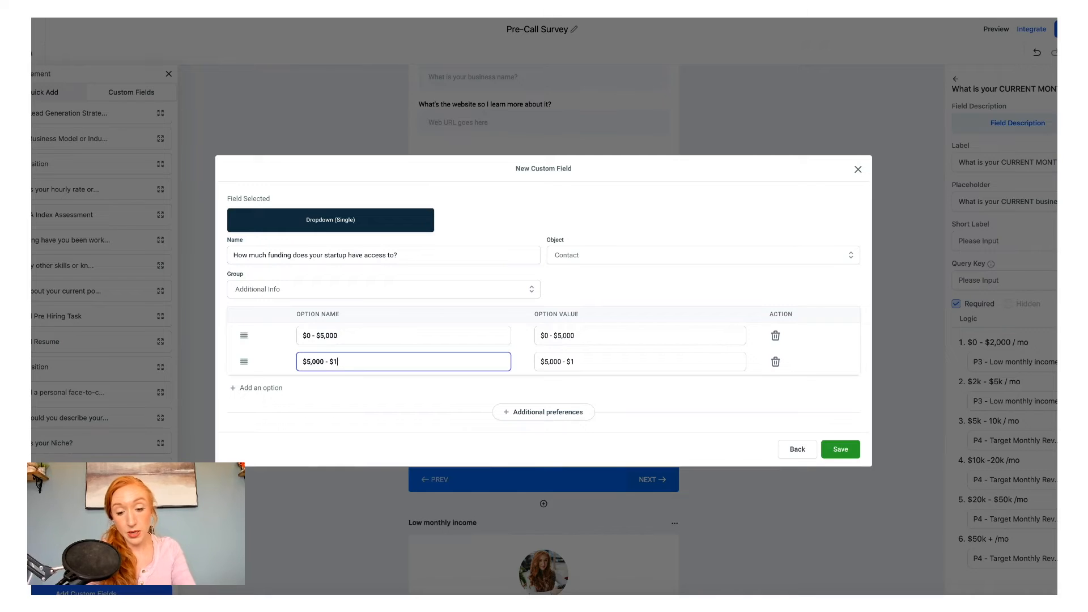
Step: Add a third dropdown option named "$10,000 - $20,000" to the startup funding field
click(261, 388)
click(360, 379)
text($)
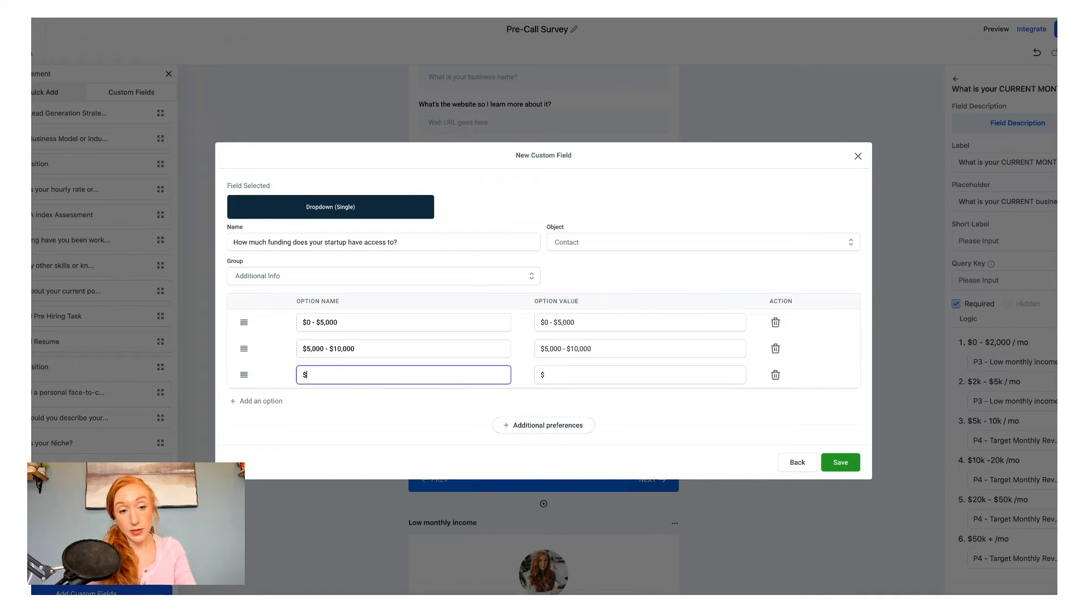
text(10,000)
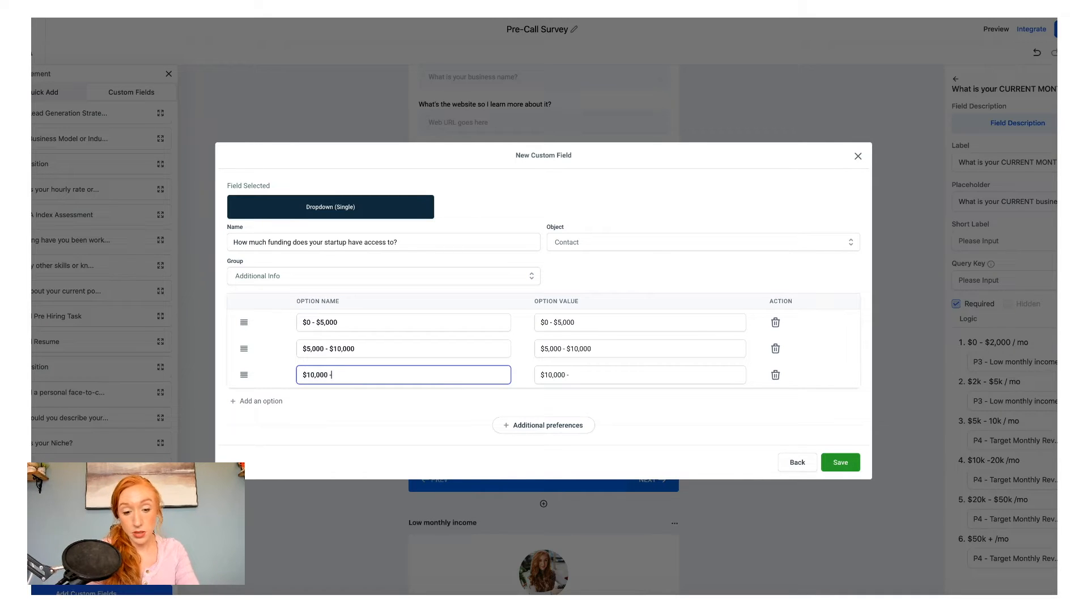
text( - $)
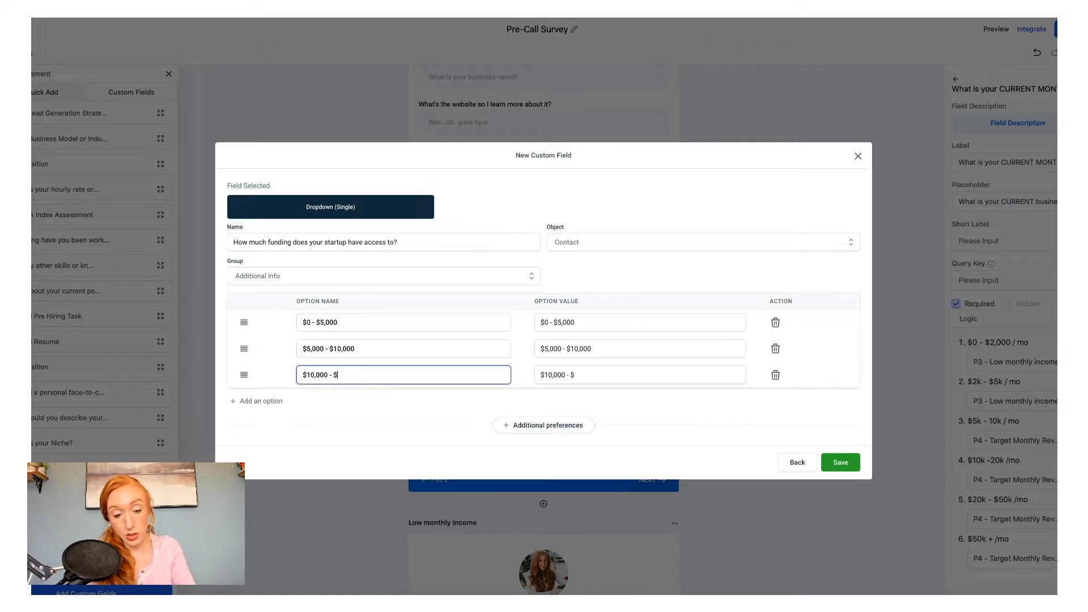
text(20,000)
Step: Add a fourth dropdown option named "$20,000 - $50,000"
click(249, 402)
click(317, 388)
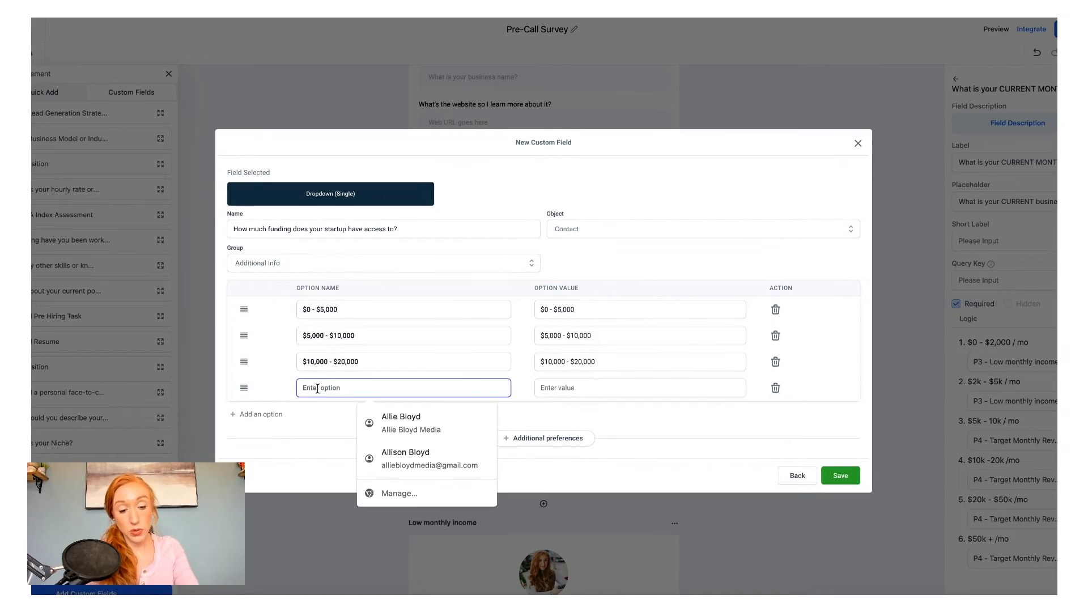
text($20,000 - )
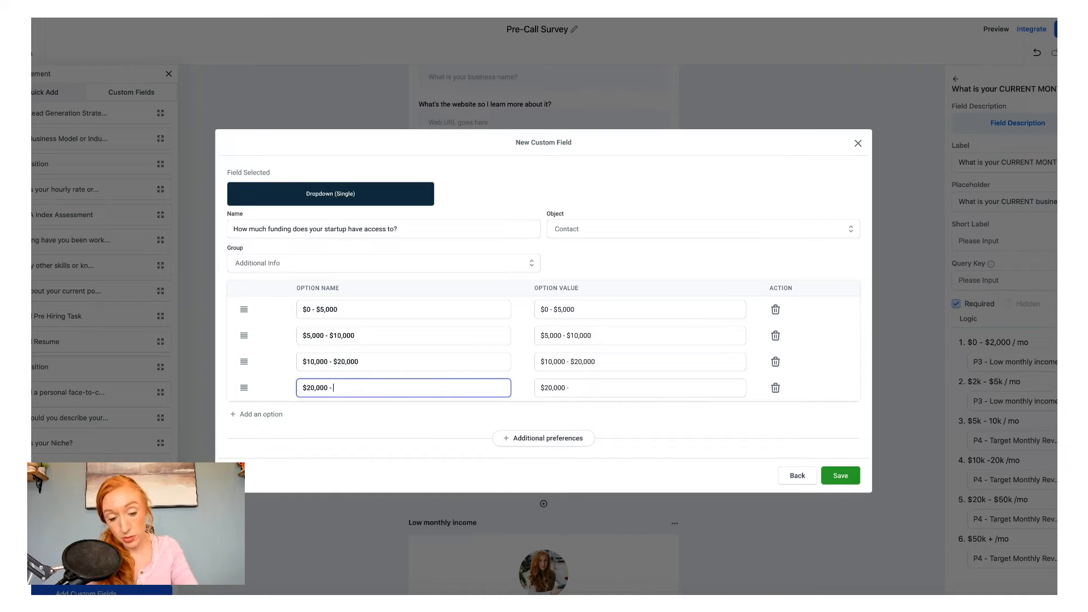
text(50)
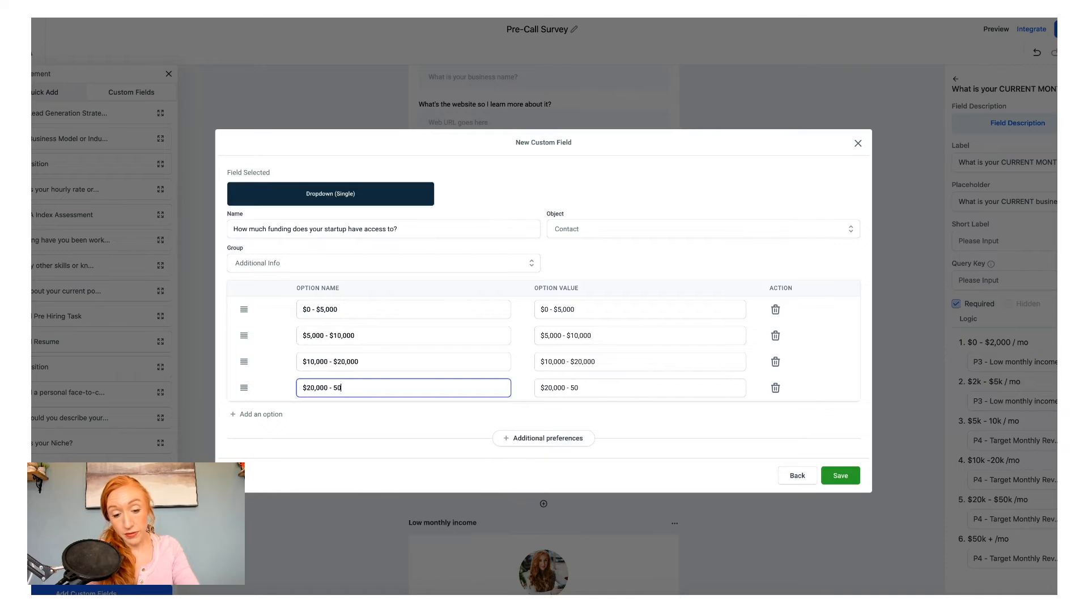
text(,000)
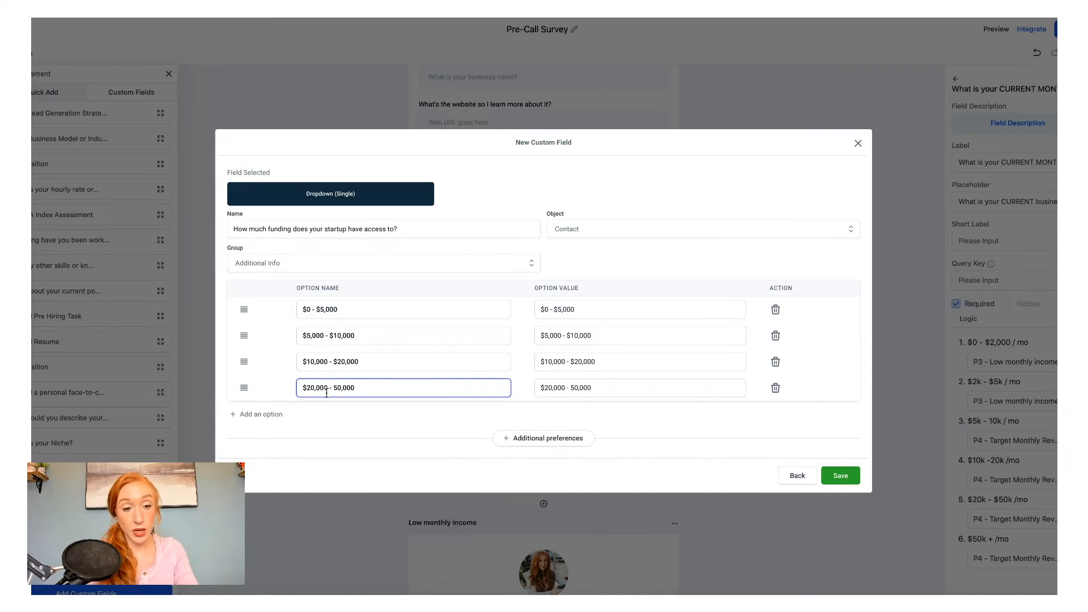
click(337, 385)
text($)
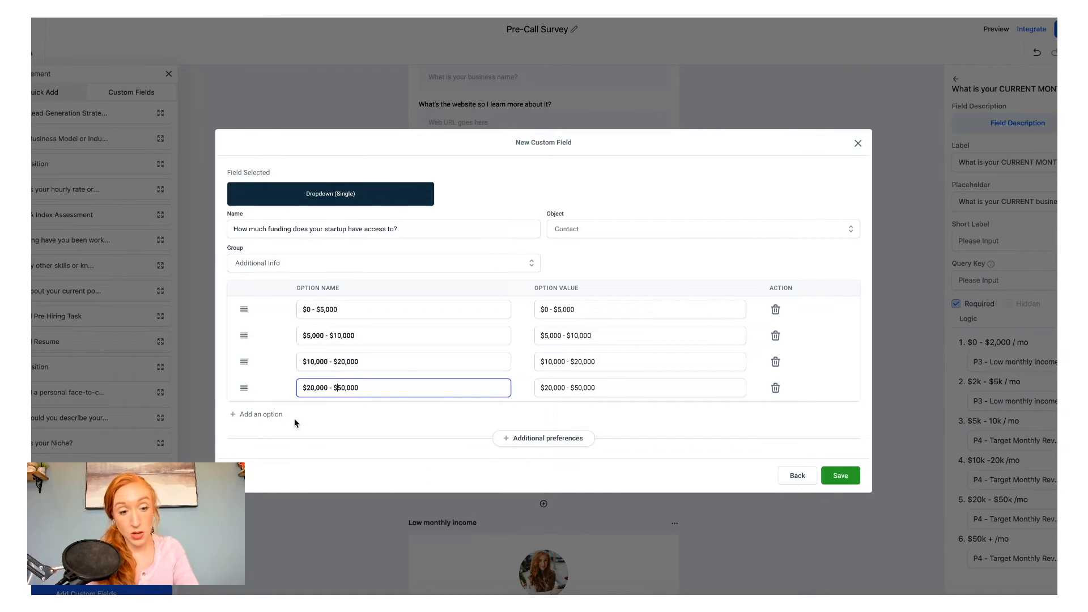
Step: Add a fifth dropdown option named "$50,000+" and save the new custom field
click(281, 415)
click(337, 401)
text($)
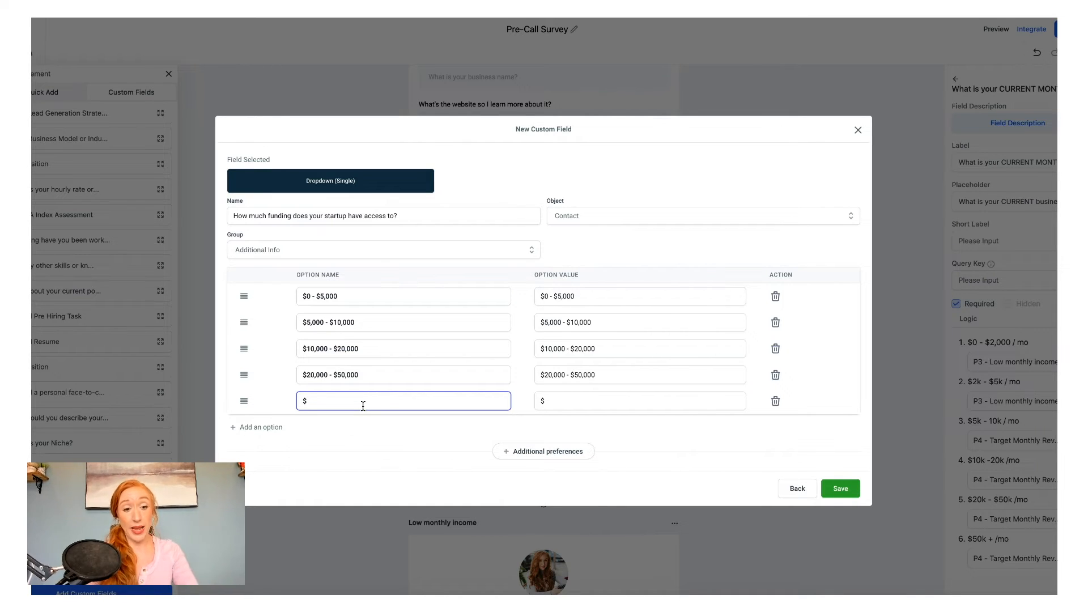
text(50,000+)
click(844, 487)
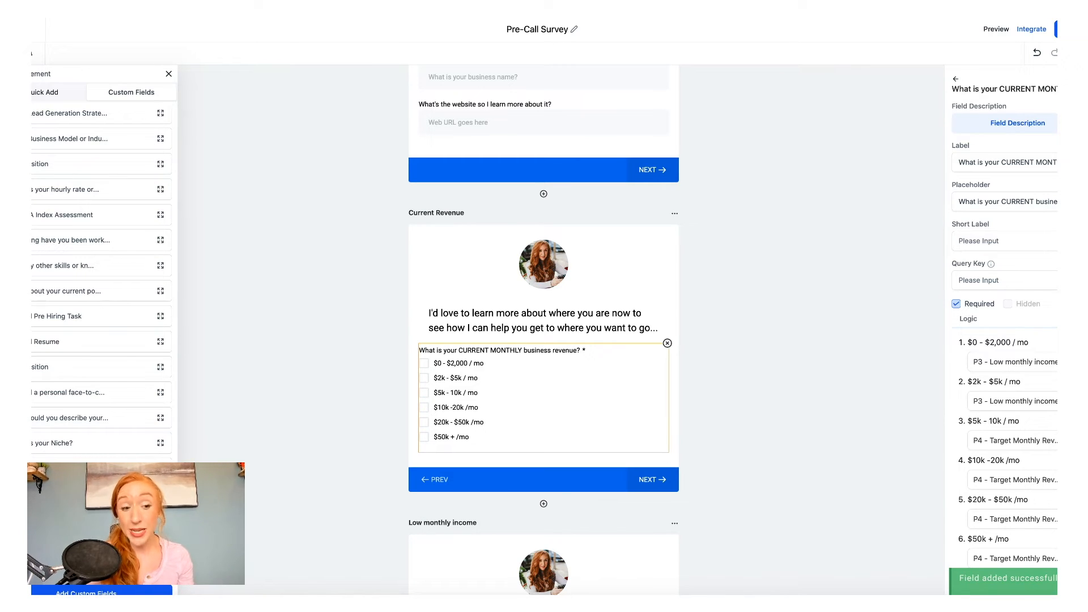
scroll(101, 284, down, 1)
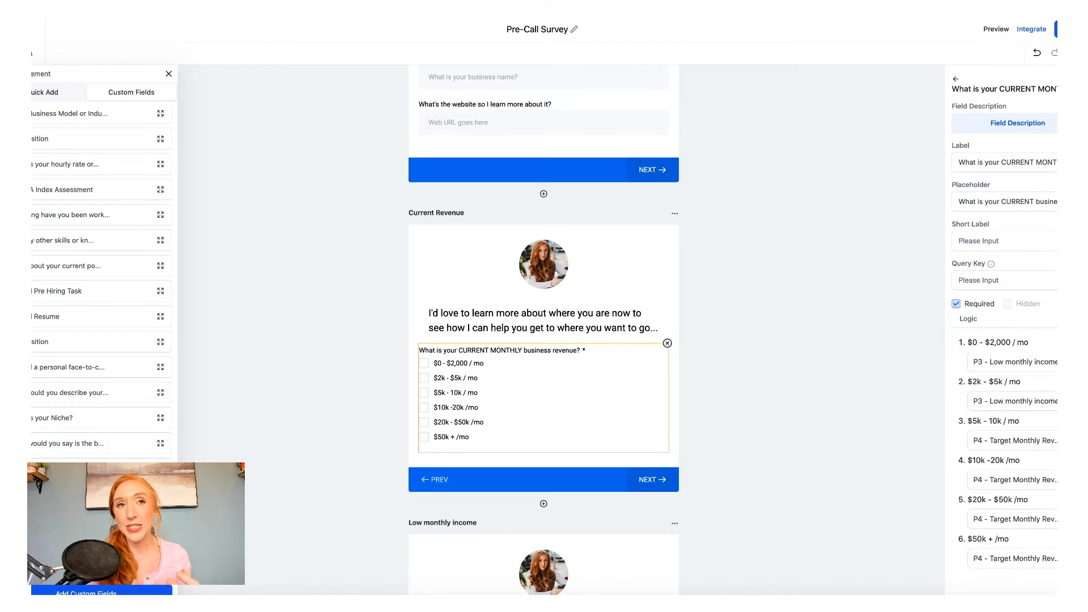
scroll(102, 284, up, 1)
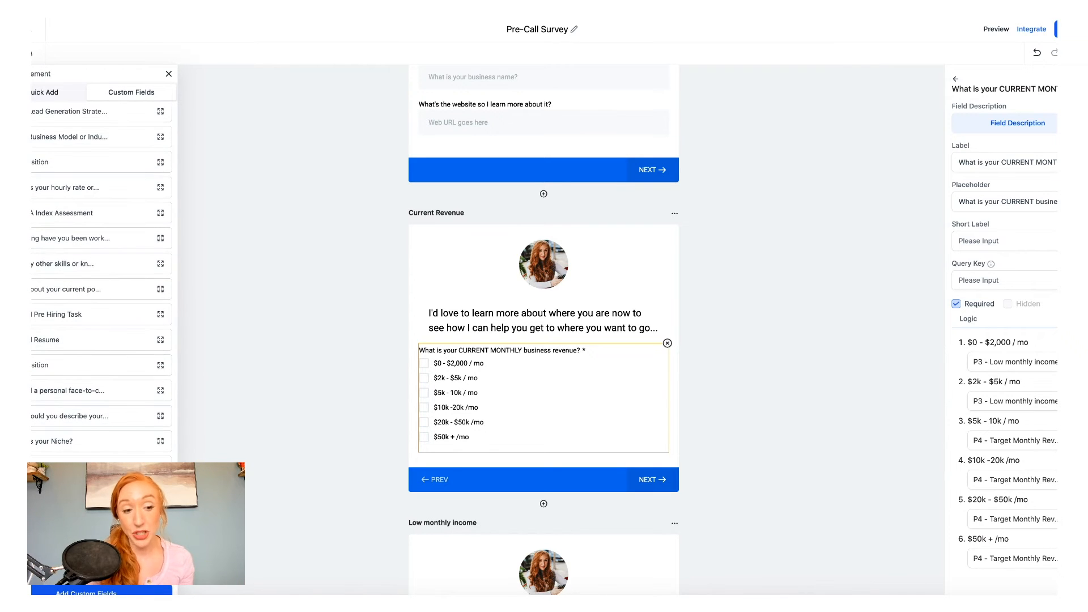
scroll(101, 285, down, 1)
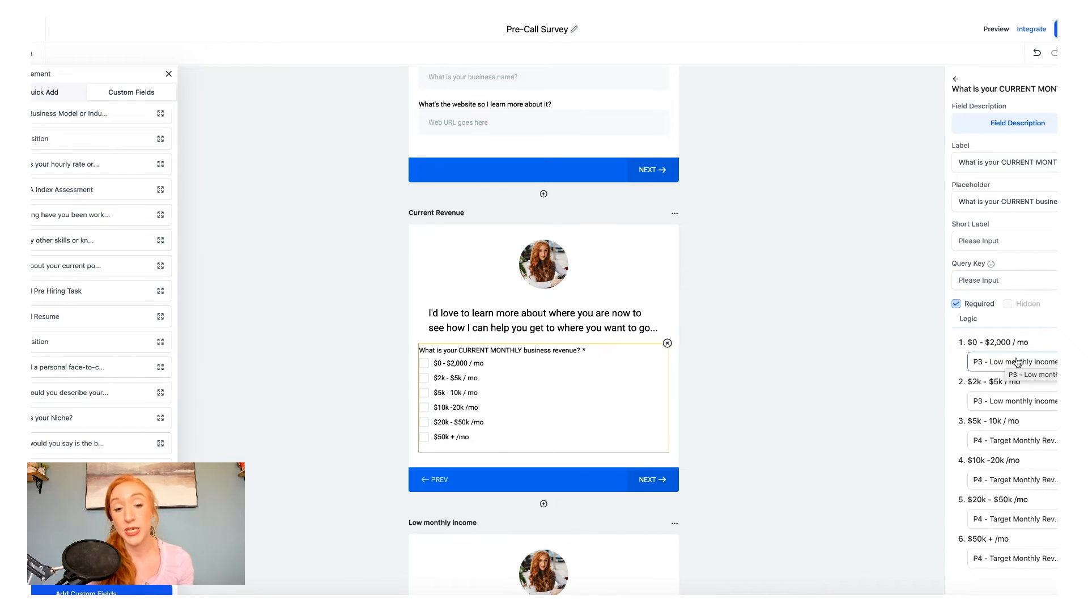
Step: Review the answer logic of the situation question on the Low monthly income slide
scroll(752, 366, down, 4)
scroll(753, 366, down, 1)
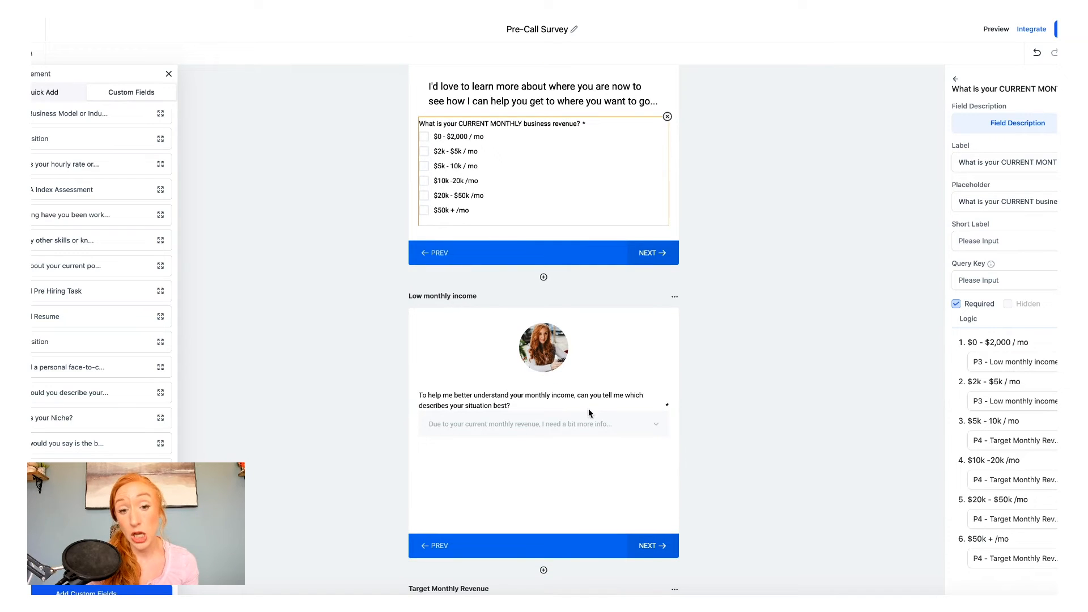
click(474, 408)
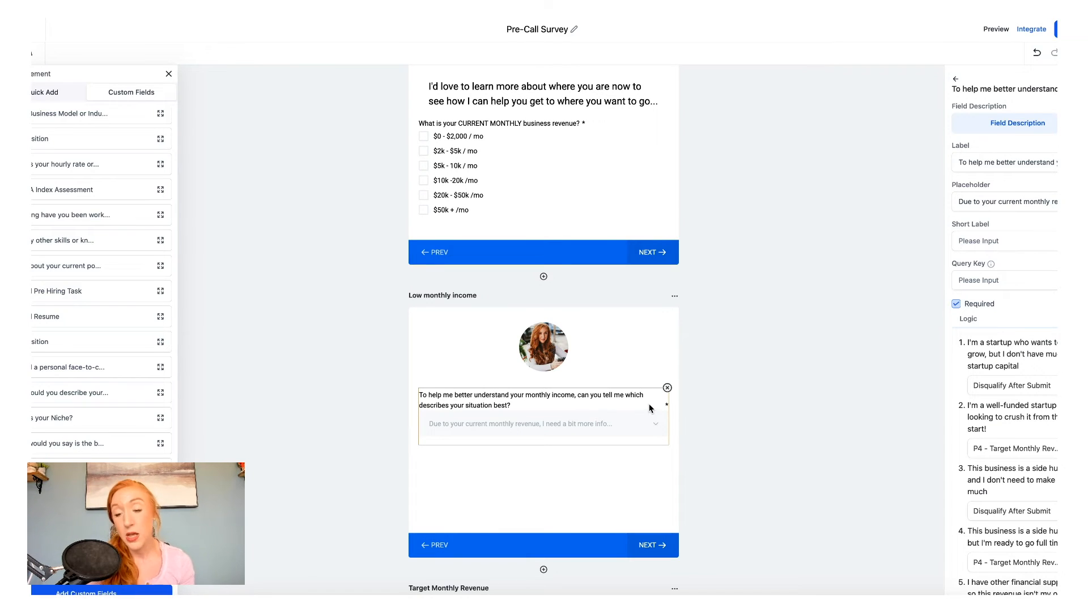
scroll(1027, 529, down, 3)
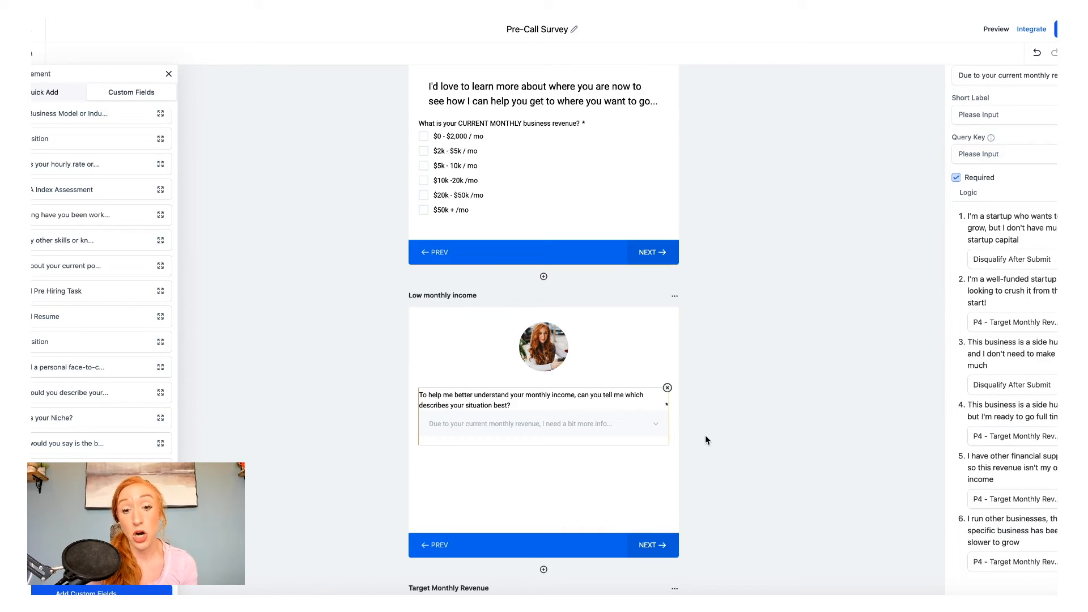
scroll(705, 434, down, 2)
Step: Examine the available logic destinations for the "$0 - $2,000 / mo" answer of the current monthly revenue question
scroll(702, 412, up, 2)
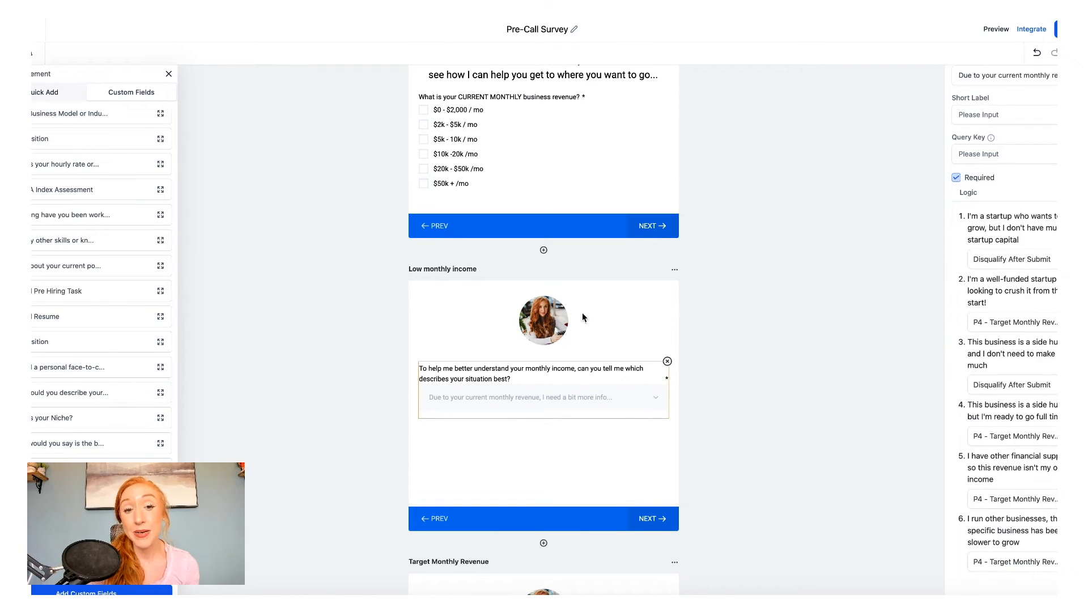
scroll(469, 318, up, 1)
click(456, 221)
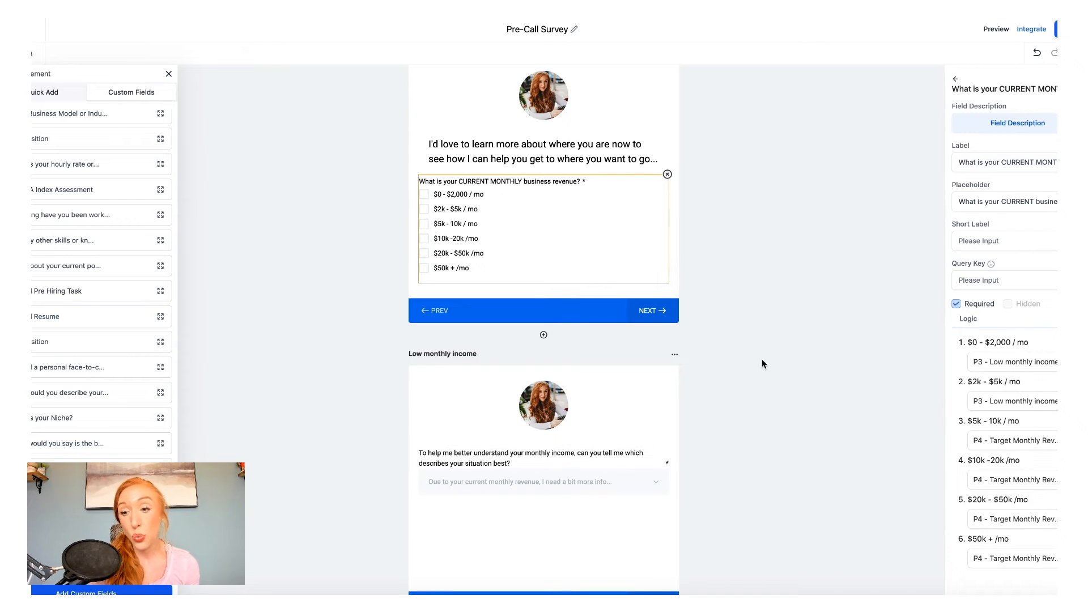
click(1002, 364)
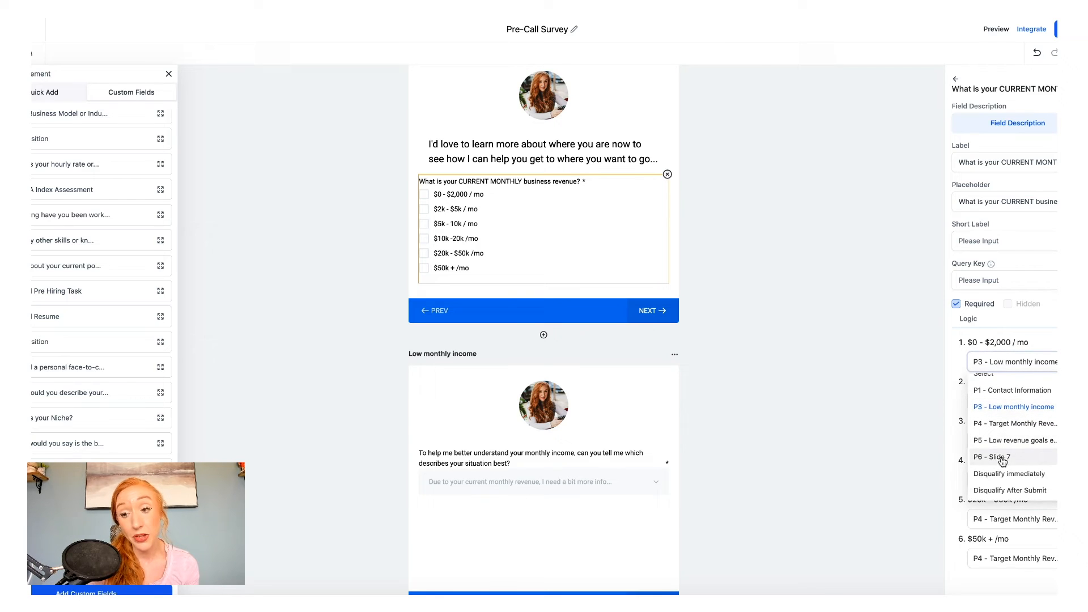
click(1022, 337)
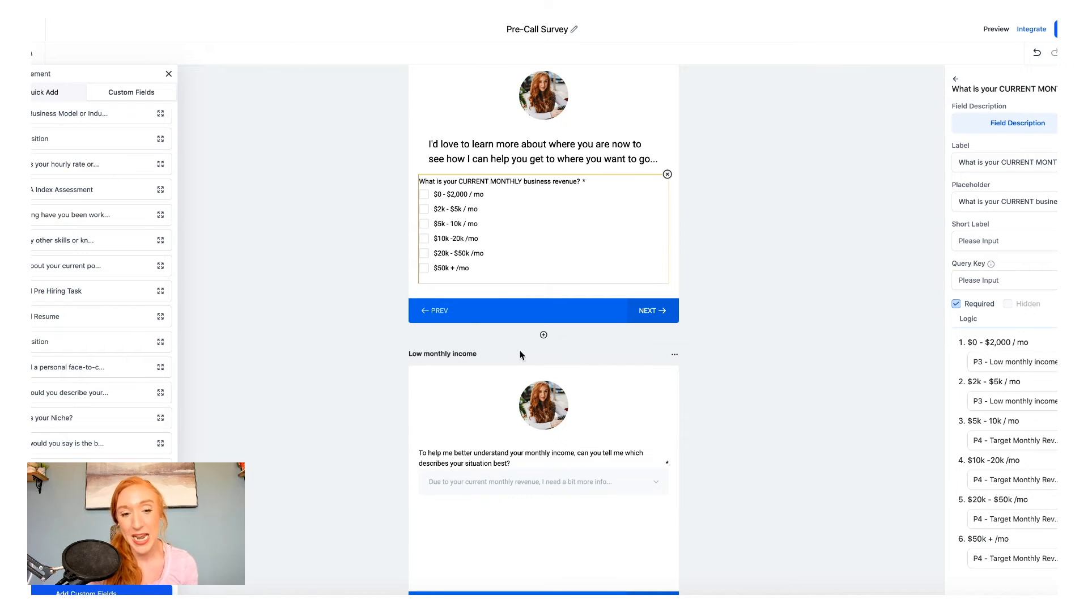
Step: Open the settings of the Low monthly income slide and highlight its slide name
click(499, 355)
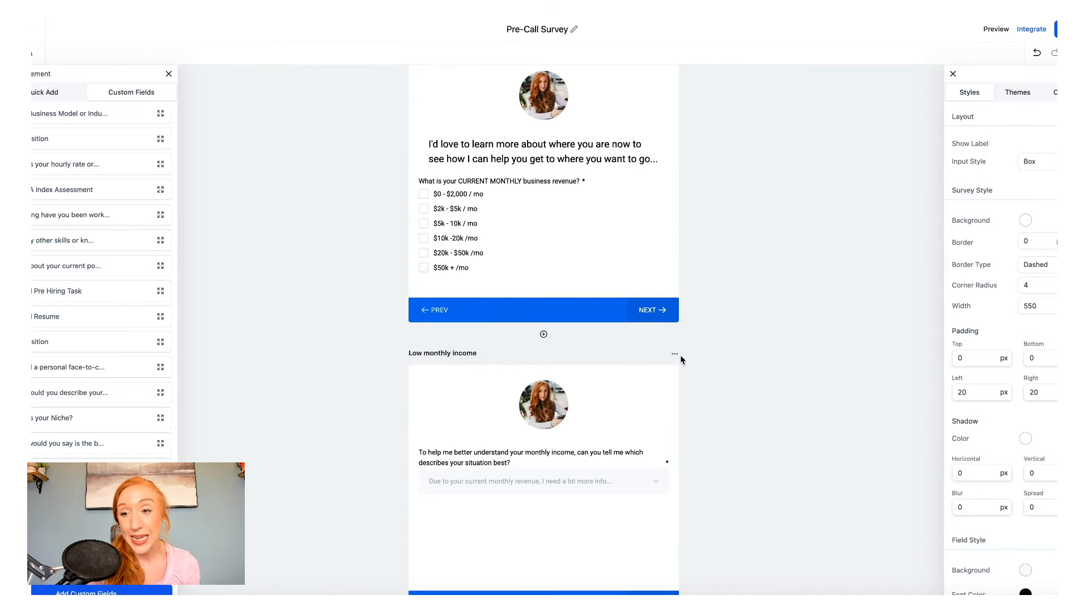
click(674, 353)
click(675, 327)
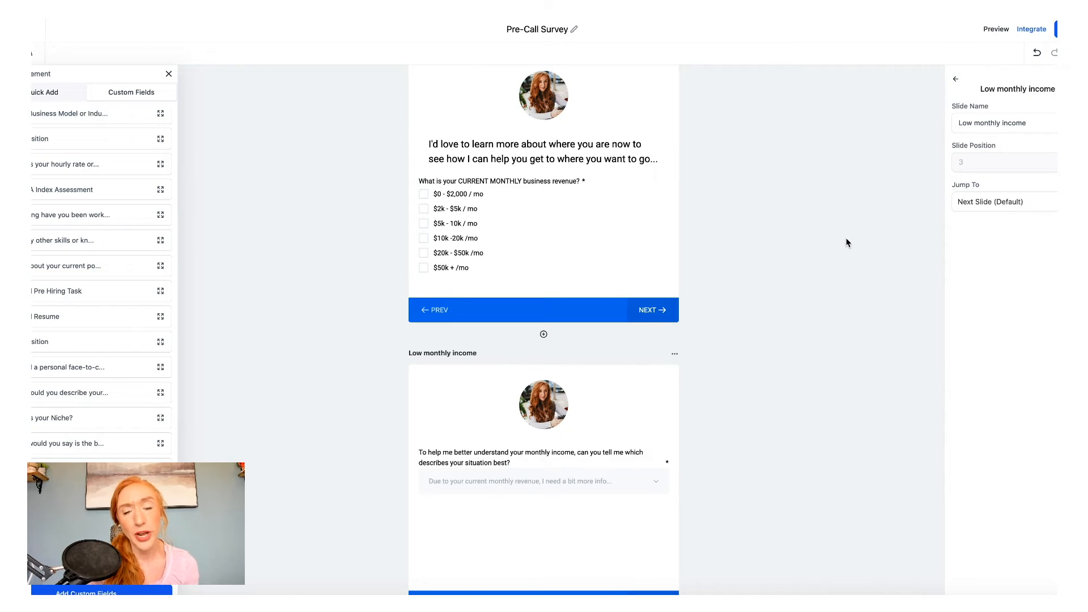
click(674, 355)
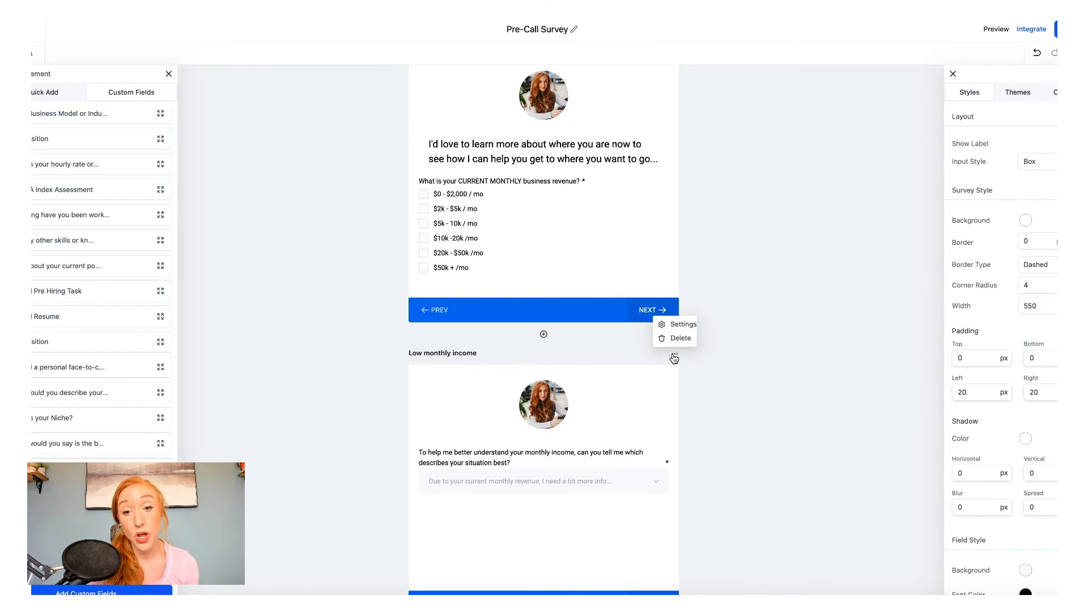
click(677, 324)
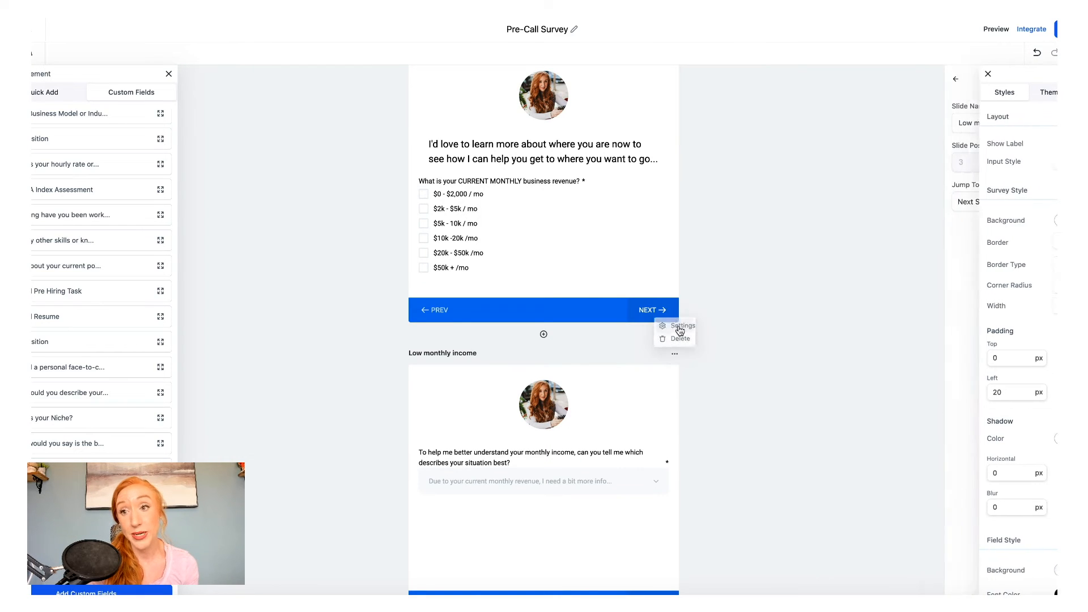
drag(1053, 125, 935, 124)
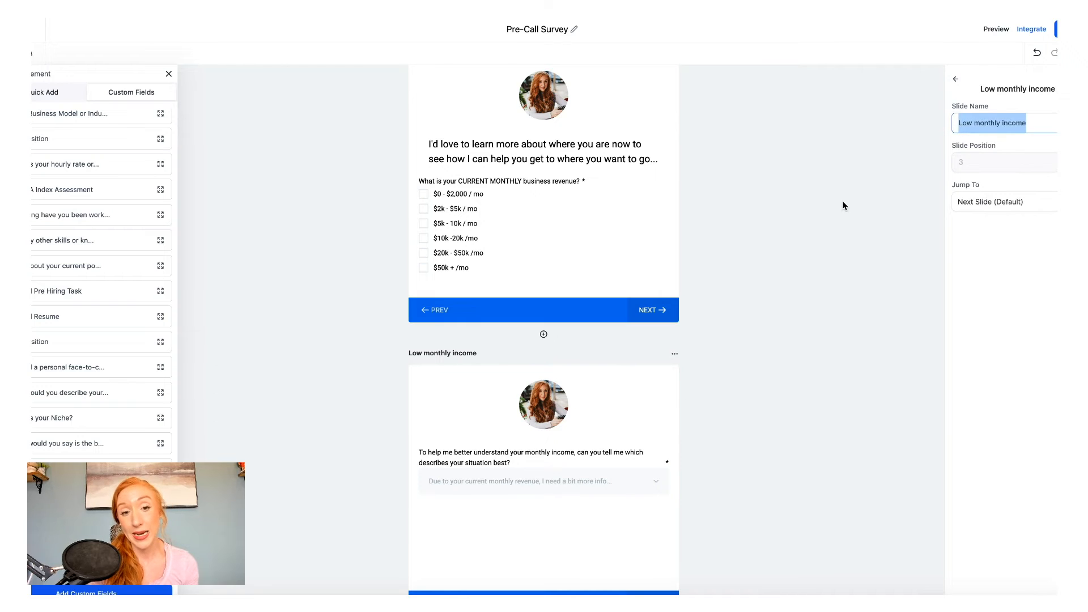
Step: Return to the current monthly revenue question and check how slide names are listed as destinations for its first answer
click(504, 220)
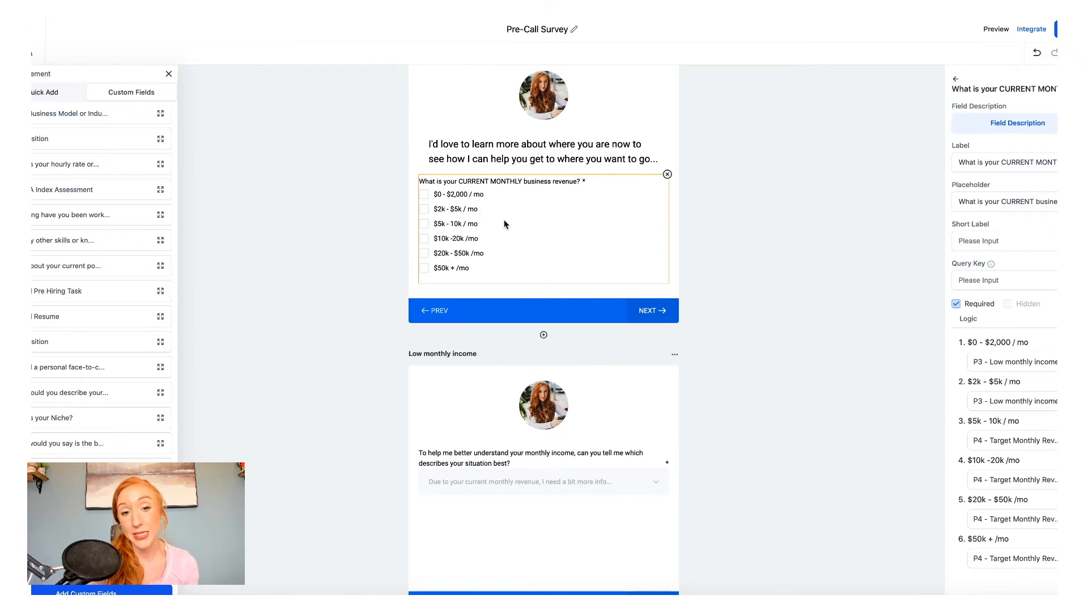
click(1035, 366)
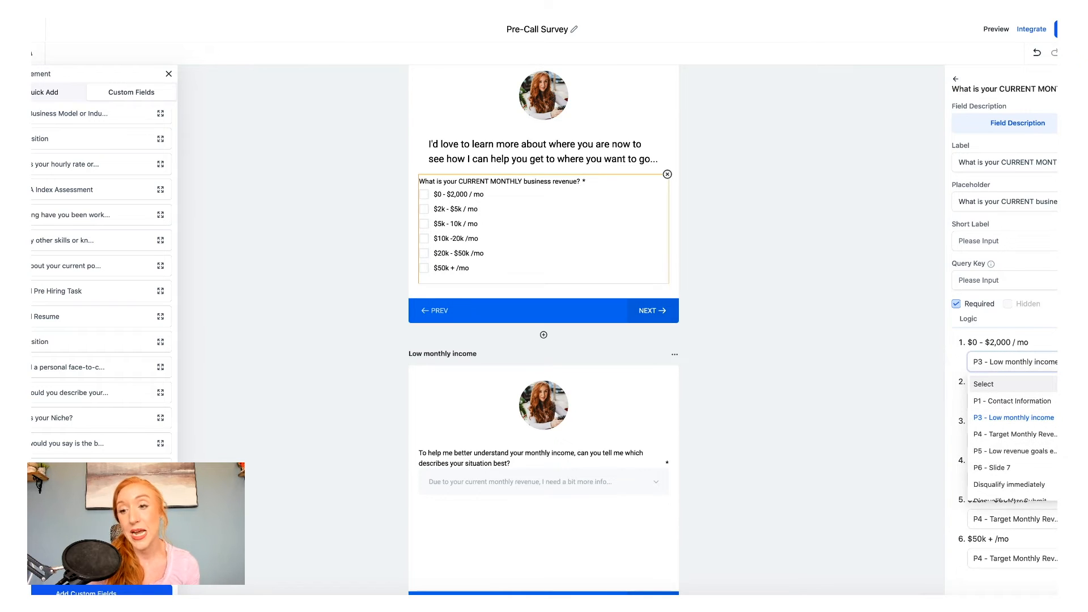
key(Escape)
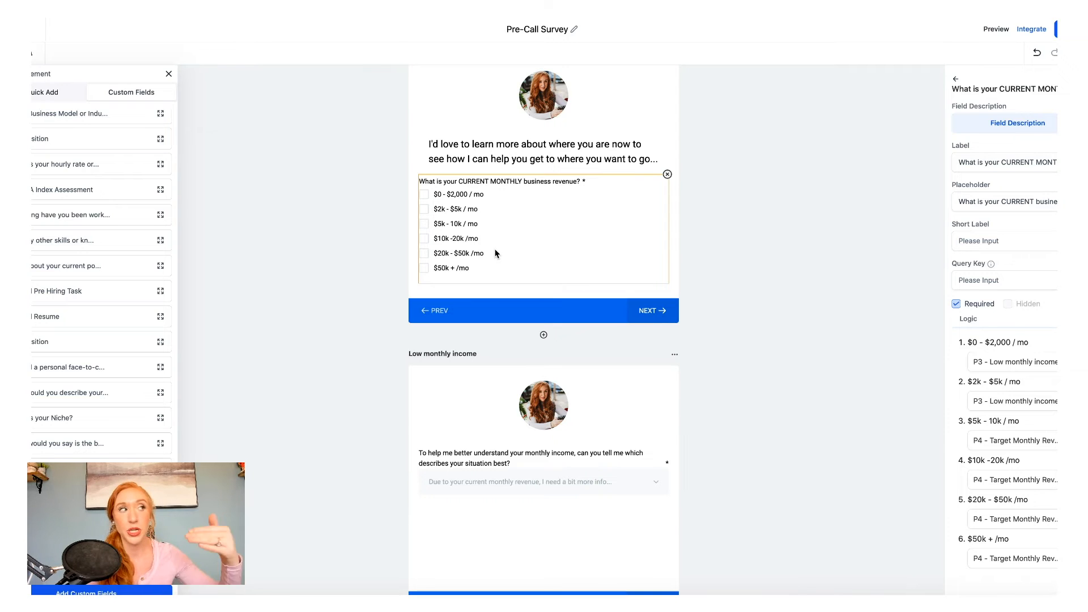
Step: Add a new blank slide between the Low monthly income and Target Monthly Revenue slides
scroll(494, 252, down, 2)
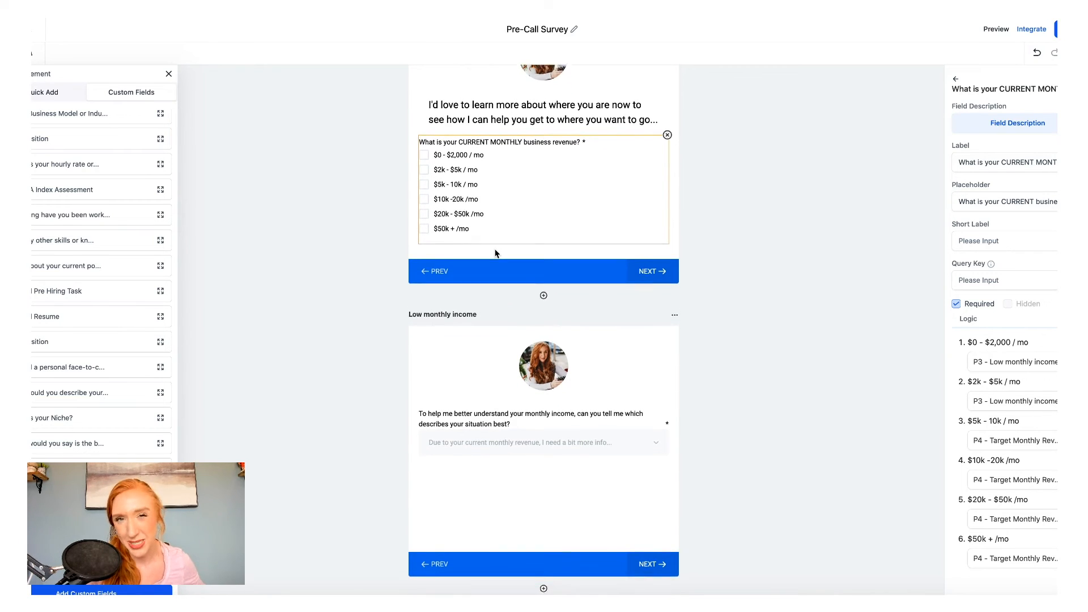
scroll(494, 253, down, 3)
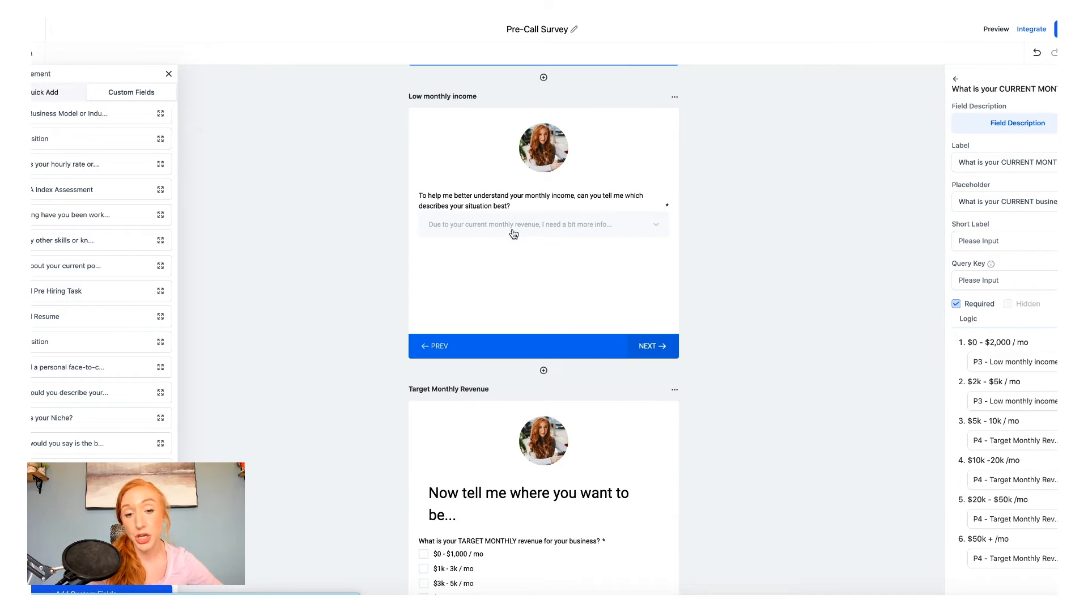
click(545, 371)
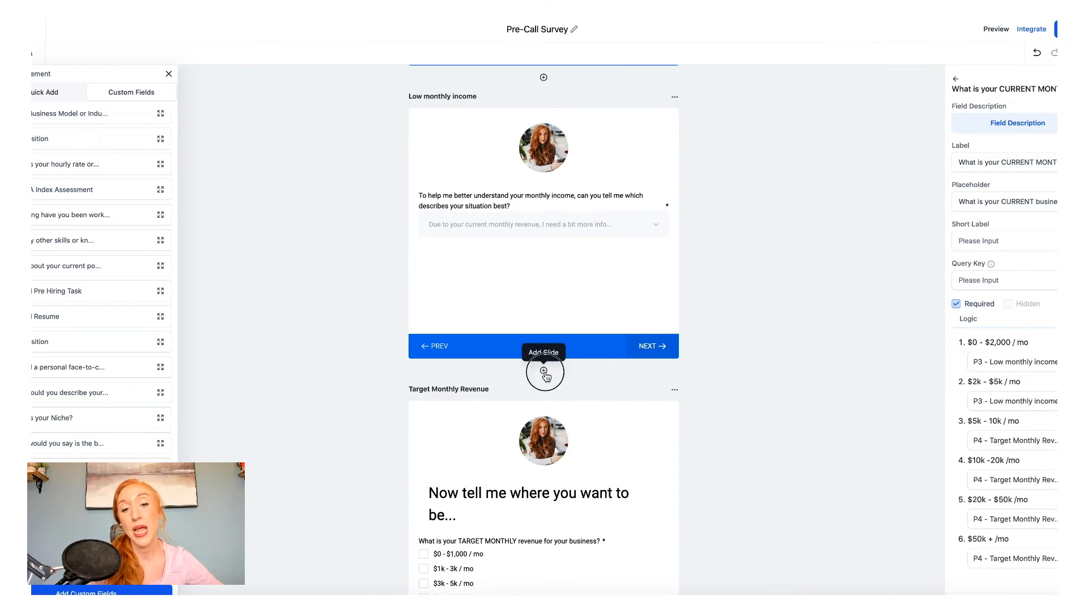
scroll(653, 432, down, 1)
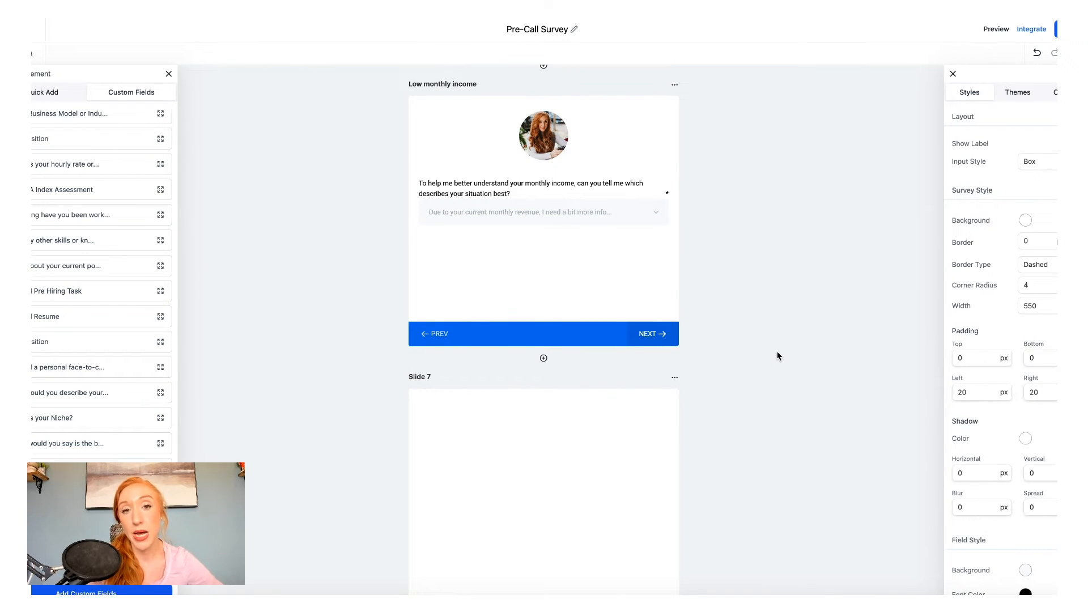
scroll(777, 356, down, 1)
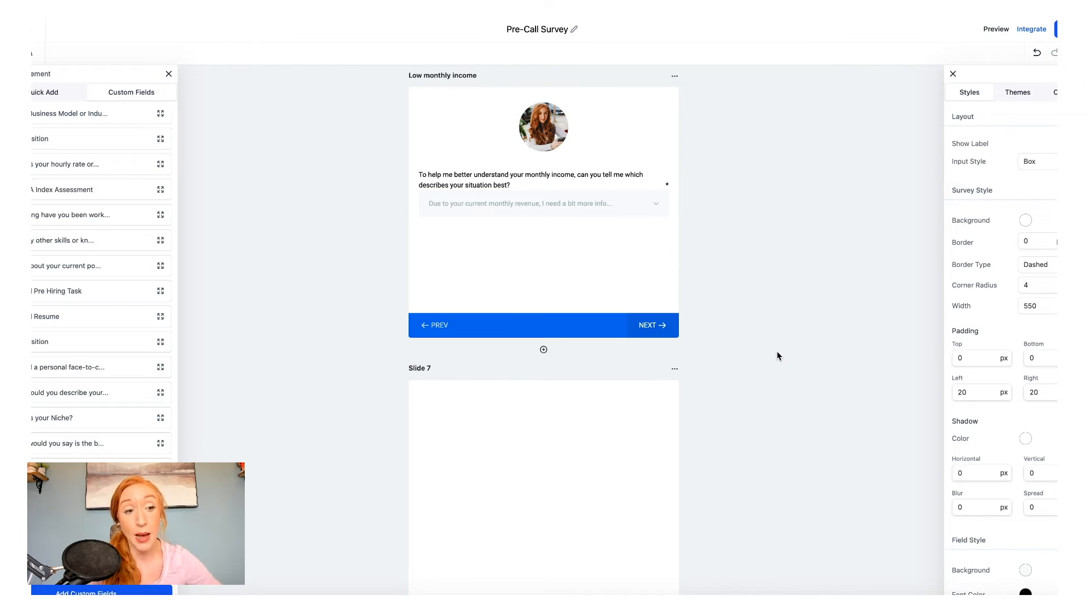
Step: Place the "How much funding does your startup have access to?" field on the new slide and select the Low monthly income slide's image
drag(125, 493, 554, 495)
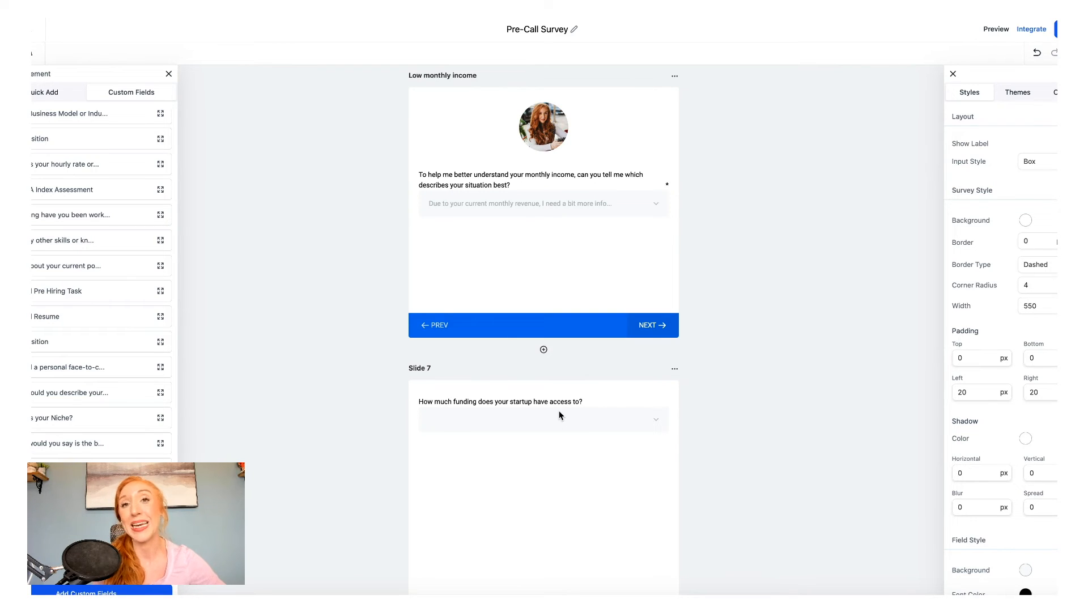
click(513, 421)
click(605, 111)
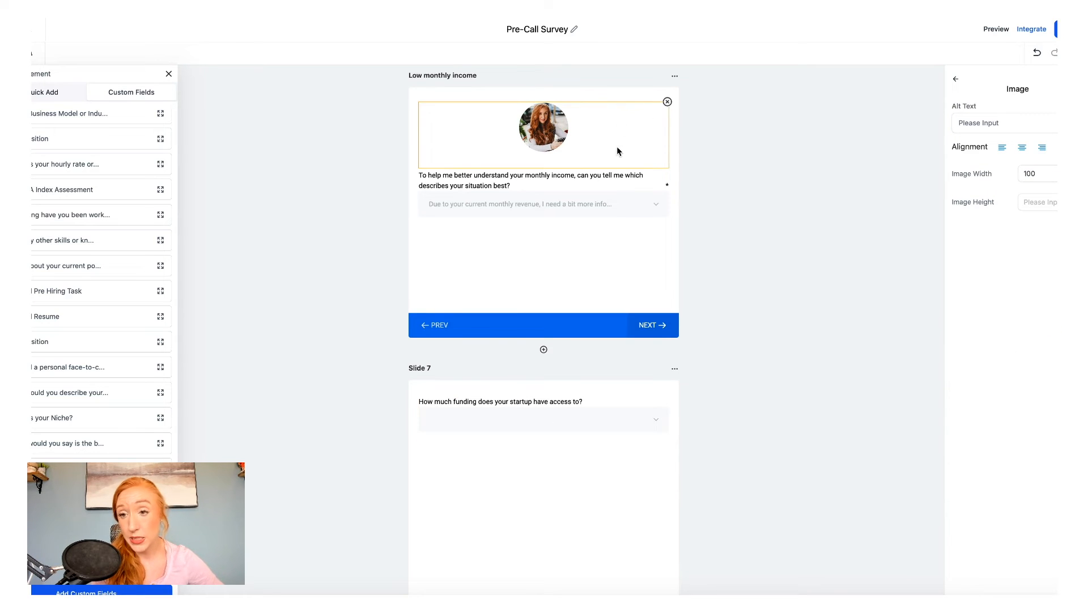
Step: Make the "How much funding does your startup have access to?" question on Slide 7 required
scroll(617, 151, down, 3)
click(563, 343)
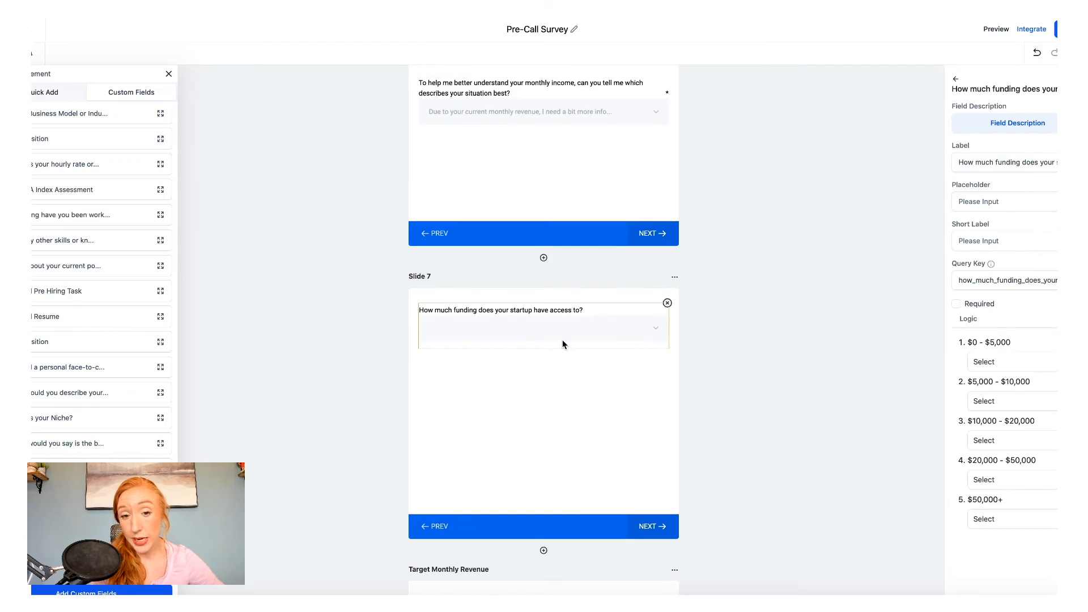
scroll(564, 344, down, 3)
click(574, 540)
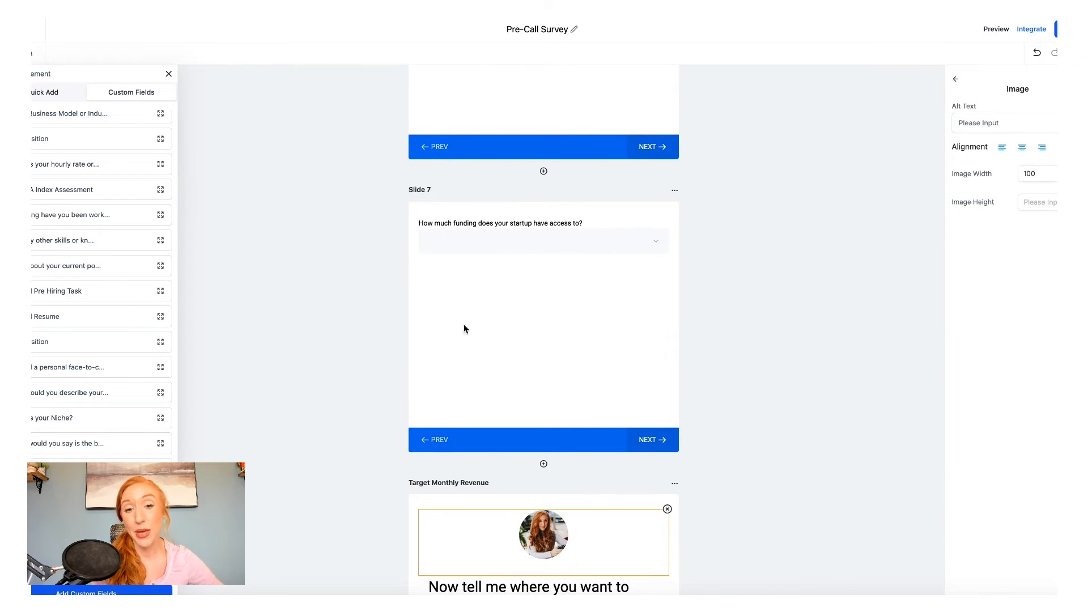
scroll(529, 267, up, 1)
click(530, 269)
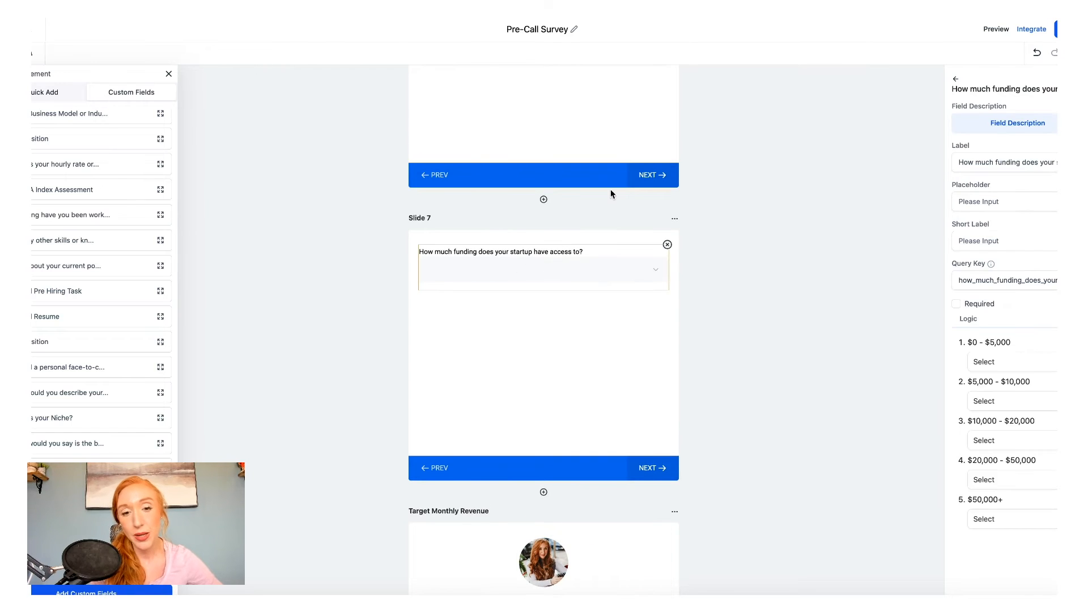
scroll(605, 271, up, 1)
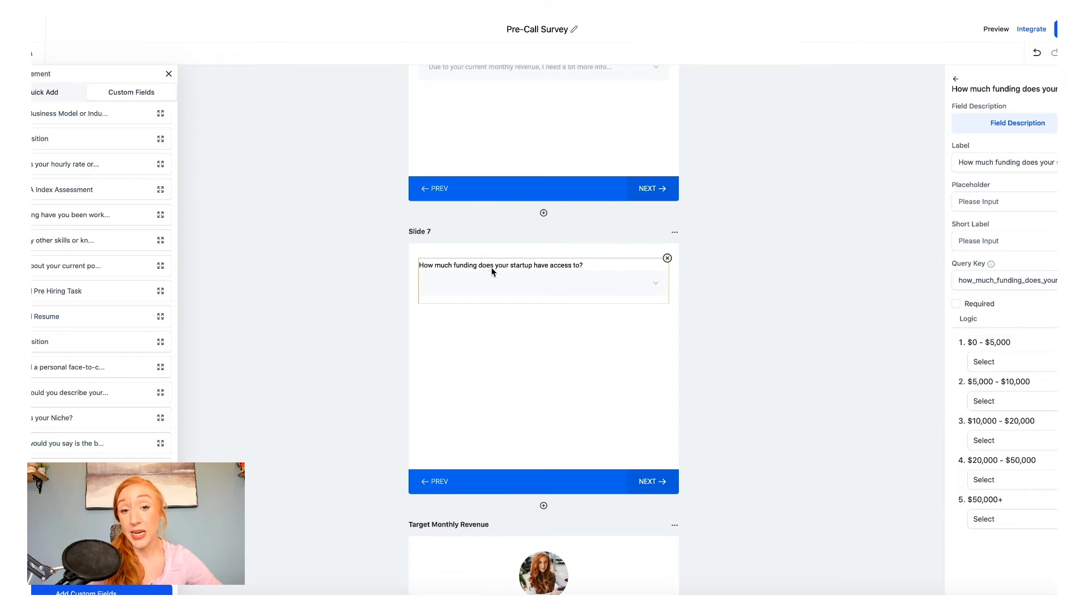
click(965, 305)
Step: Rename Slide 7 as "Starup Funding"
scroll(695, 273, up, 5)
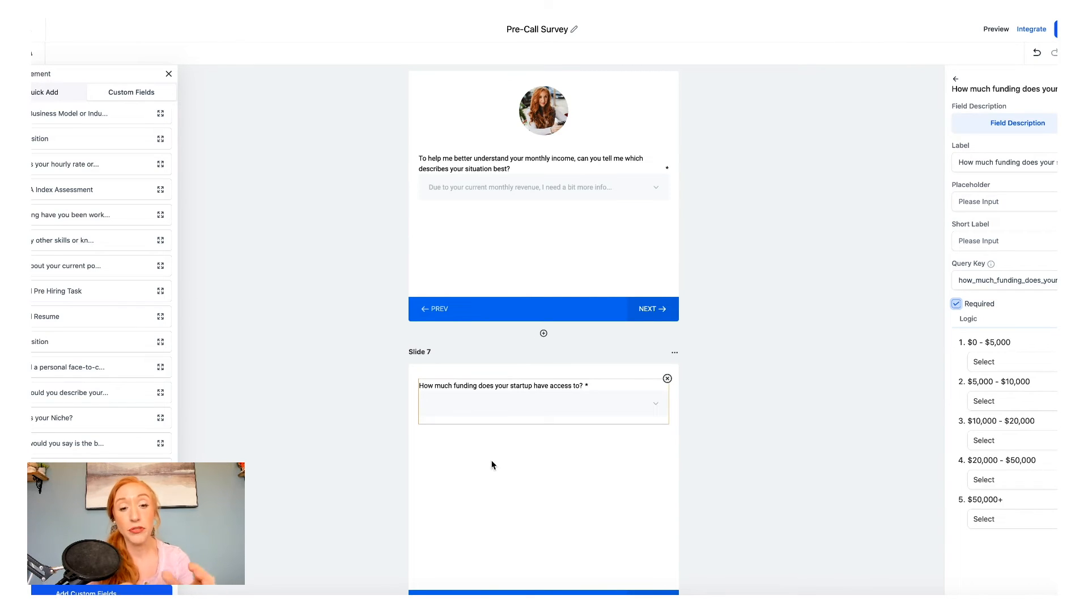
mouse_move(675, 353)
click(679, 325)
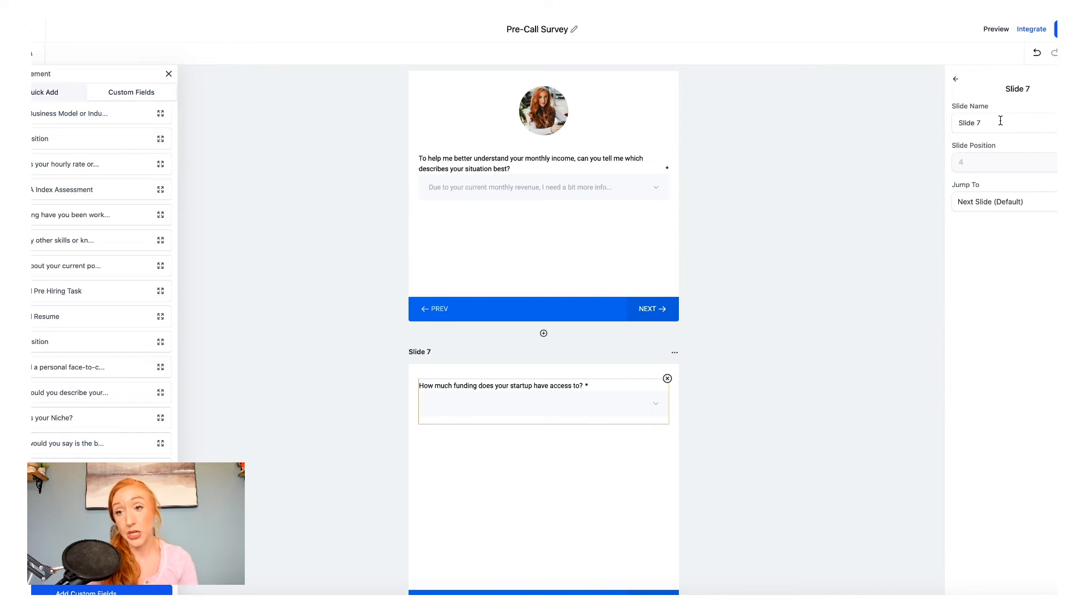
drag(1003, 123, 882, 126)
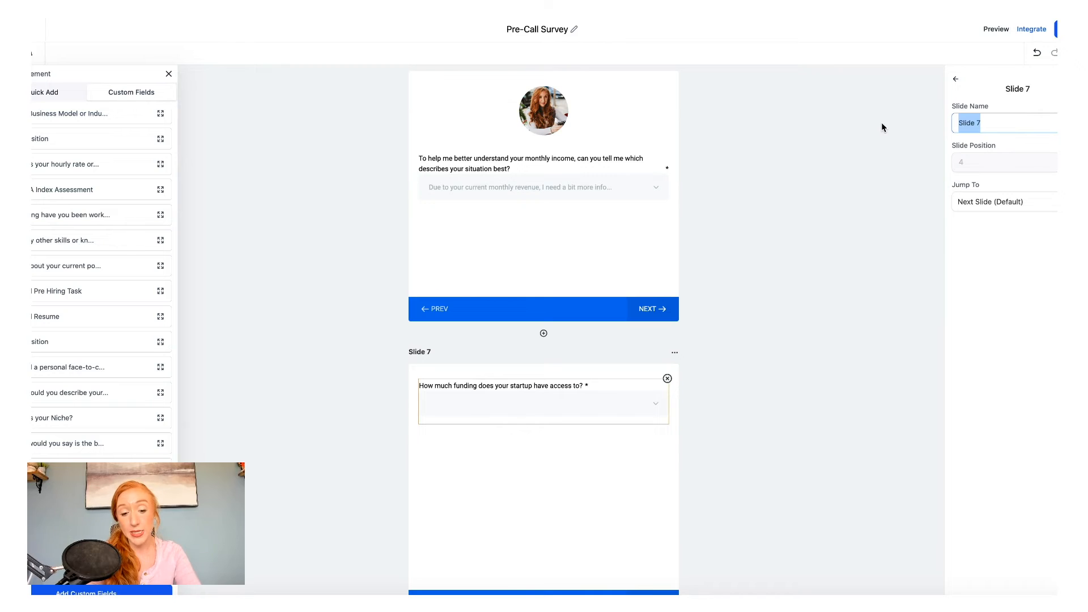
text(Starup Funding)
click(655, 337)
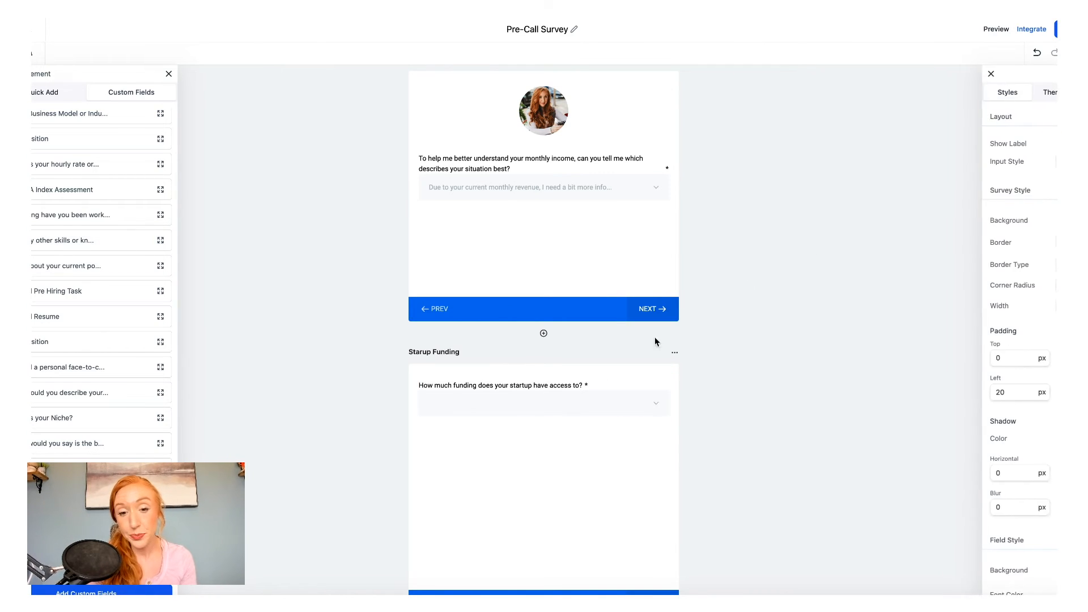
Step: Set the funding question's logic for the $0 - $5,000 answer to Disqualify After Submit
click(576, 407)
click(980, 362)
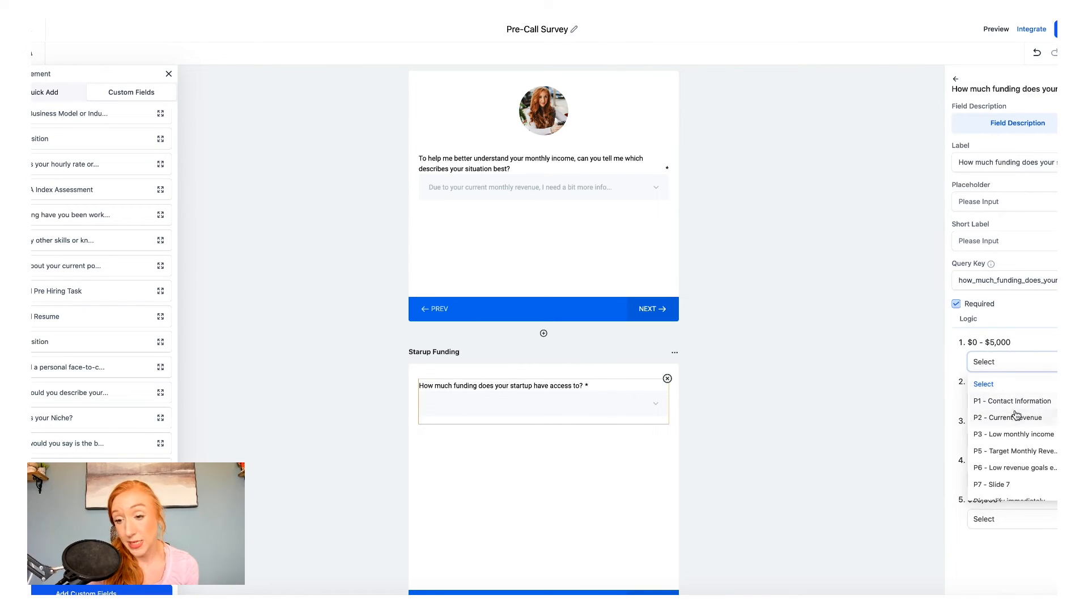
scroll(1015, 429, down, 2)
click(991, 491)
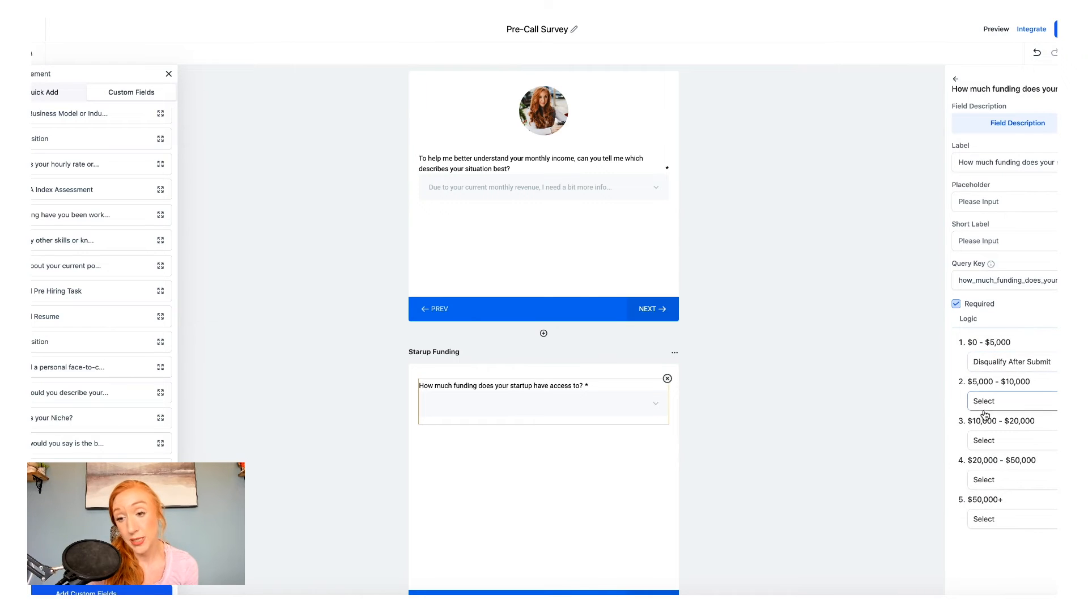
Step: Route the funding question's four answers from $5,000 - $10,000 up to $50,000+ to the P5 Target Monthly Revenue slide
click(985, 403)
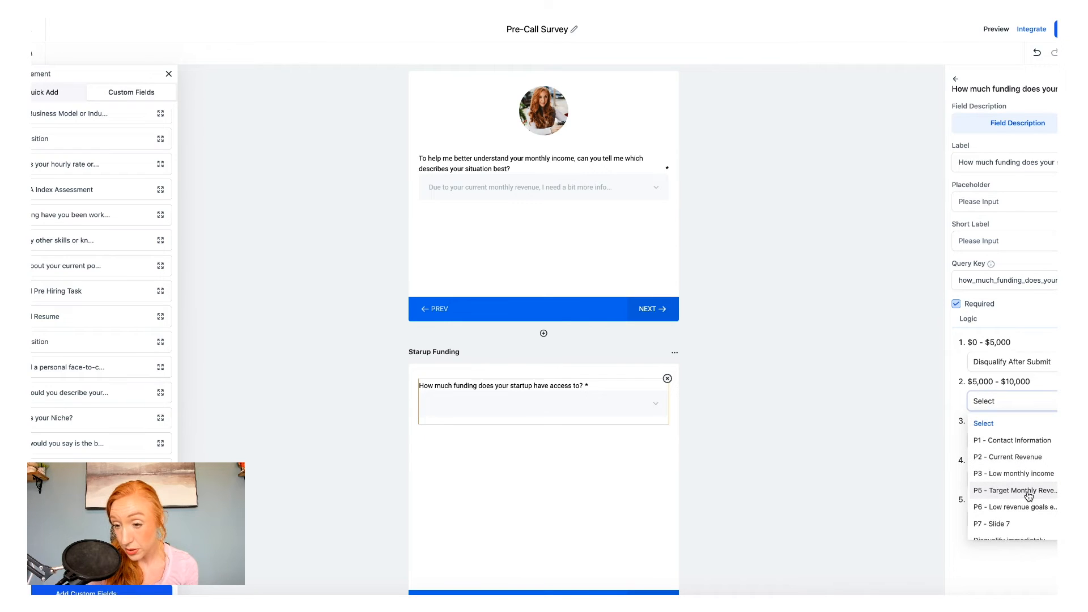
click(1029, 490)
click(997, 441)
click(1009, 527)
click(1029, 480)
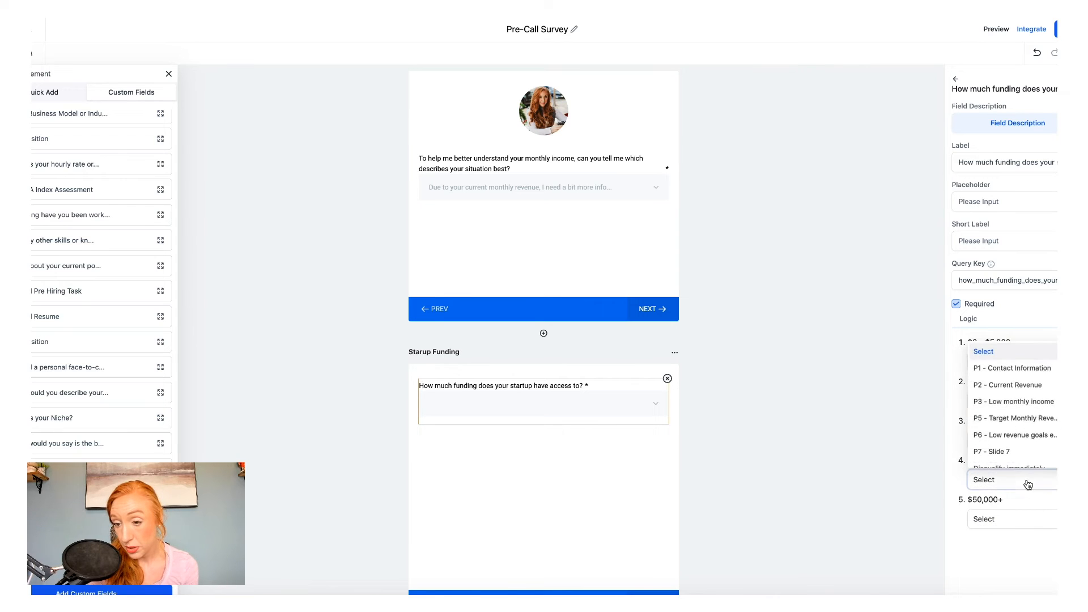
click(1014, 418)
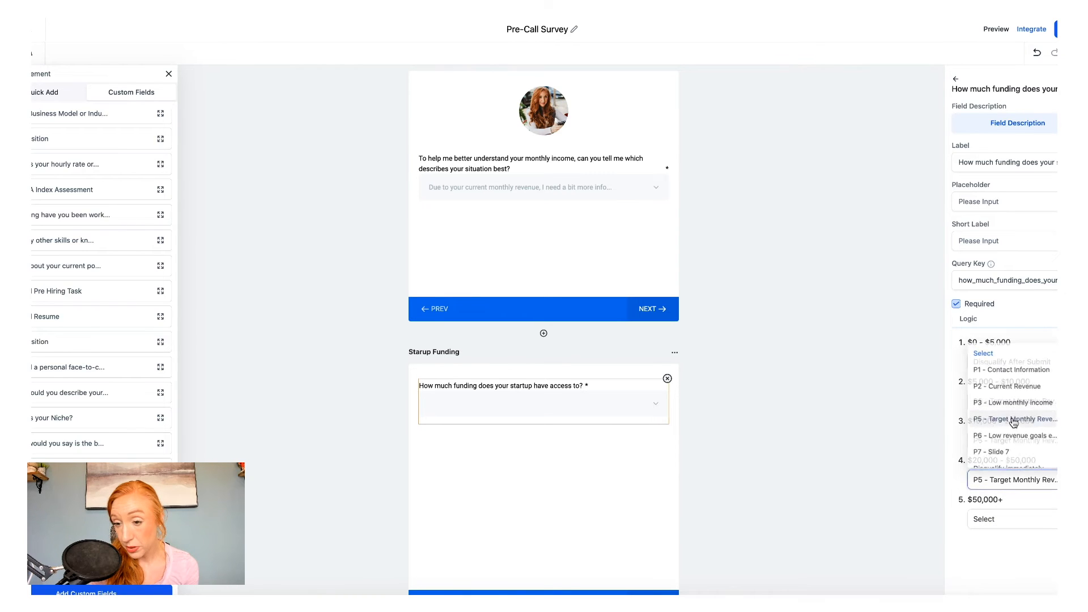
click(989, 519)
click(1016, 458)
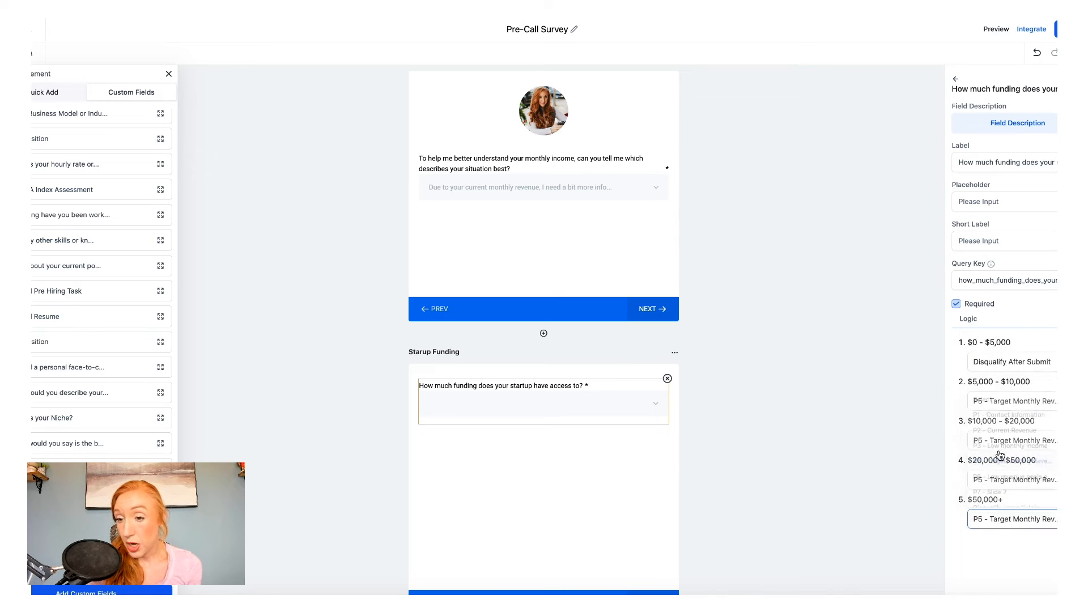
Step: Highlight the $5,000 - $10,000 answer in the funding question's logic to review its threshold
drag(972, 381, 1037, 382)
drag(968, 382, 1032, 382)
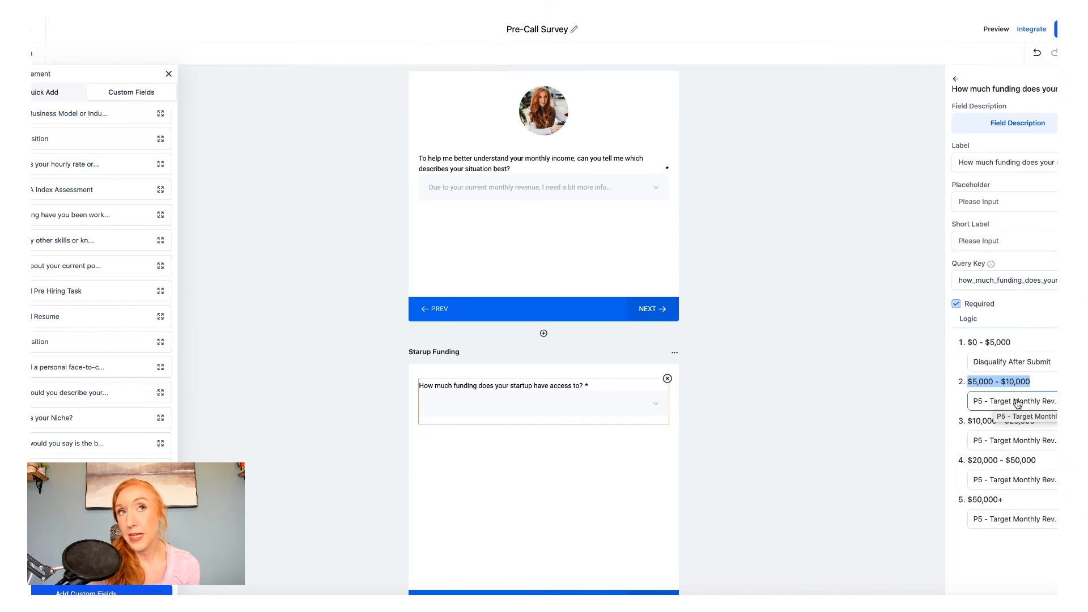
click(1051, 383)
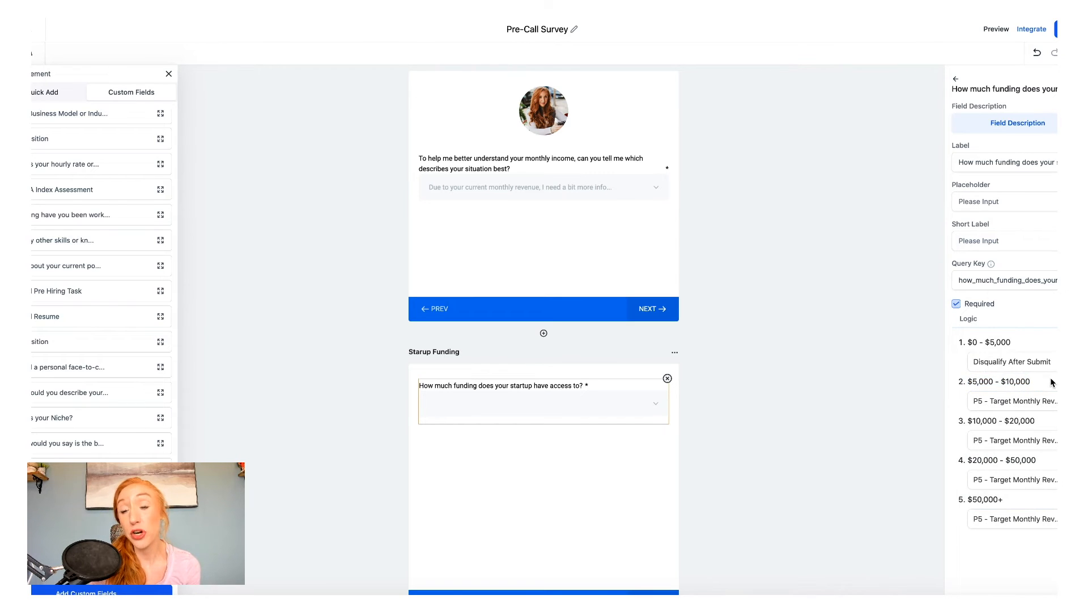
mouse_move(1041, 381)
mouse_down()
mouse_move(986, 382)
mouse_move(1035, 383)
mouse_up()
triple_click(1030, 382)
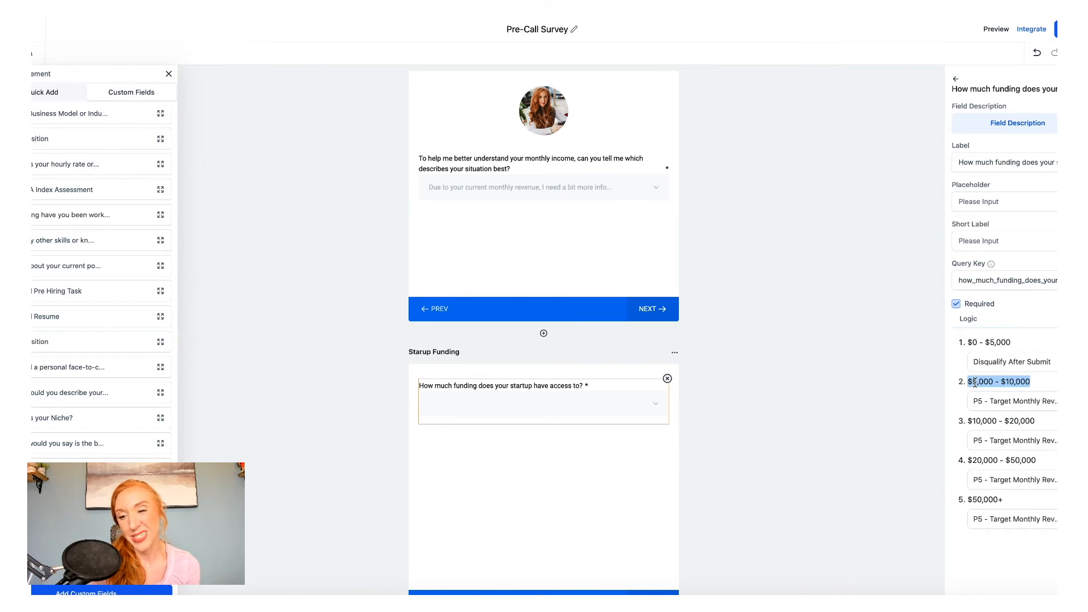
click(1051, 385)
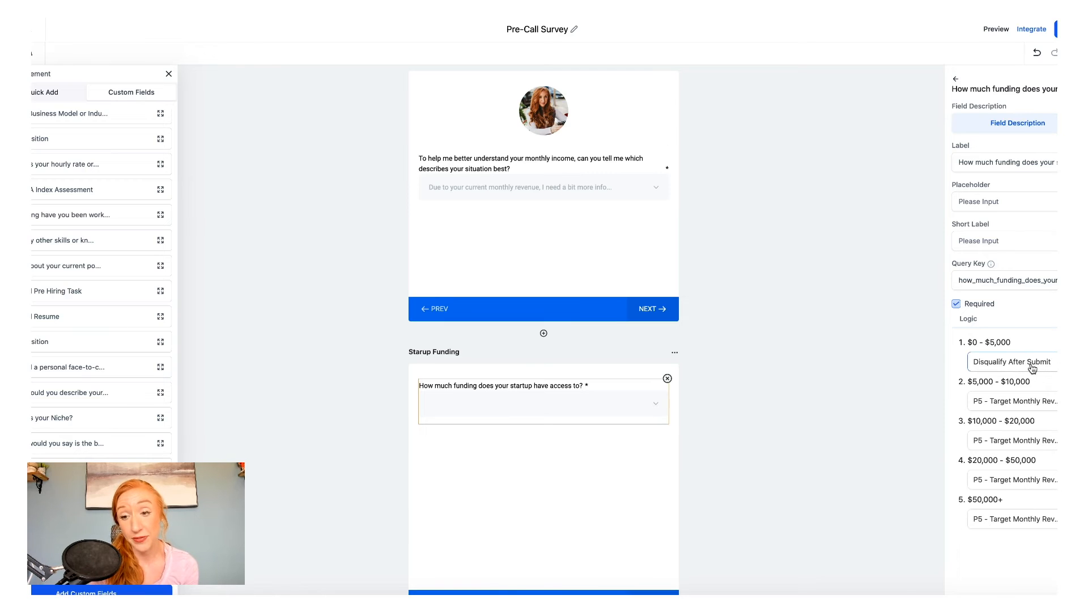
Step: Route the well-funded startup answer of the Low monthly income question to the P4 - Starup Funding slide
click(548, 182)
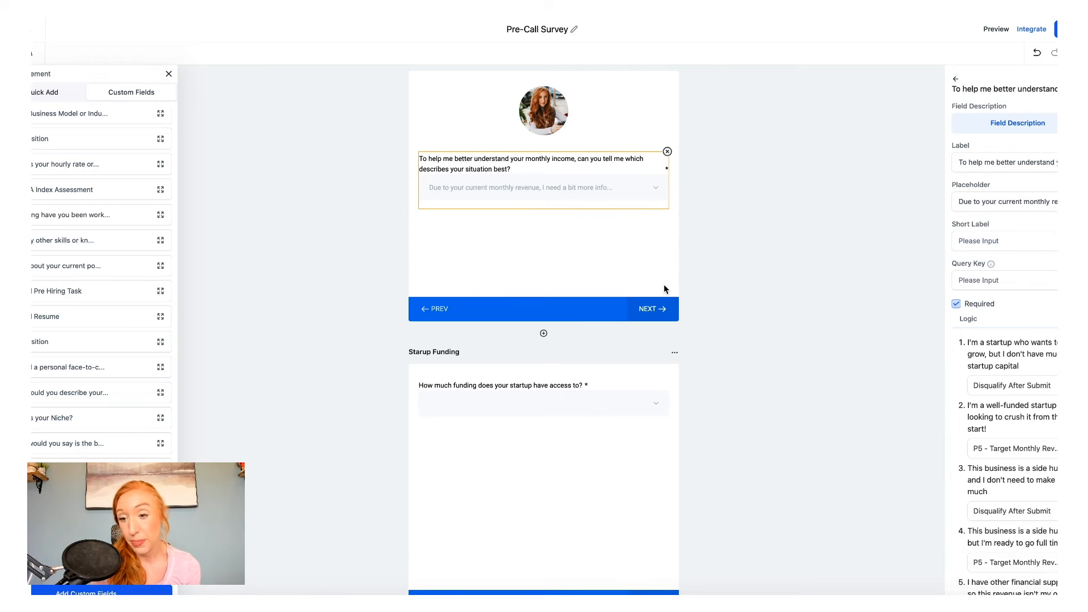
scroll(966, 451, down, 1)
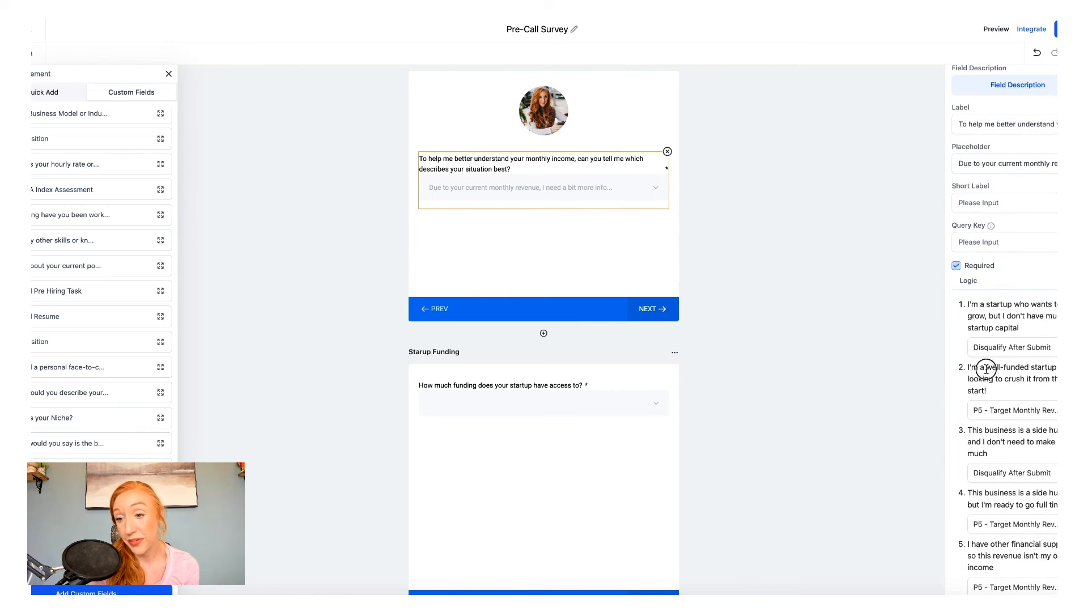
drag(967, 367, 996, 393)
click(1002, 412)
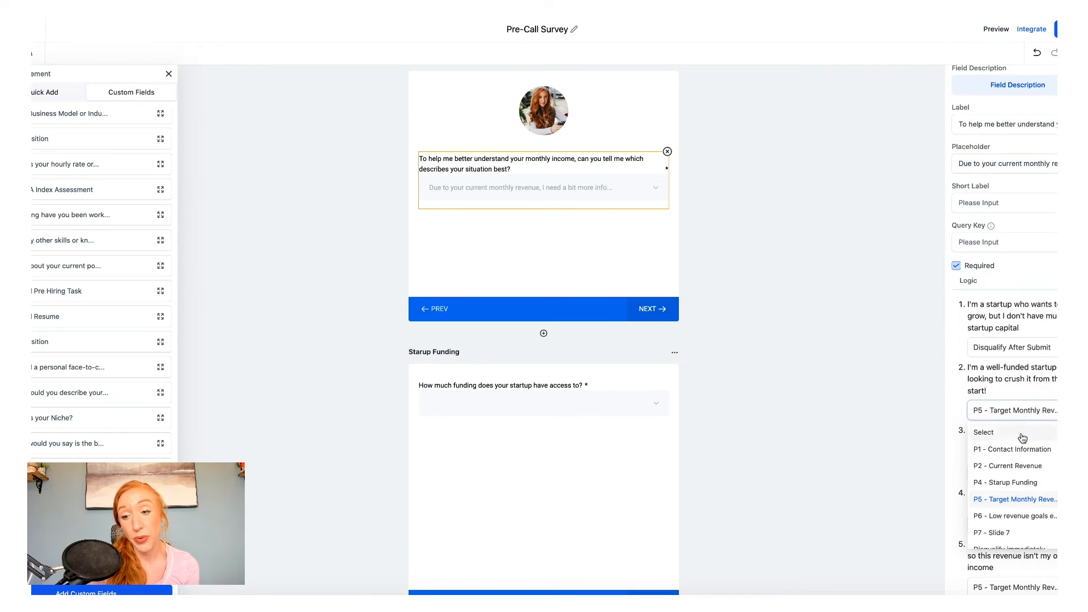
click(995, 487)
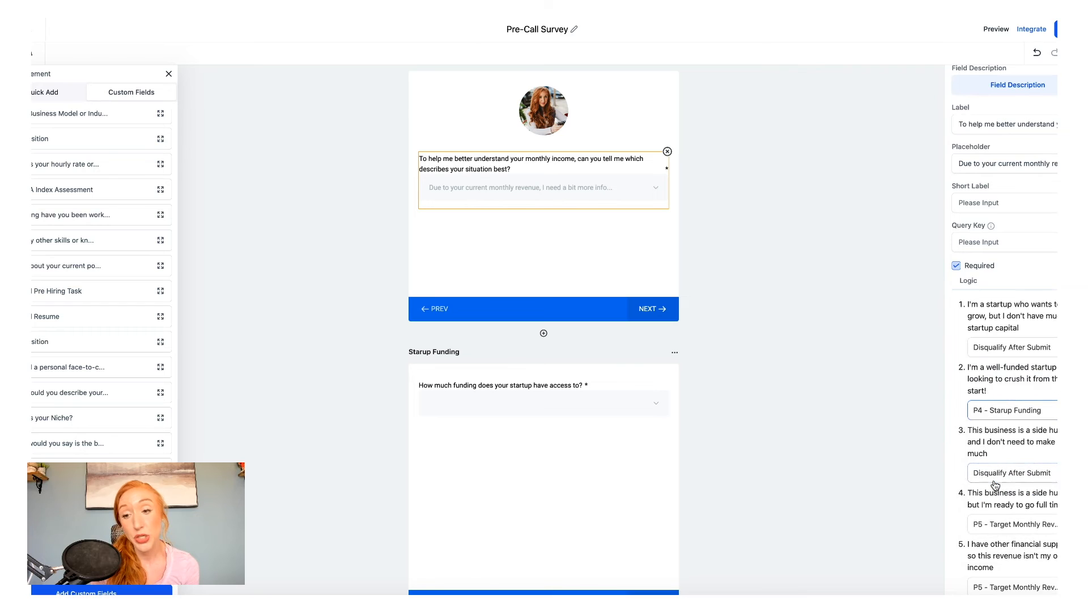
Step: Set the funding question's placeholder to "What does "well-funded startup" mean to you?"
click(506, 399)
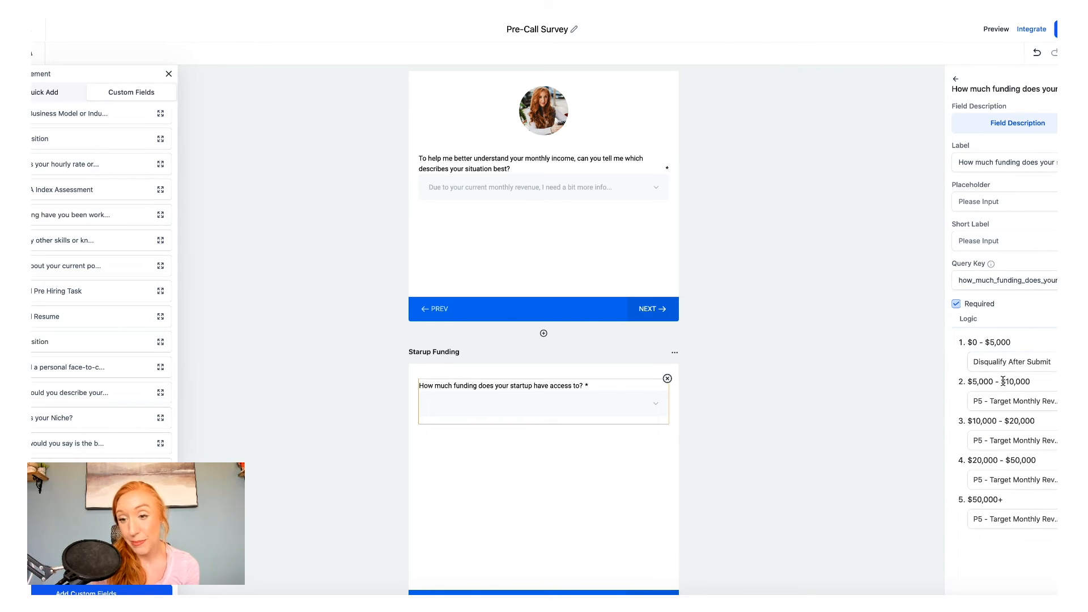
scroll(760, 411, down, 2)
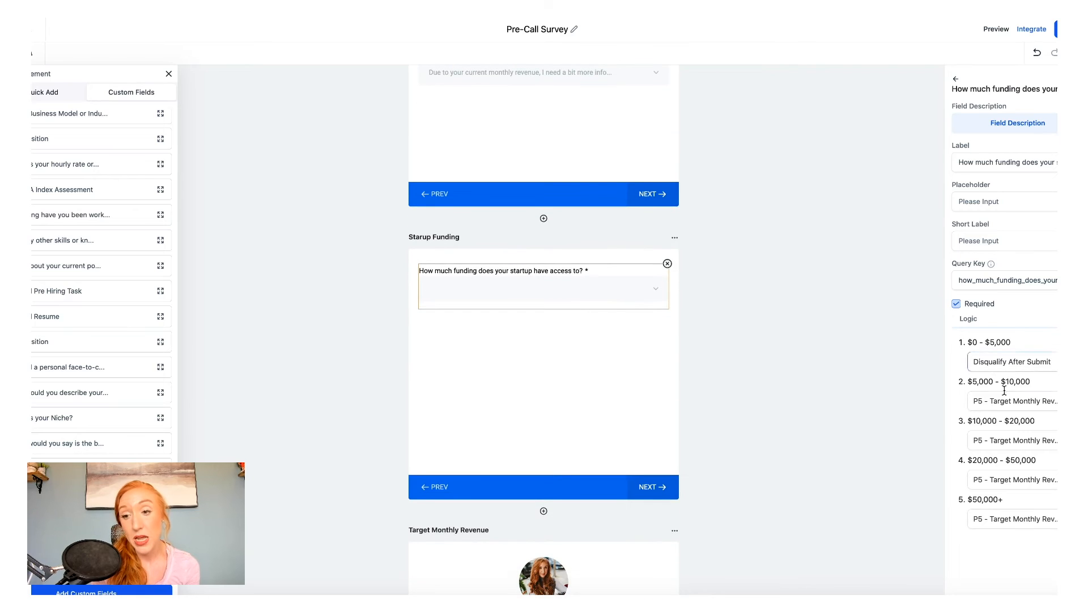
scroll(690, 525, down, 2)
scroll(690, 528, up, 2)
scroll(690, 529, up, 2)
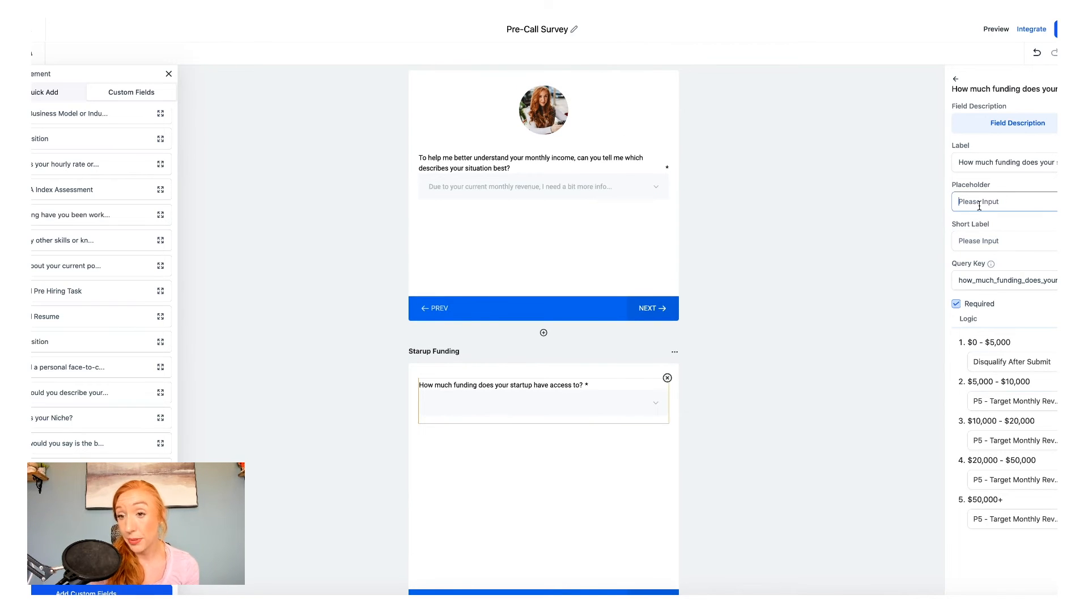
text(What does "well-funde)
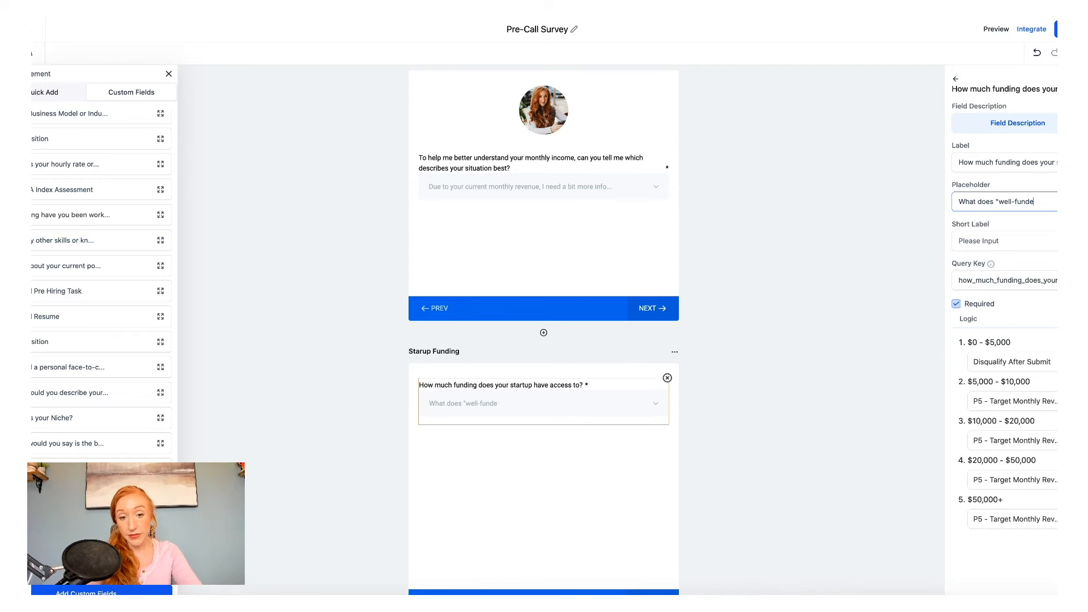
text(d startup" mean to)
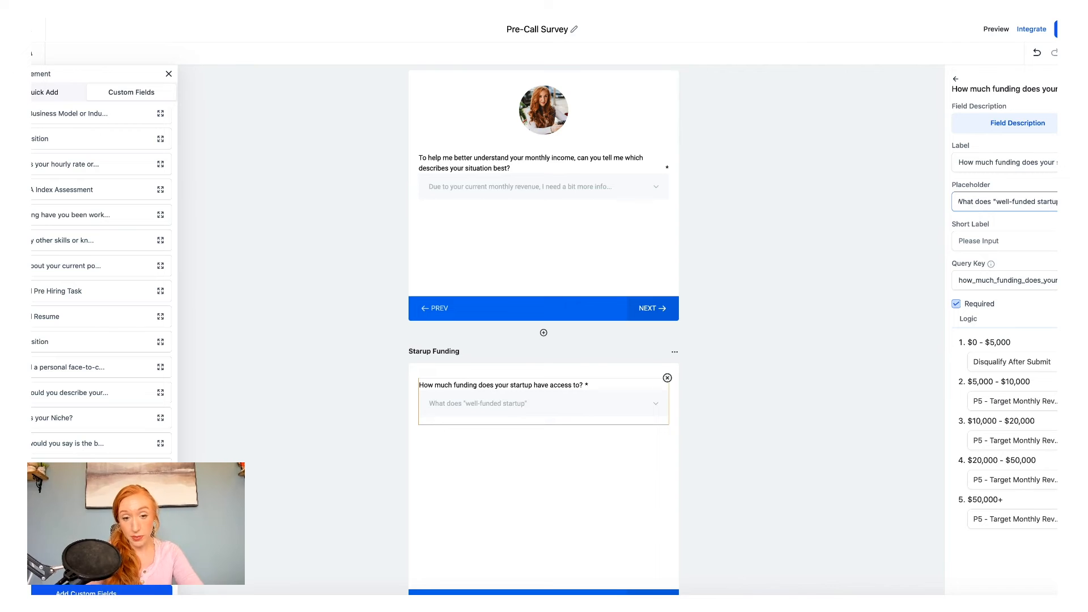
text( you?)
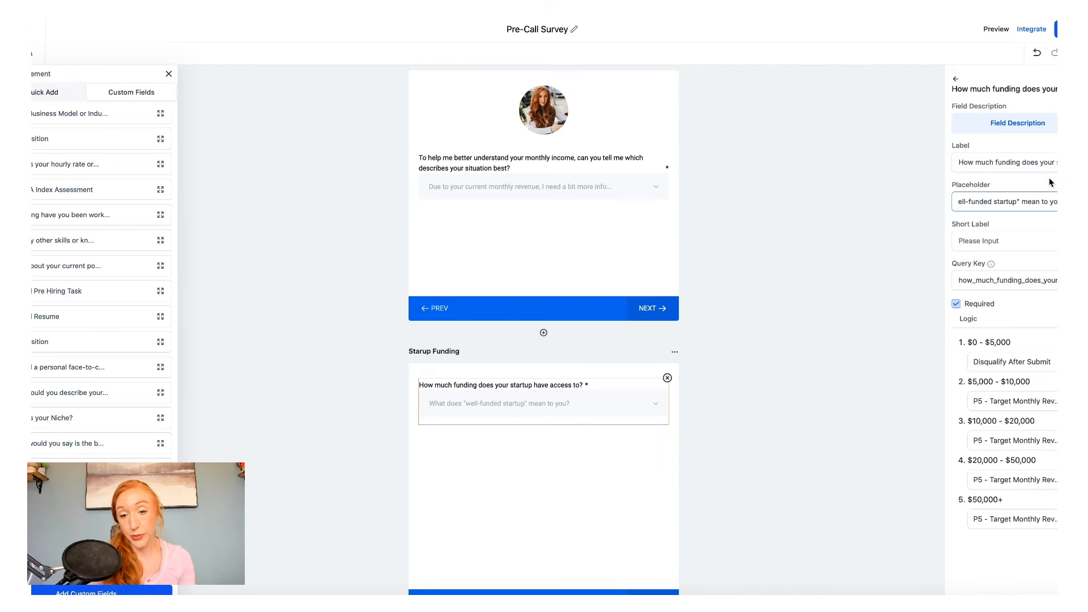
click(999, 147)
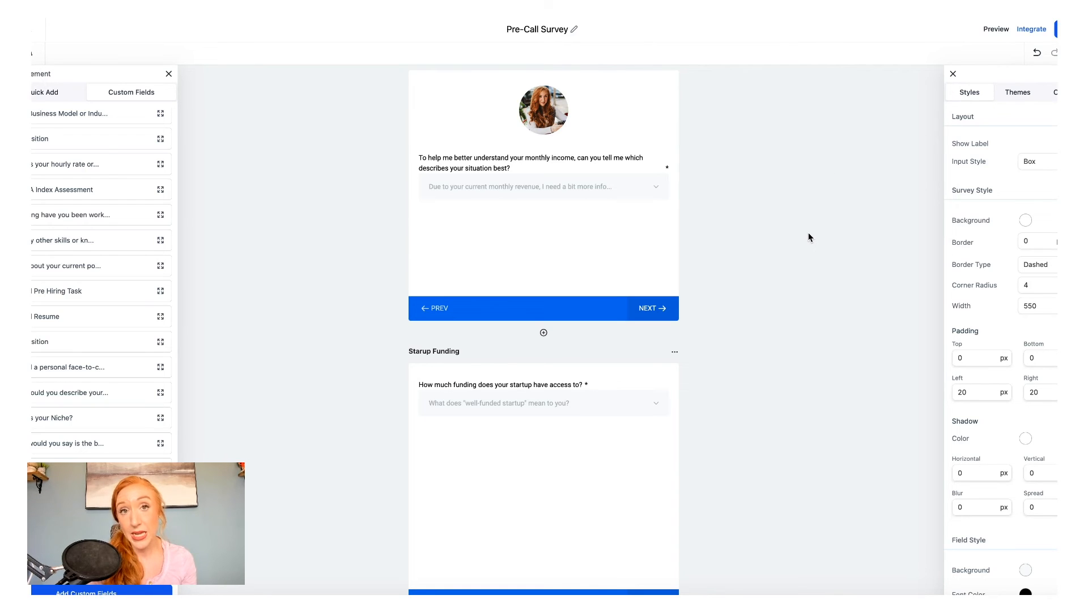
Step: Review the slides from Low monthly income through Target Monthly Revenue and reopen the funding question's settings
scroll(808, 233, down, 3)
scroll(809, 237, down, 3)
scroll(808, 237, down, 2)
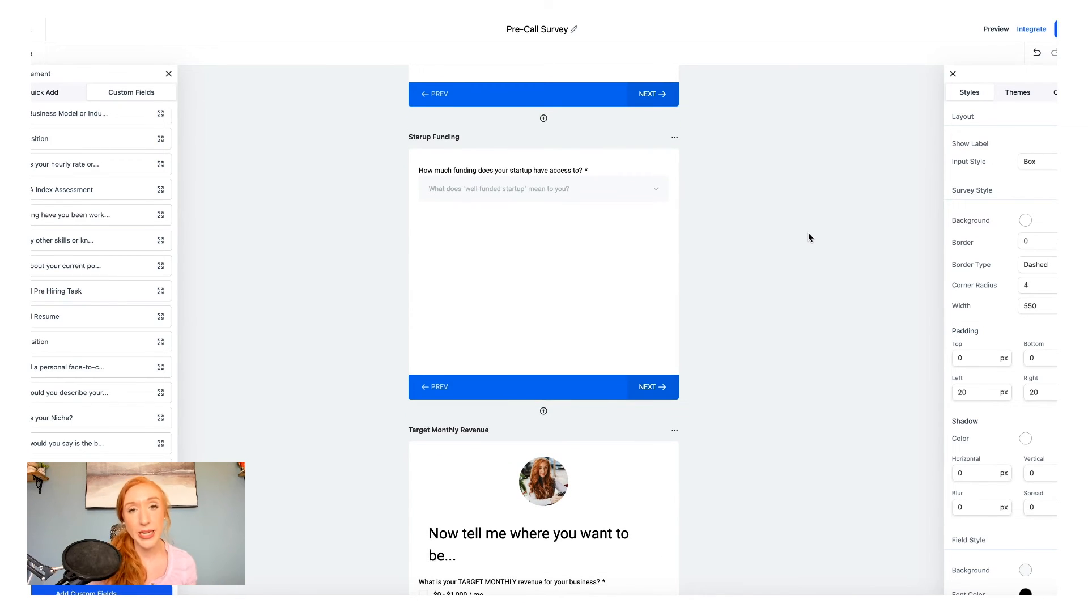
scroll(809, 237, down, 2)
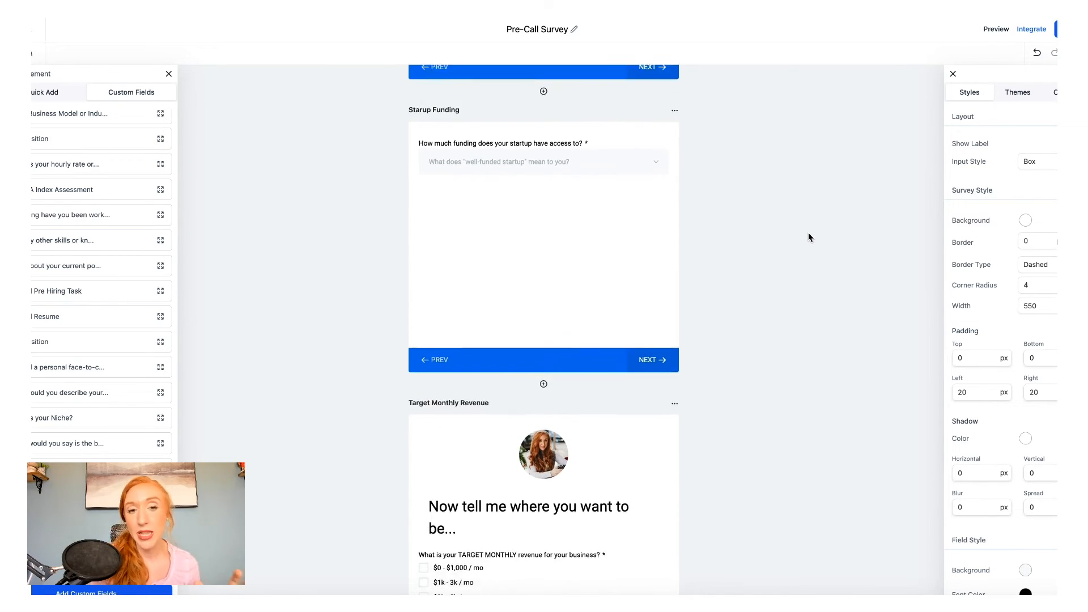
click(563, 451)
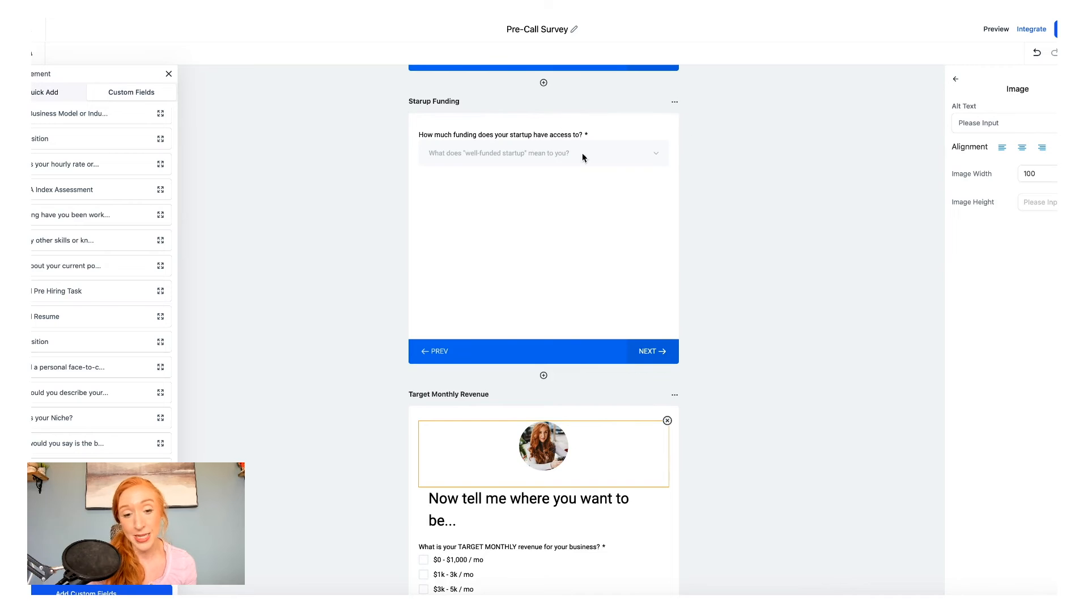
scroll(699, 289, down, 2)
scroll(699, 289, up, 10)
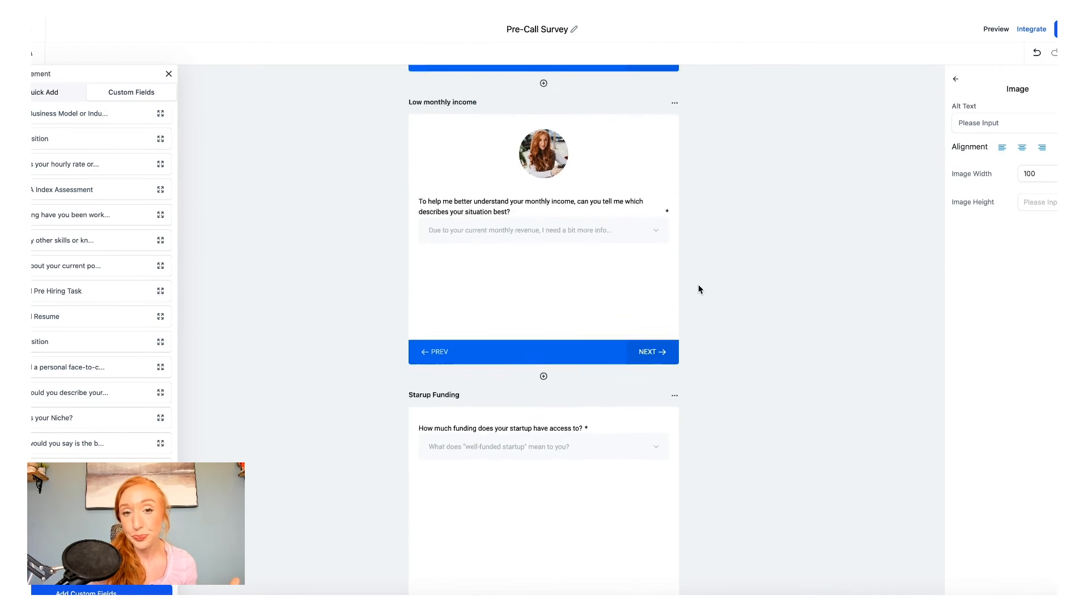
scroll(699, 289, down, 13)
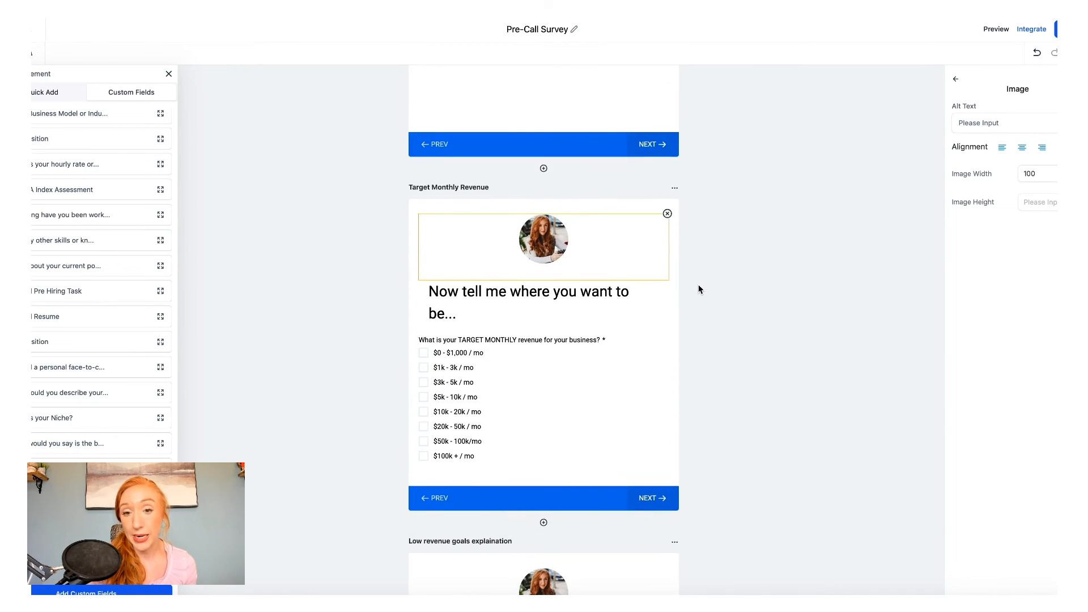
scroll(699, 289, up, 4)
scroll(699, 289, up, 5)
click(524, 295)
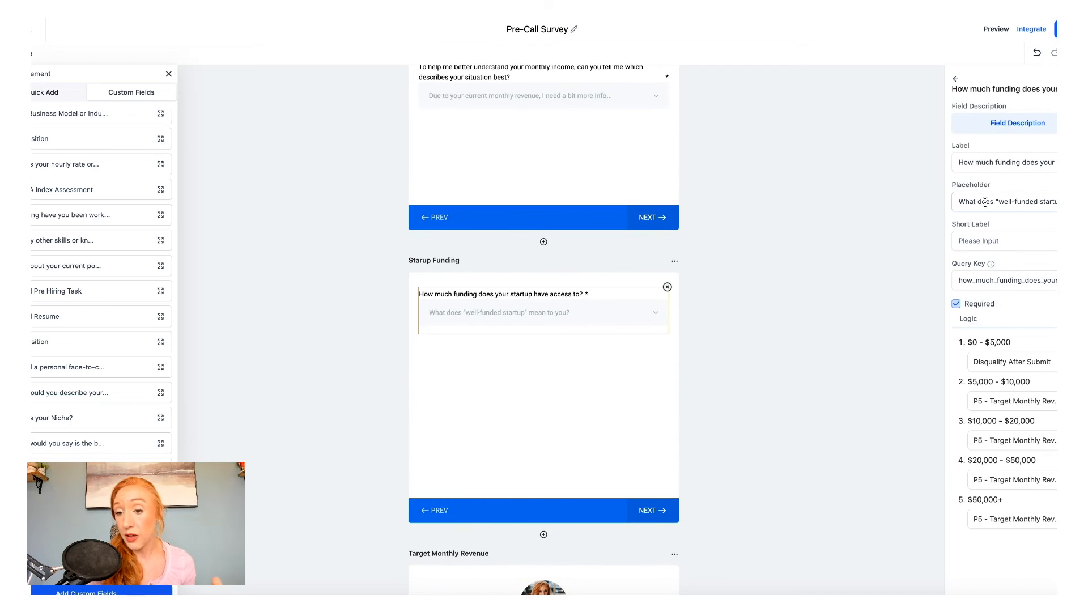
Step: Open the survey's style settings, switch the input style to Line and return it to Box
click(963, 80)
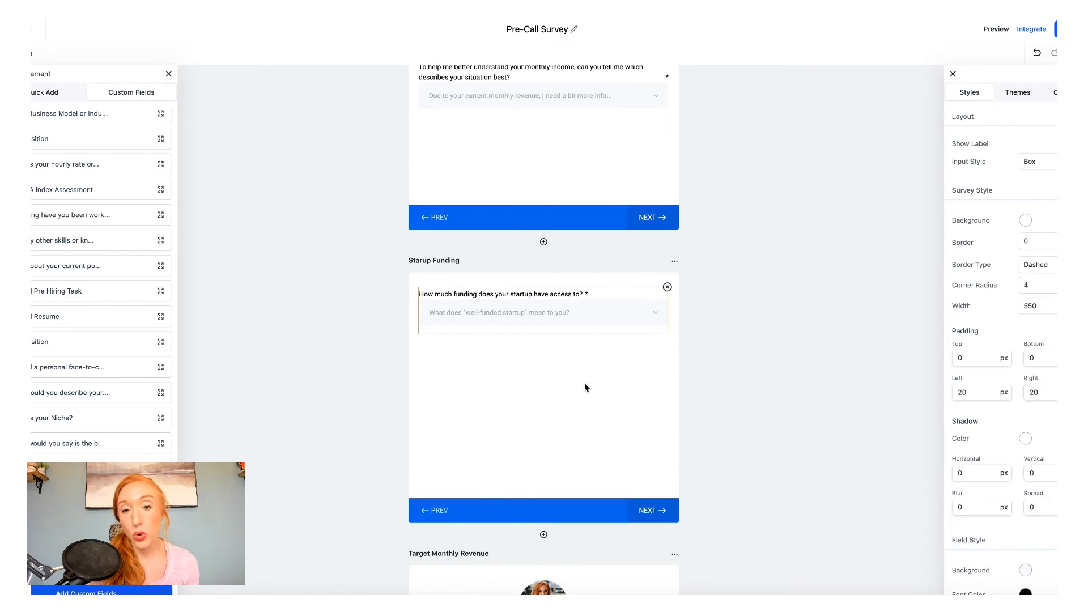
click(1030, 163)
click(1035, 198)
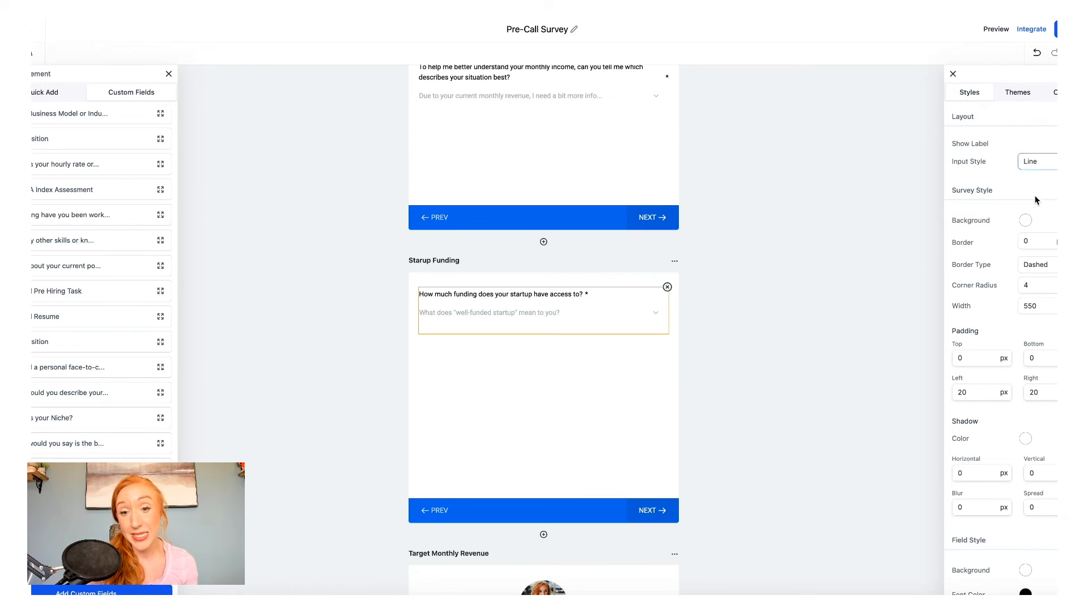
click(1032, 164)
click(1035, 185)
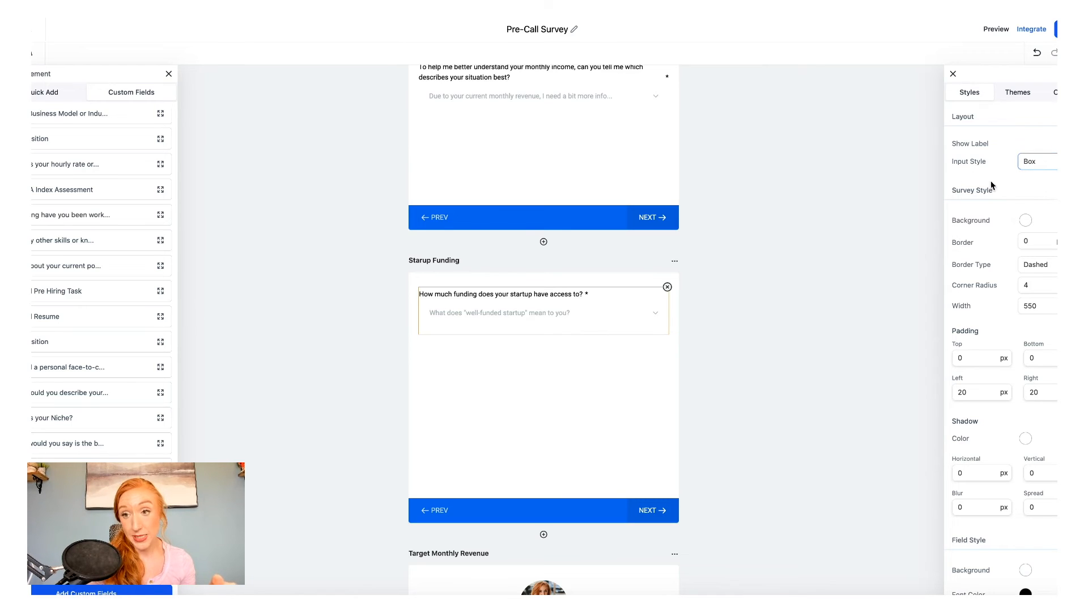
click(832, 217)
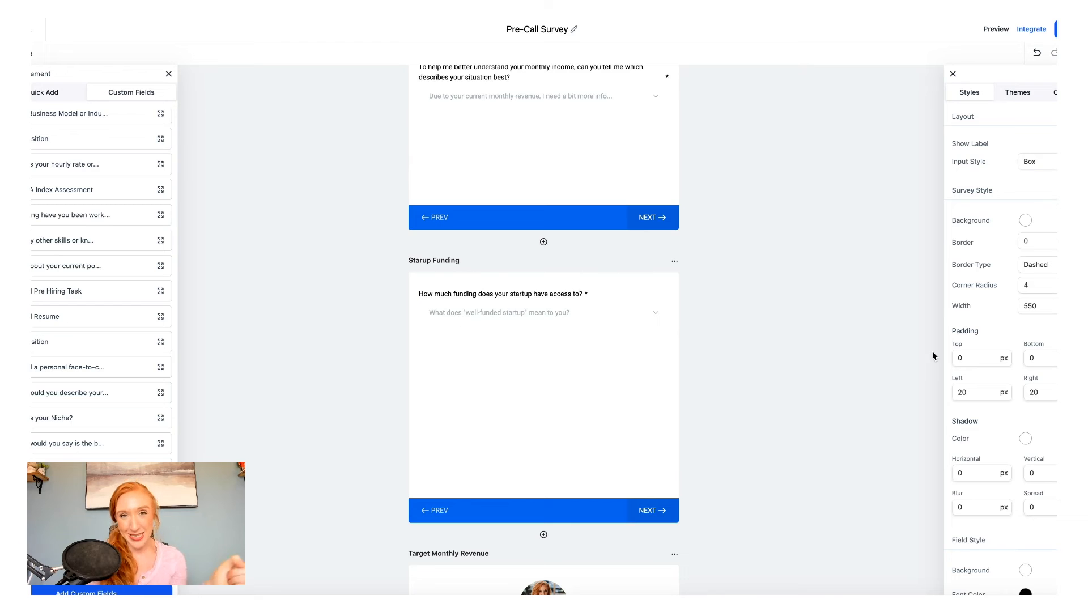
Step: Set the survey's label font size to 16 and its short label font size to 14
scroll(986, 210, down, 2)
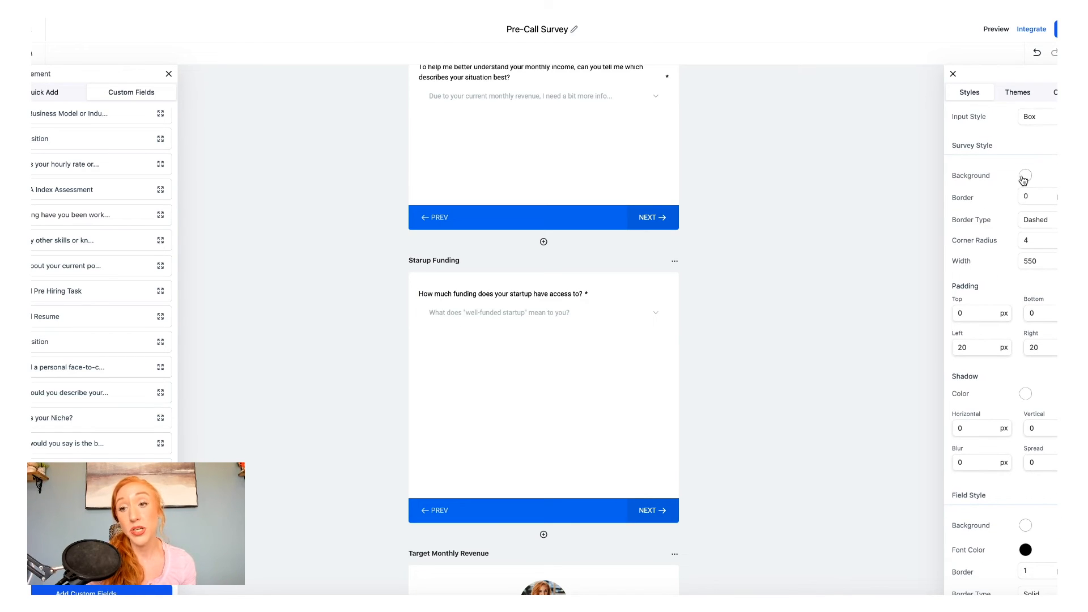
scroll(997, 170, down, 1)
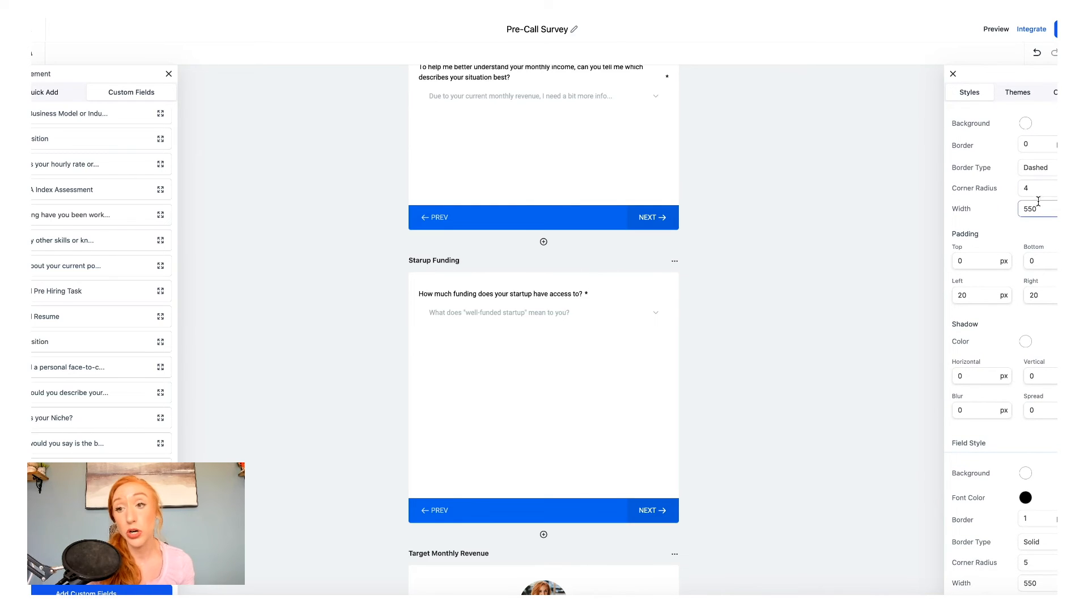
scroll(1025, 258, down, 1)
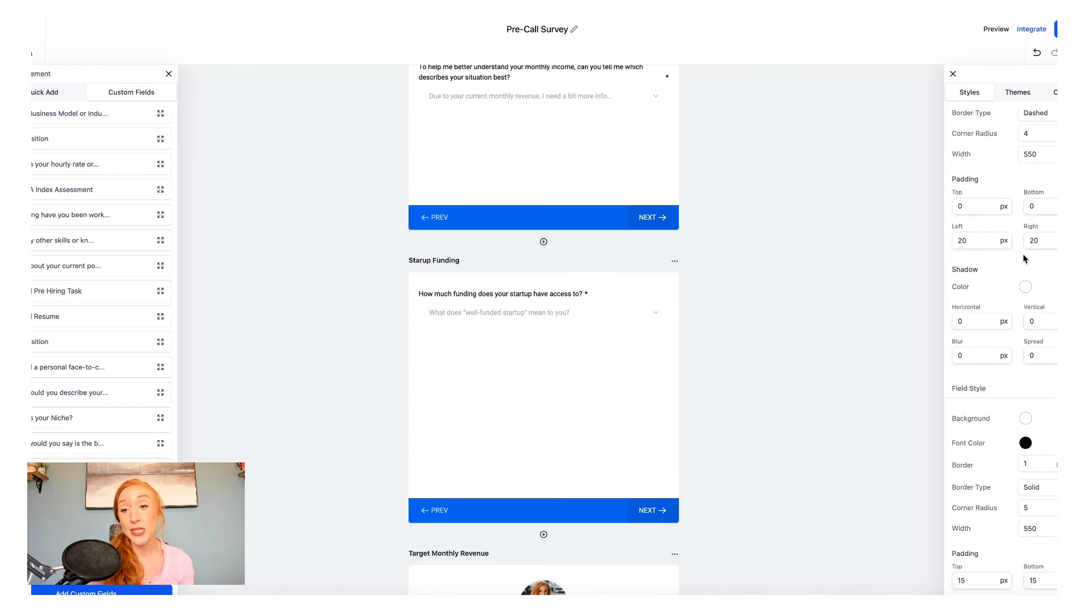
scroll(1026, 339, down, 4)
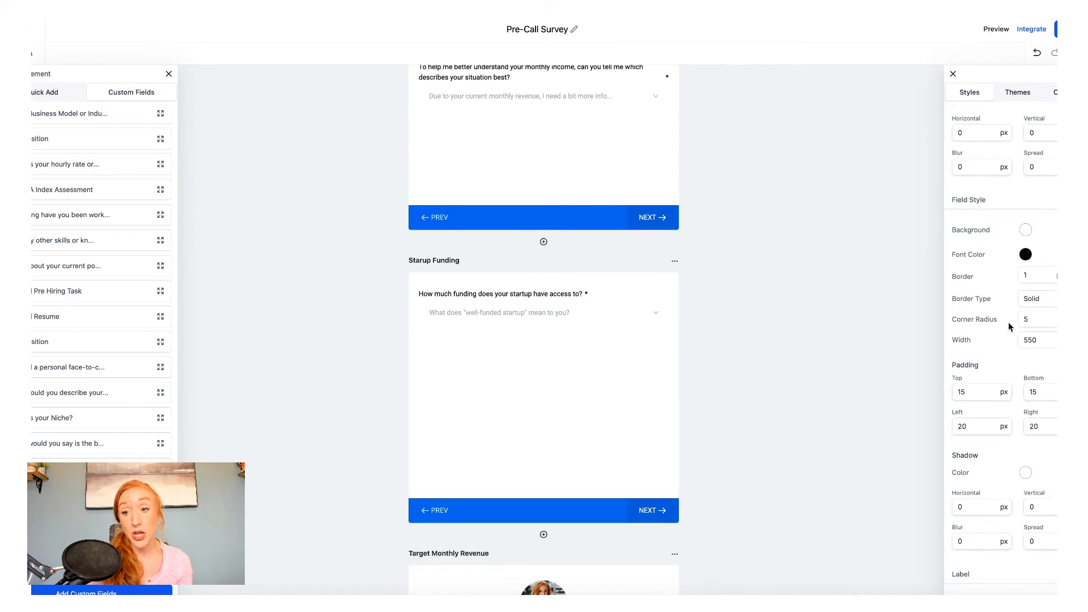
scroll(1006, 289, down, 2)
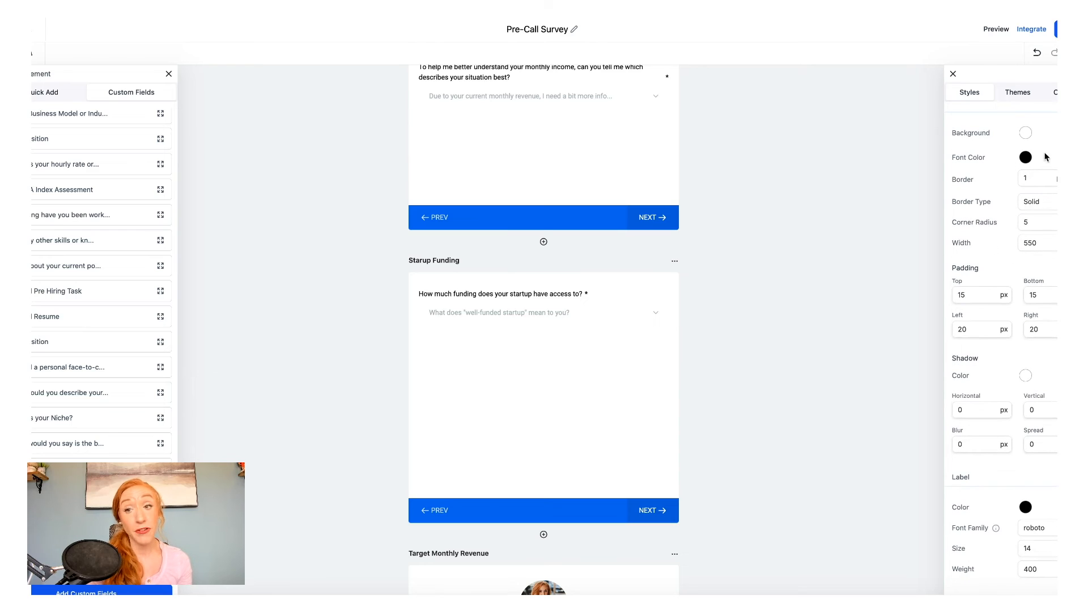
scroll(1004, 292, down, 1)
scroll(1004, 292, down, 2)
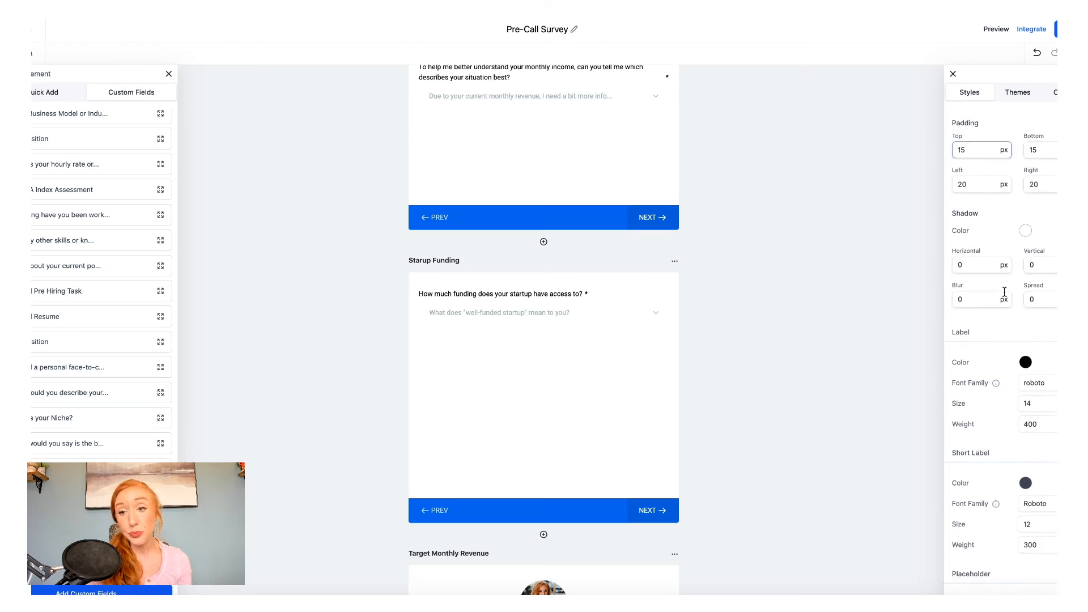
click(1034, 396)
double_click(1026, 397)
text(16)
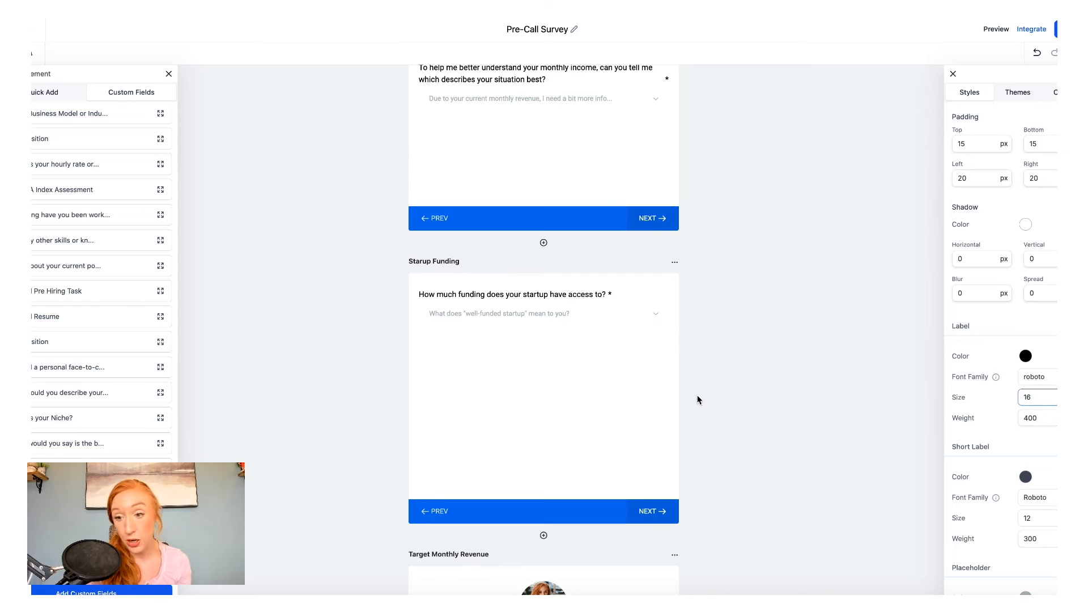
click(1036, 522)
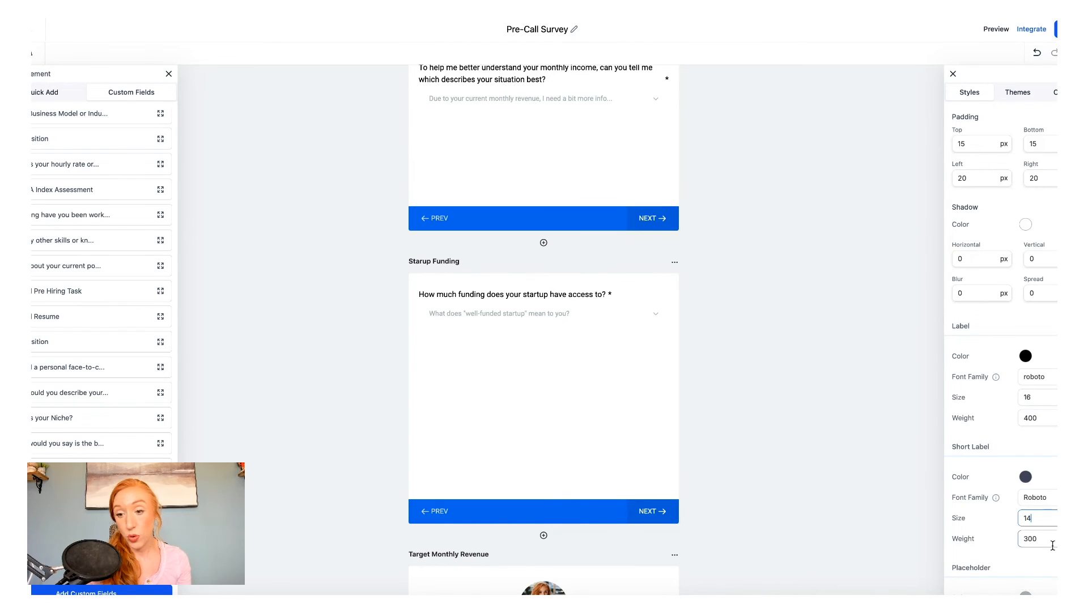
Step: Change the survey footer's previous button text to BACK
scroll(1050, 545, down, 4)
scroll(1050, 545, down, 3)
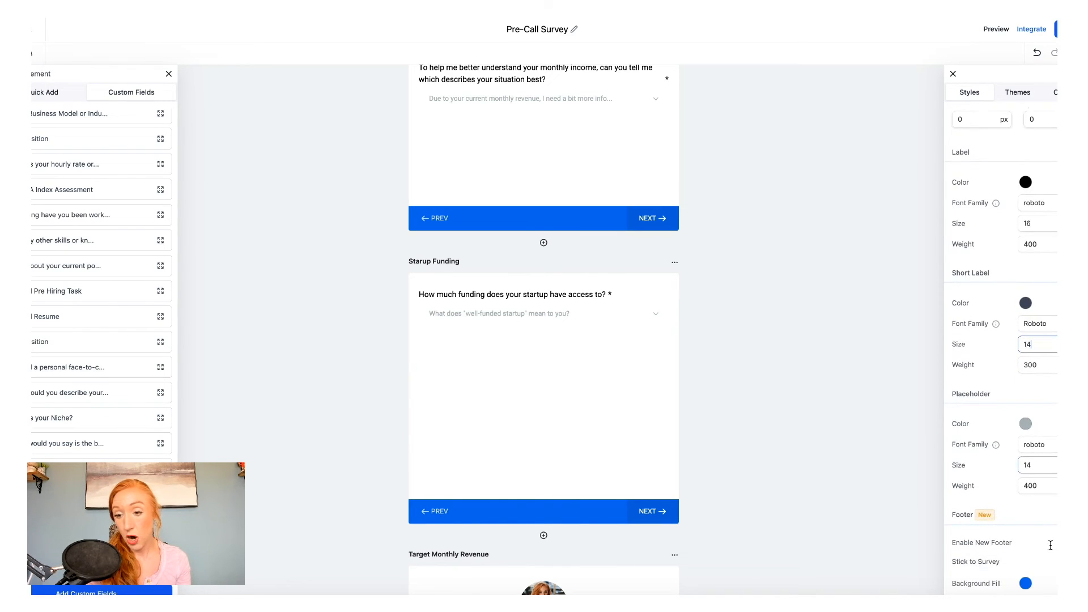
scroll(1051, 545, down, 6)
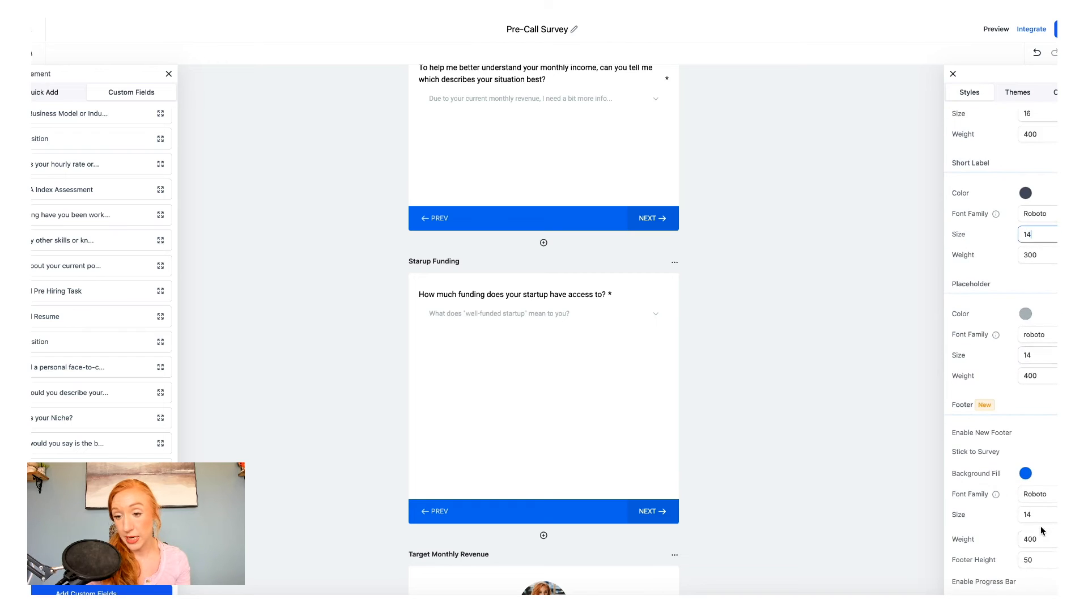
scroll(1040, 528, down, 11)
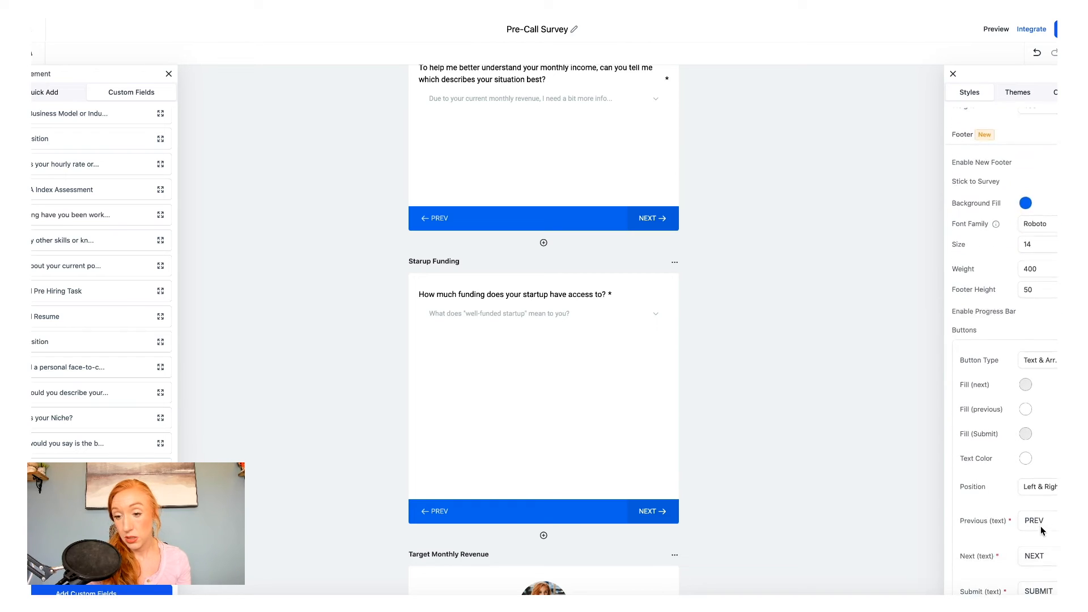
scroll(1040, 528, down, 3)
scroll(1040, 528, up, 2)
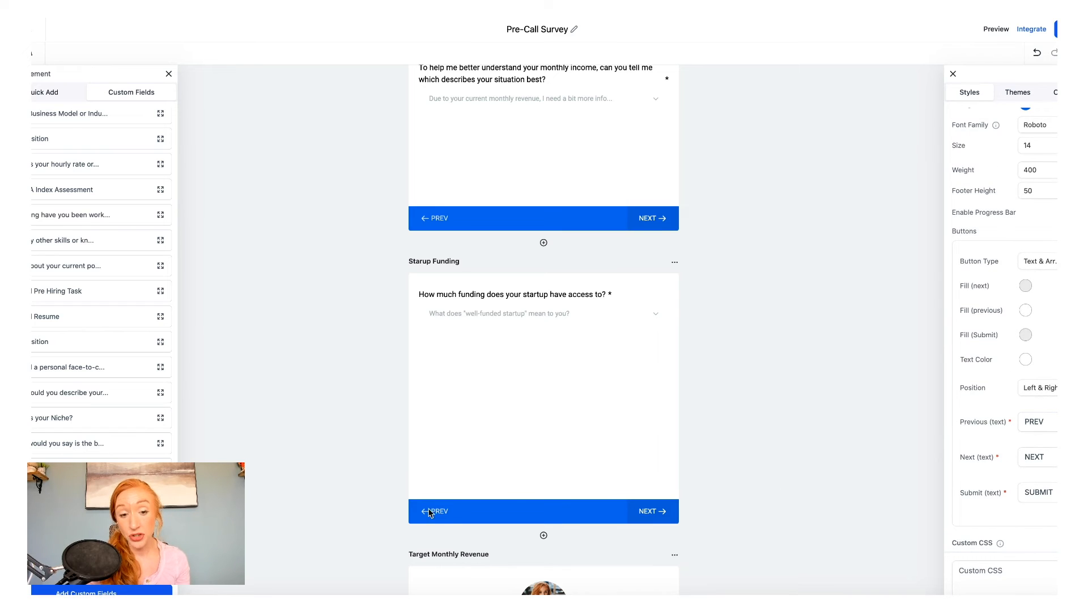
click(1048, 420)
double_click(1049, 420)
text(BACK)
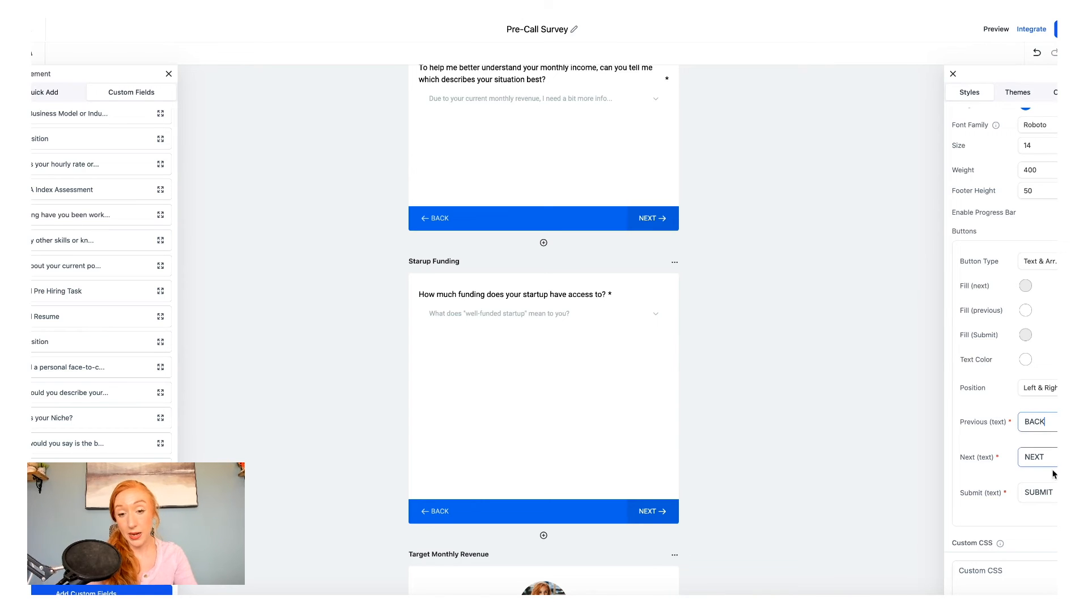
Step: Try SCHEDULE MY as the start of the submit button's text
click(1020, 454)
click(1037, 495)
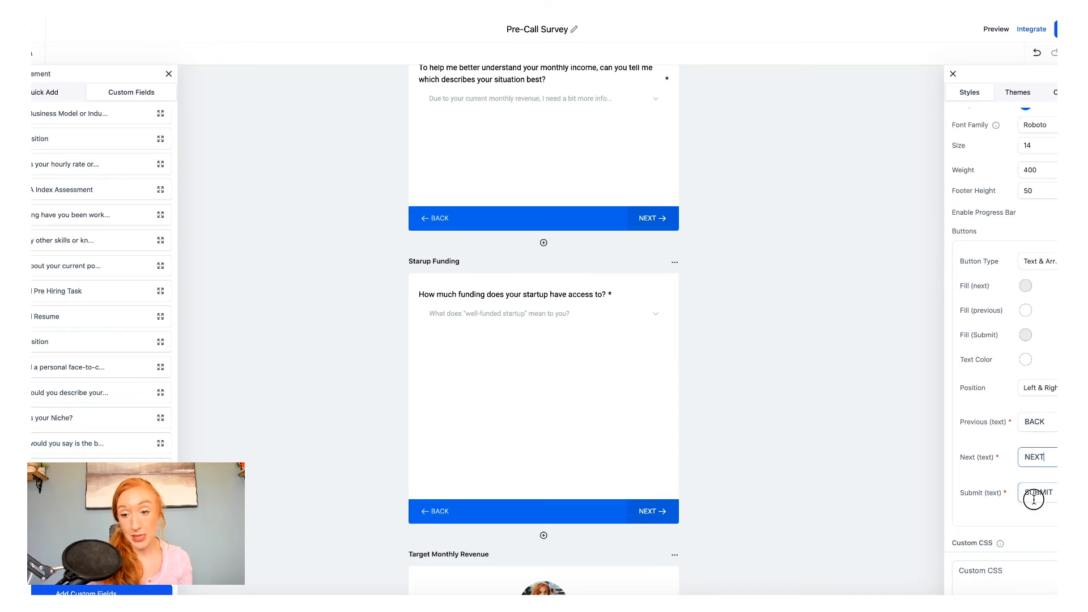
scroll(1037, 494, down, 2)
click(999, 435)
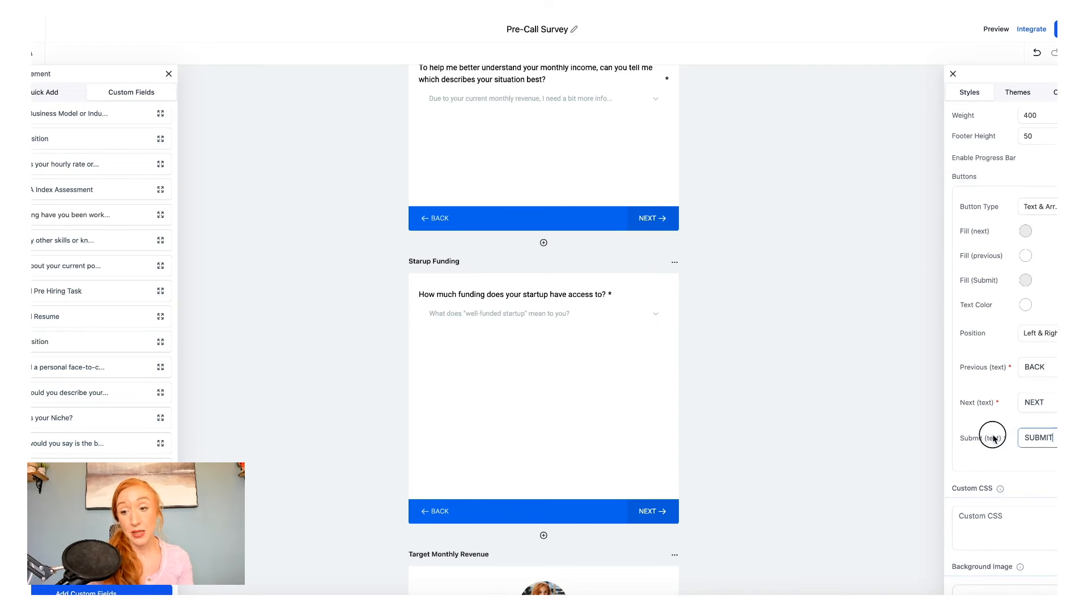
key(BackSpace)
key(BackSpace)
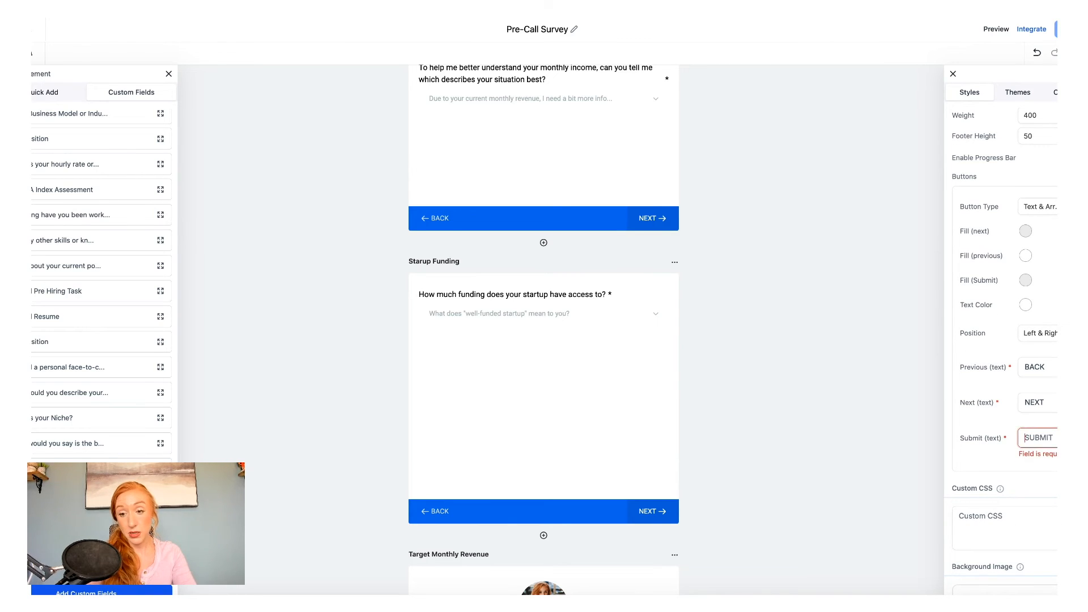
text(SCHEDULE MY)
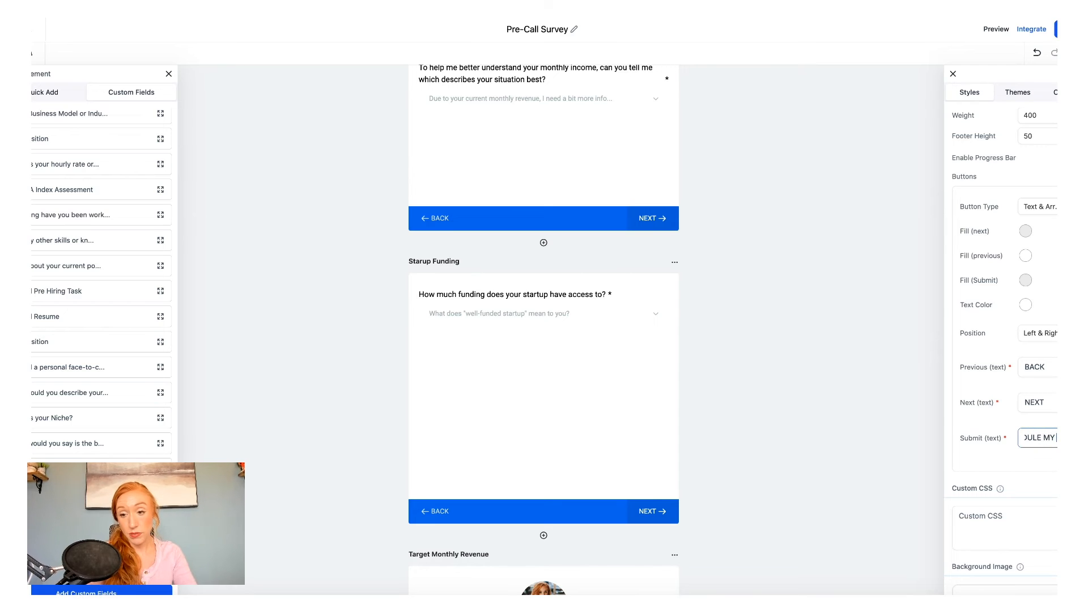
Step: Set the submit button's text to SELECT CALL TIME
key(ctrl+a)
text(SELECT ALL TIME)
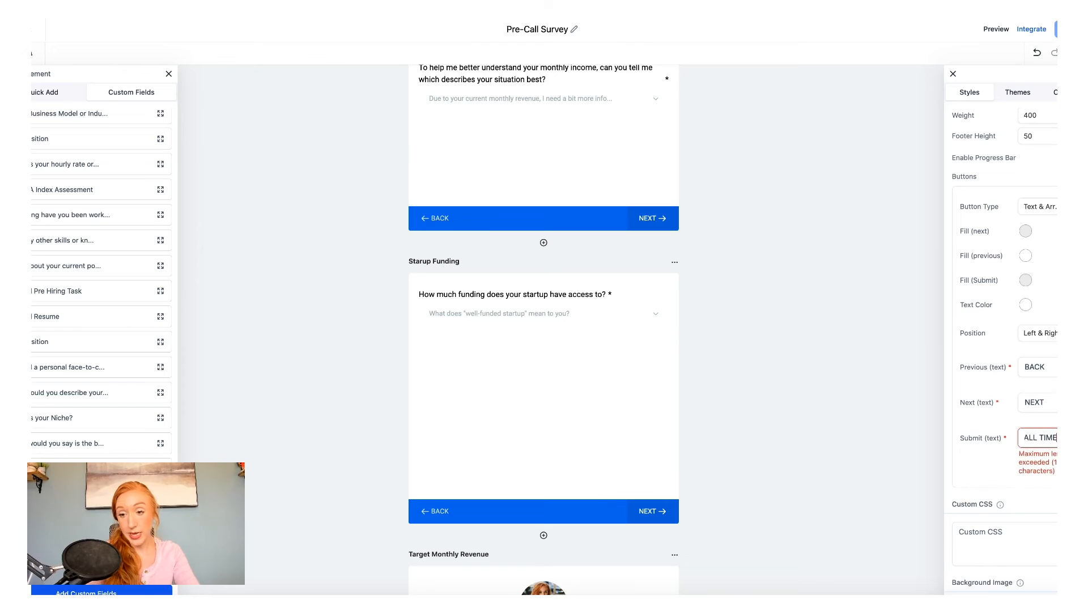
key(BackSpace)
key(BackSpace)
key(BackSpace)
key(BackSpace)
key(BackSpace)
key(BackSpace)
key(BackSpace)
key(BackSpace)
key(BackSpace)
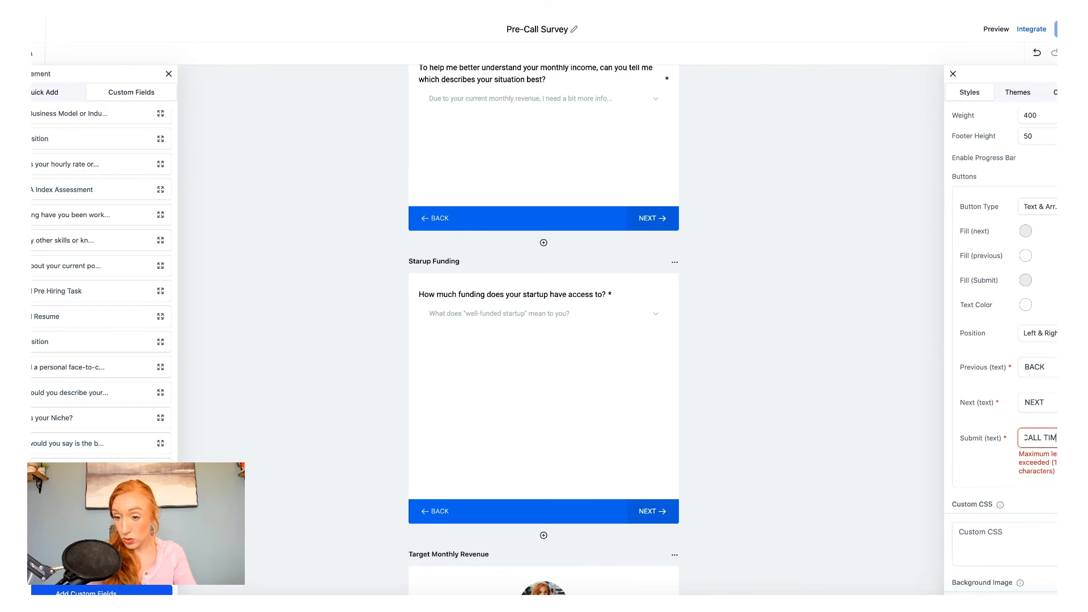
text(ALL TIME)
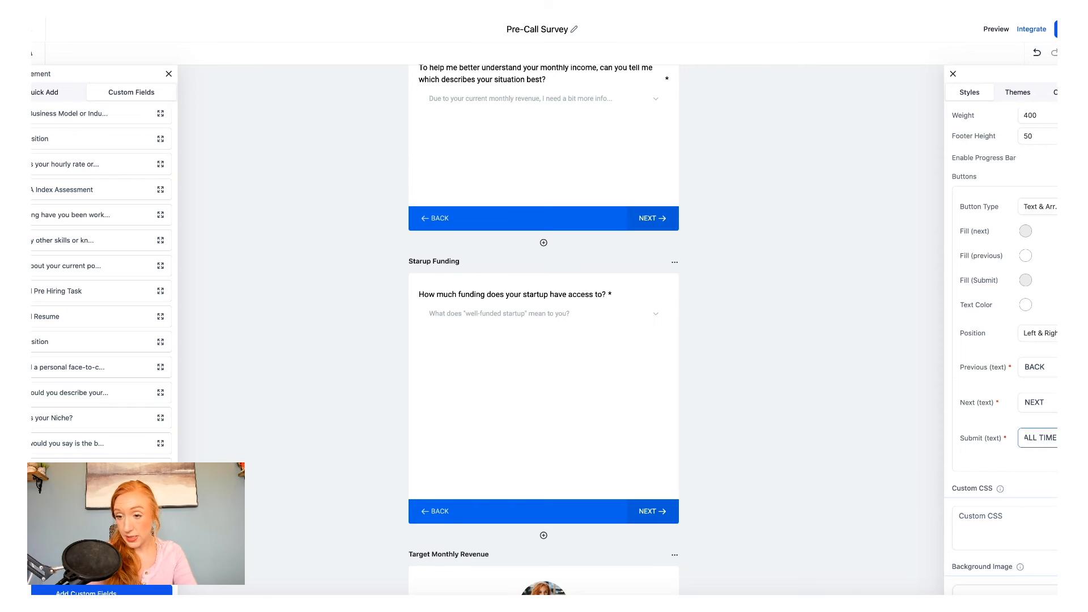
Step: Preview agency branding on the survey slides and switch it off again
scroll(1049, 455, down, 4)
scroll(1049, 455, down, 1)
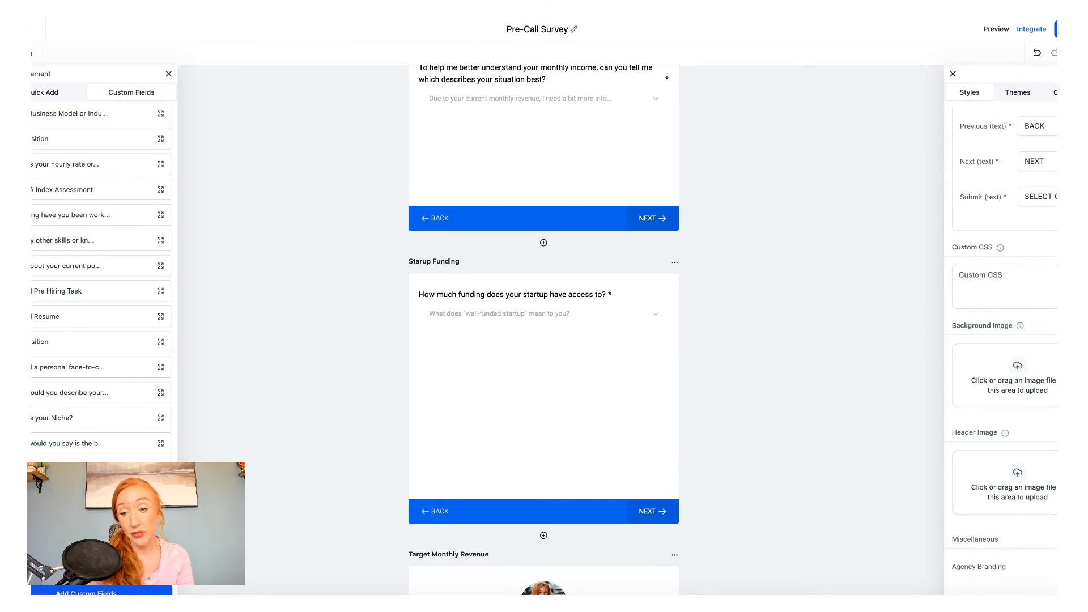
click(1070, 565)
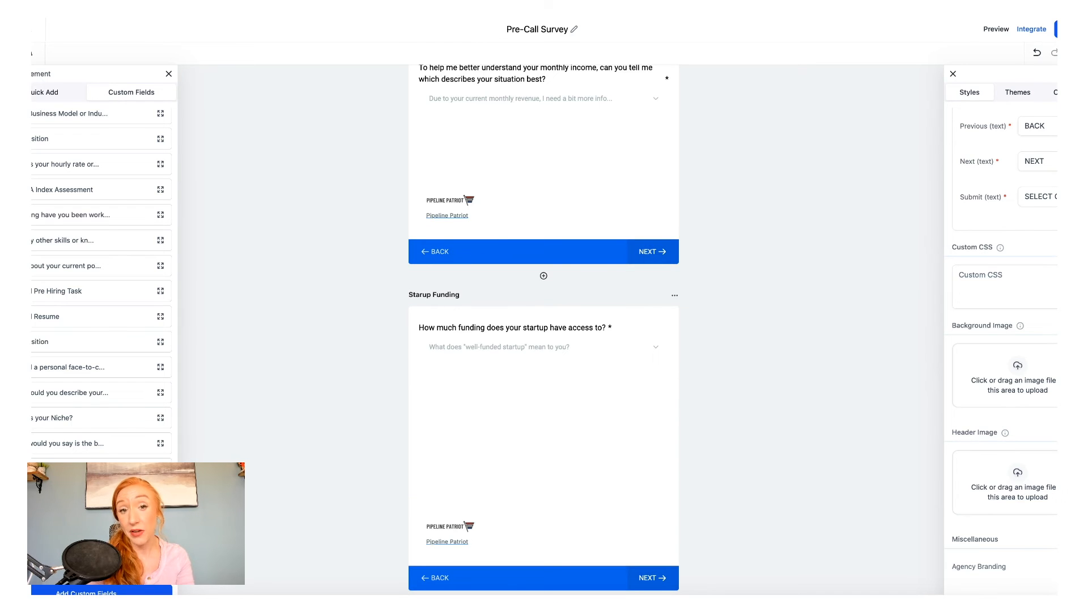
click(1070, 566)
Step: Review the slides from Starup Funding through Slide 7 to check the footer button texts
scroll(703, 549, down, 2)
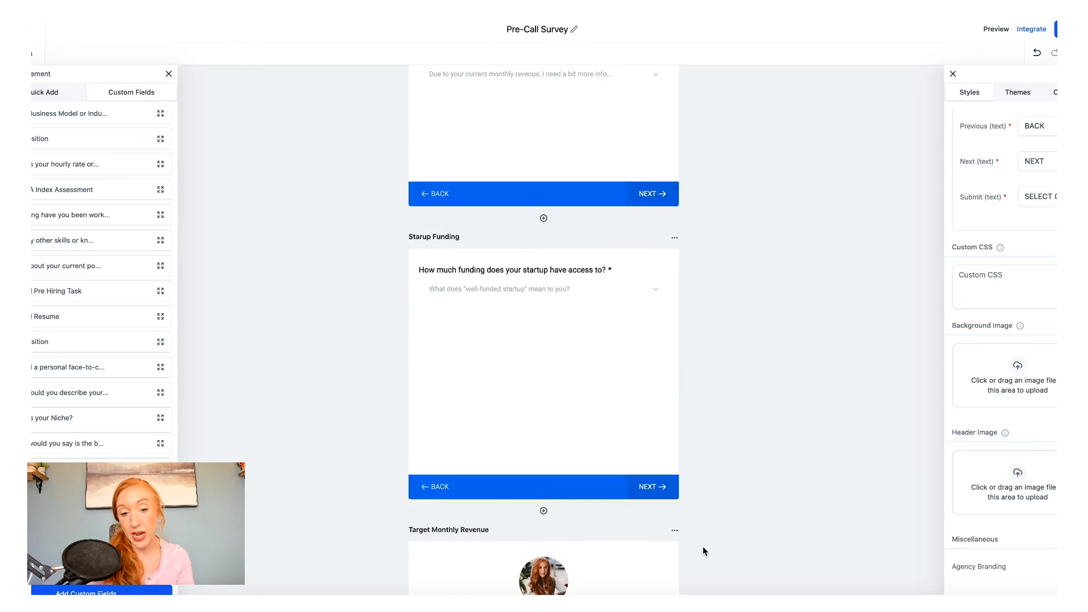
scroll(703, 547, down, 5)
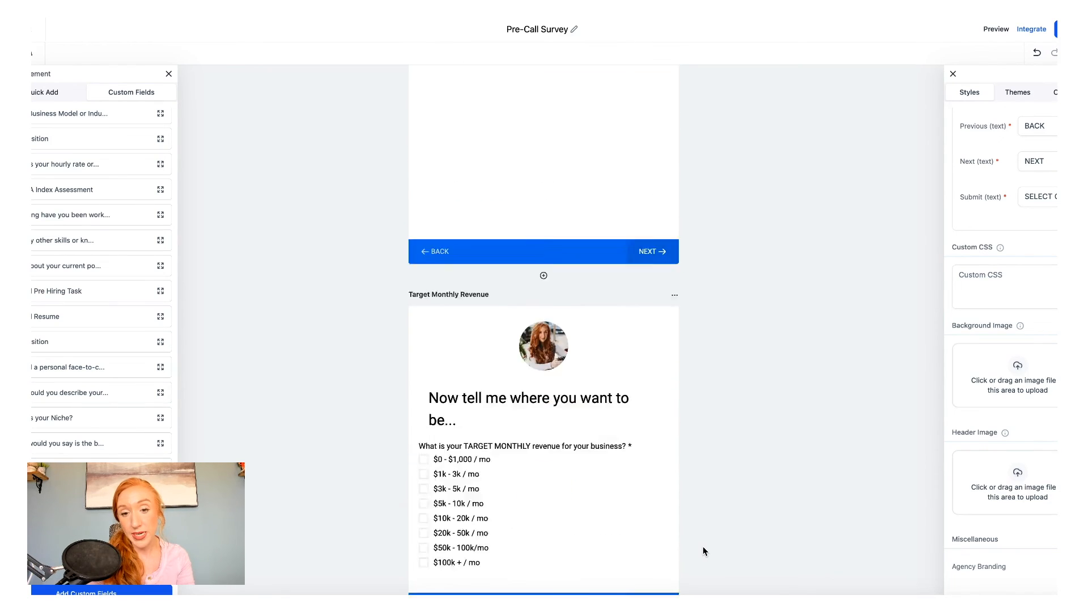
scroll(703, 550, down, 4)
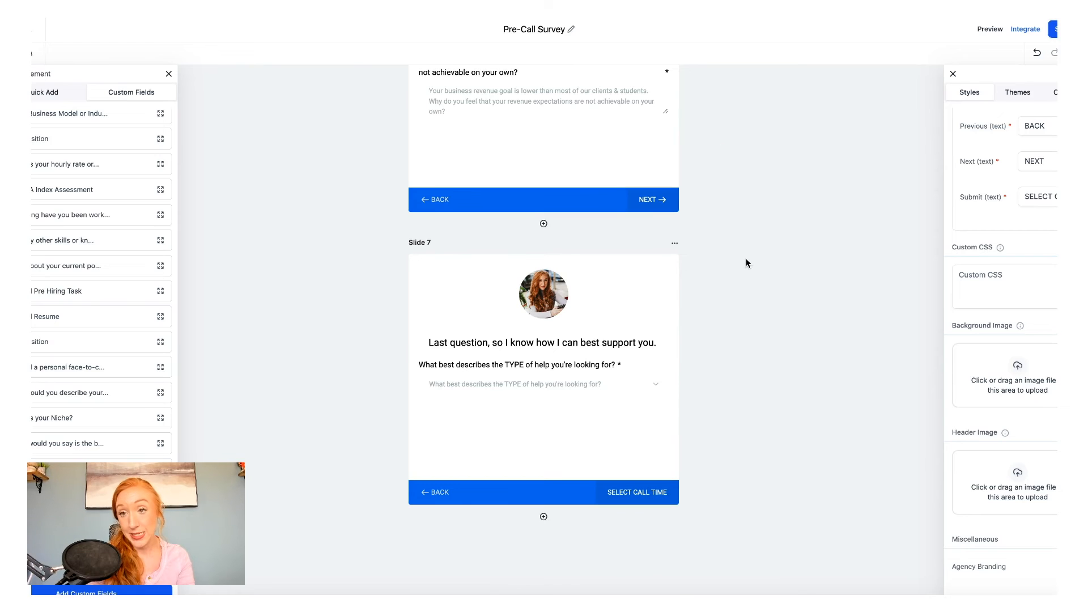
scroll(746, 263, up, 10)
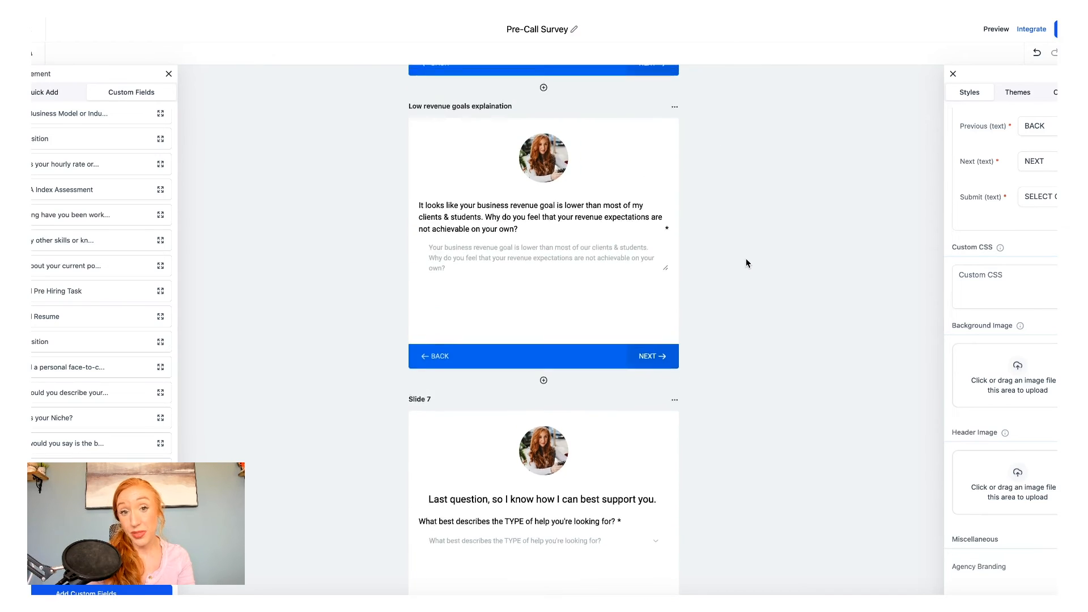
scroll(746, 263, up, 4)
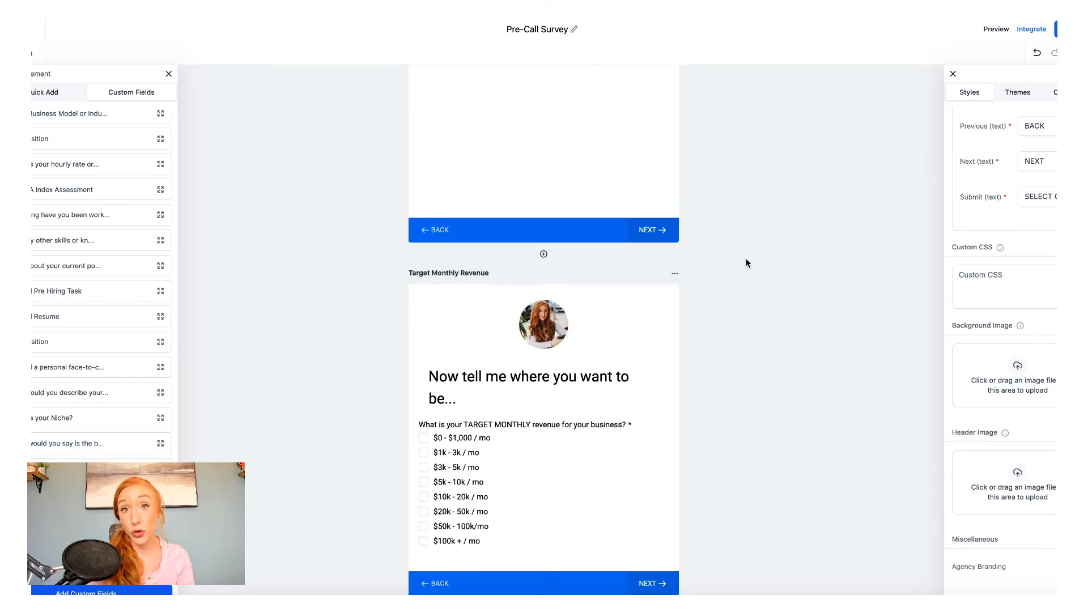
scroll(746, 263, up, 2)
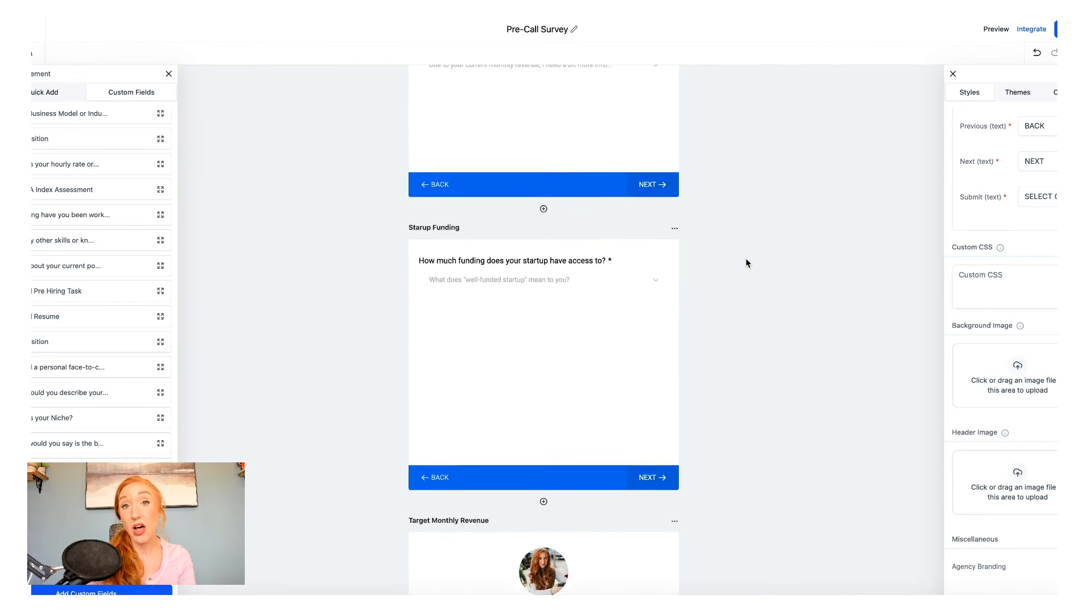
scroll(829, 166, up, 1)
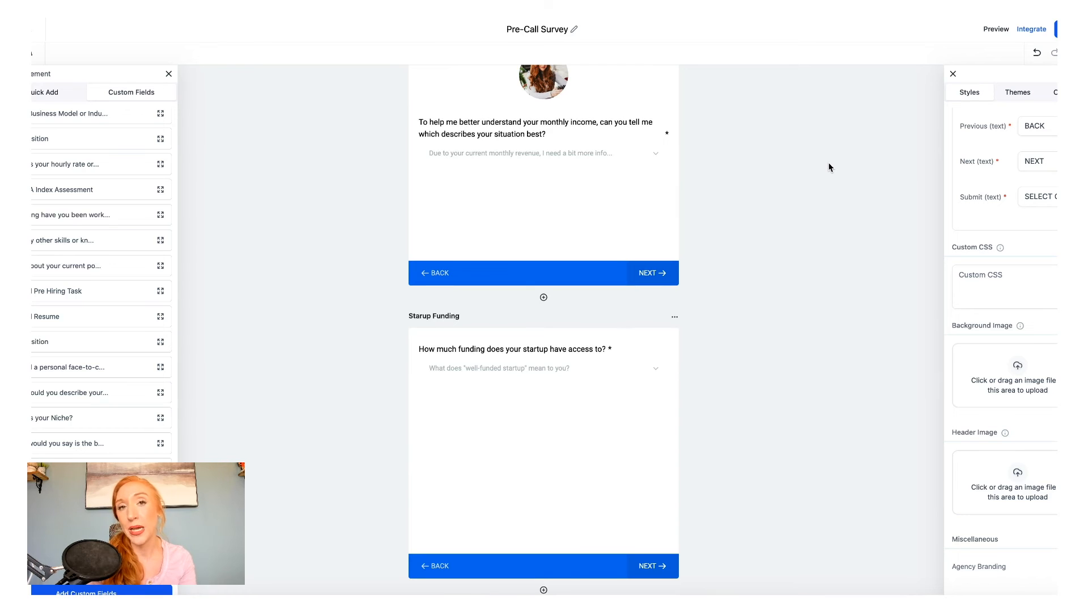
Step: Open the survey's theme gallery and examine the available themes
click(1016, 96)
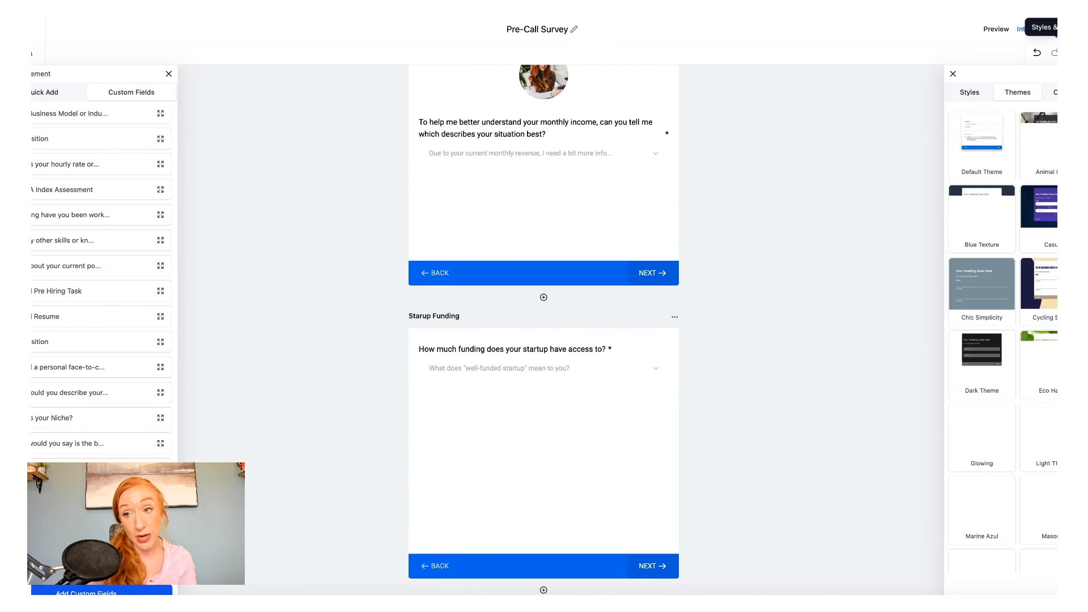
click(1055, 29)
click(1073, 52)
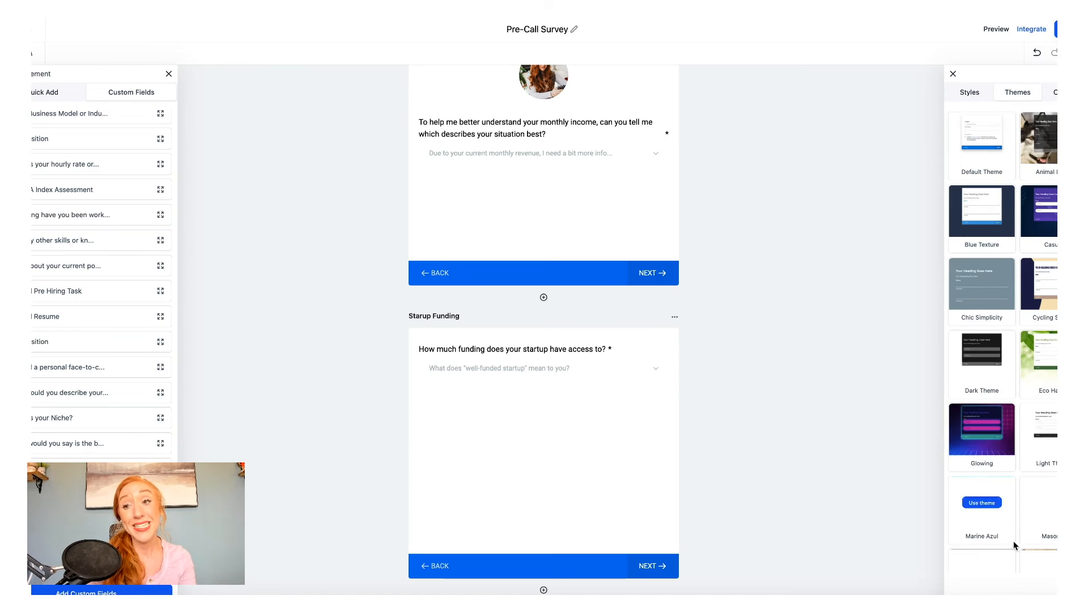
Step: Look through the remaining survey themes in the gallery, including those below Marine Azul
scroll(1011, 527, down, 3)
scroll(1011, 527, up, 3)
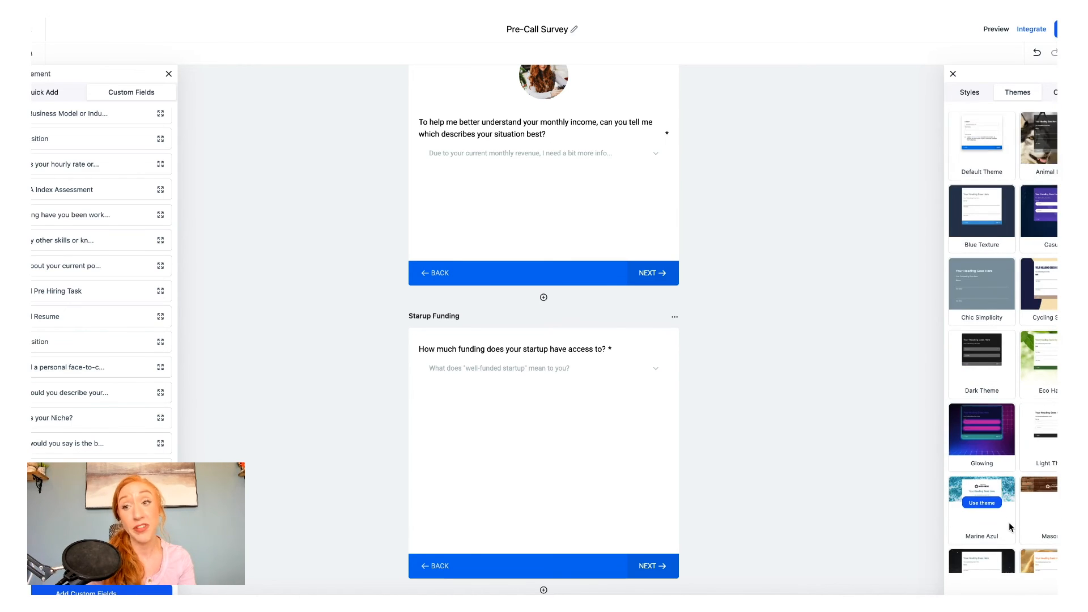
scroll(1010, 527, down, 5)
scroll(1011, 527, up, 5)
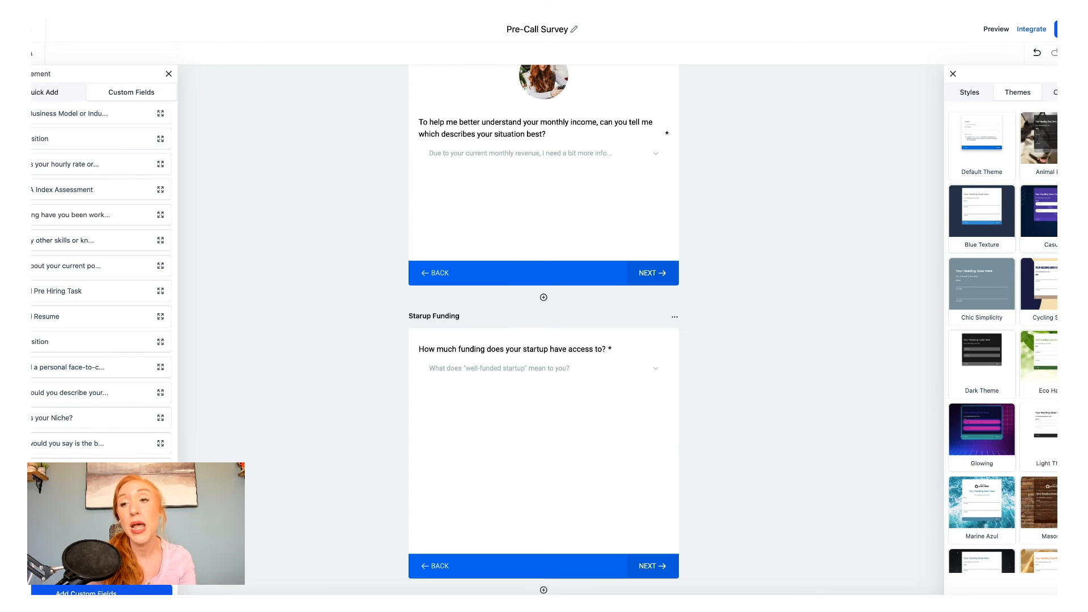
Step: Open the survey's options and check the survey name and the available On Submit actions
click(1057, 92)
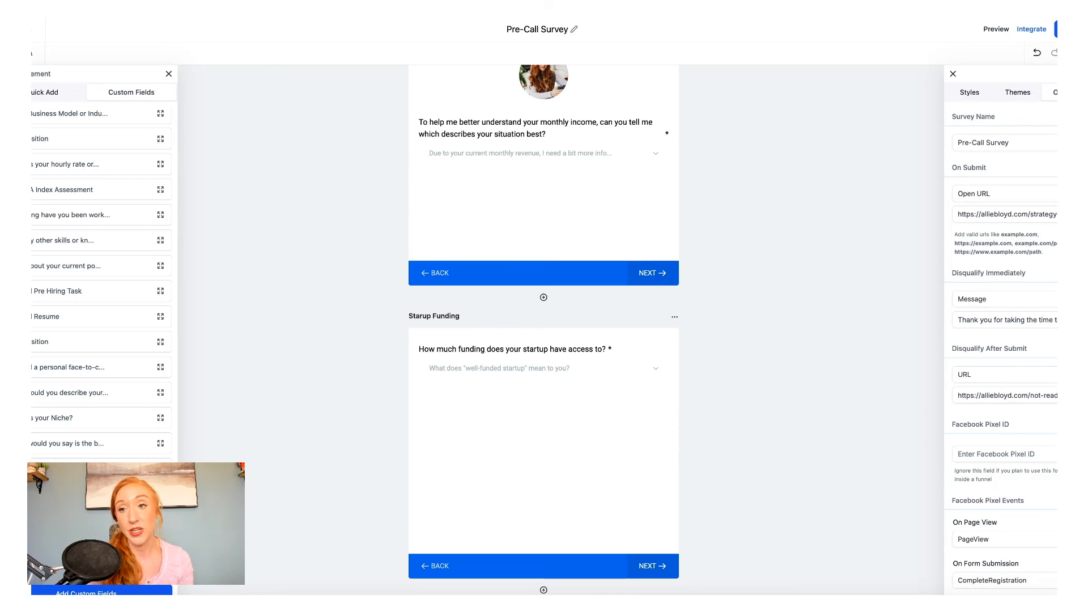
drag(1014, 143, 951, 143)
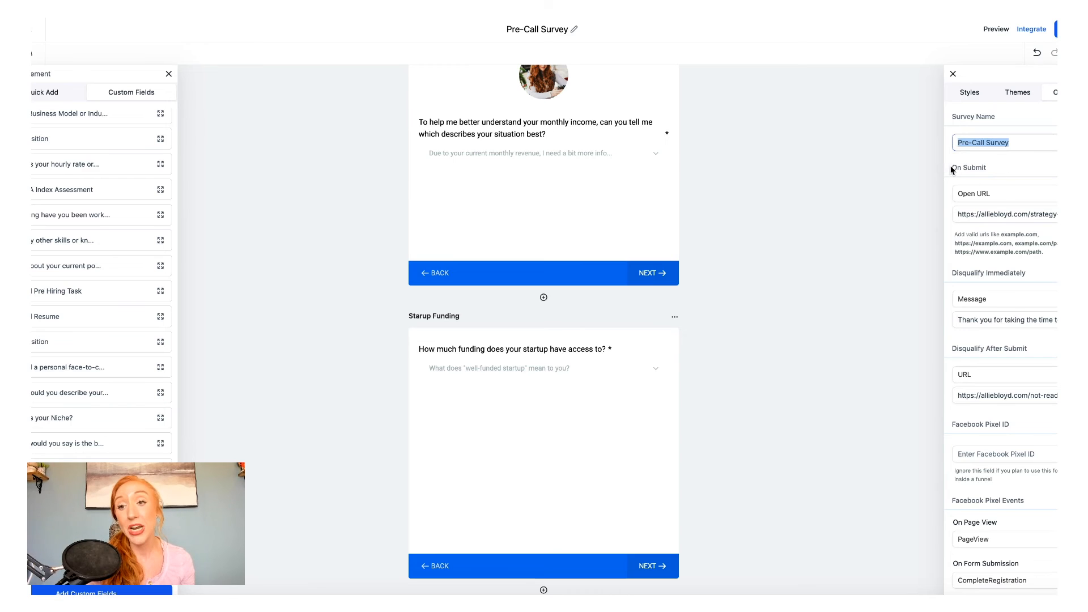
click(966, 201)
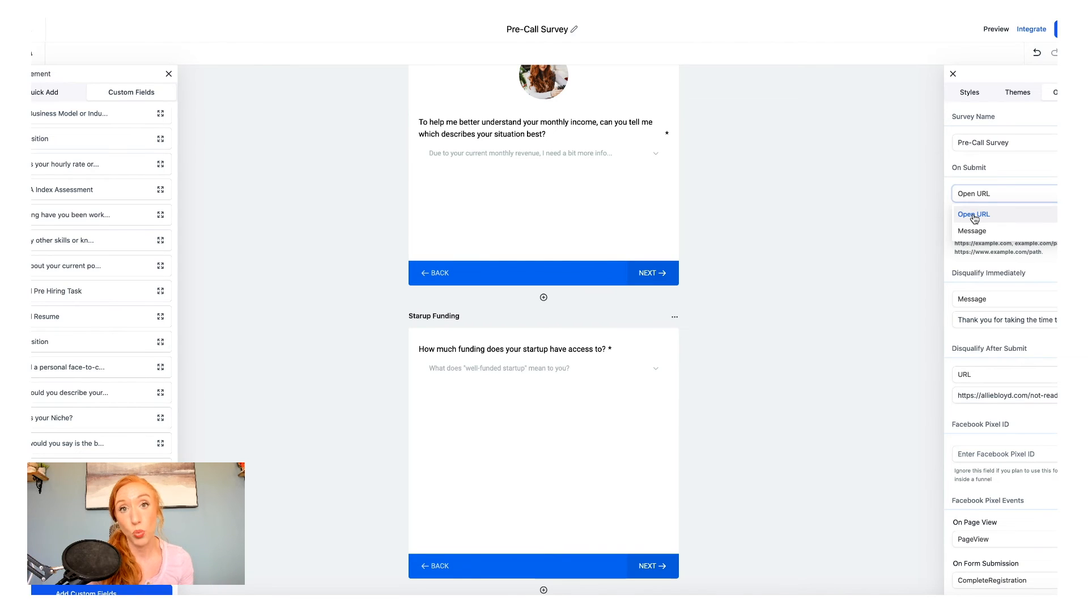
click(1018, 169)
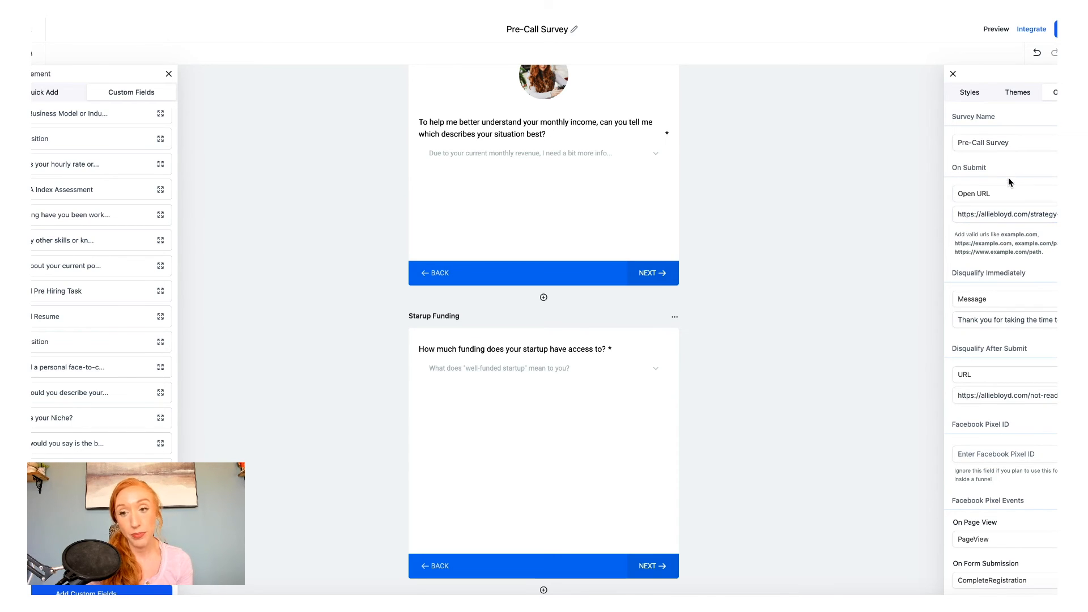
Step: Examine the Disqualify Immediately and Disqualify After Submit settings in the survey options
scroll(993, 250, down, 1)
scroll(992, 251, down, 5)
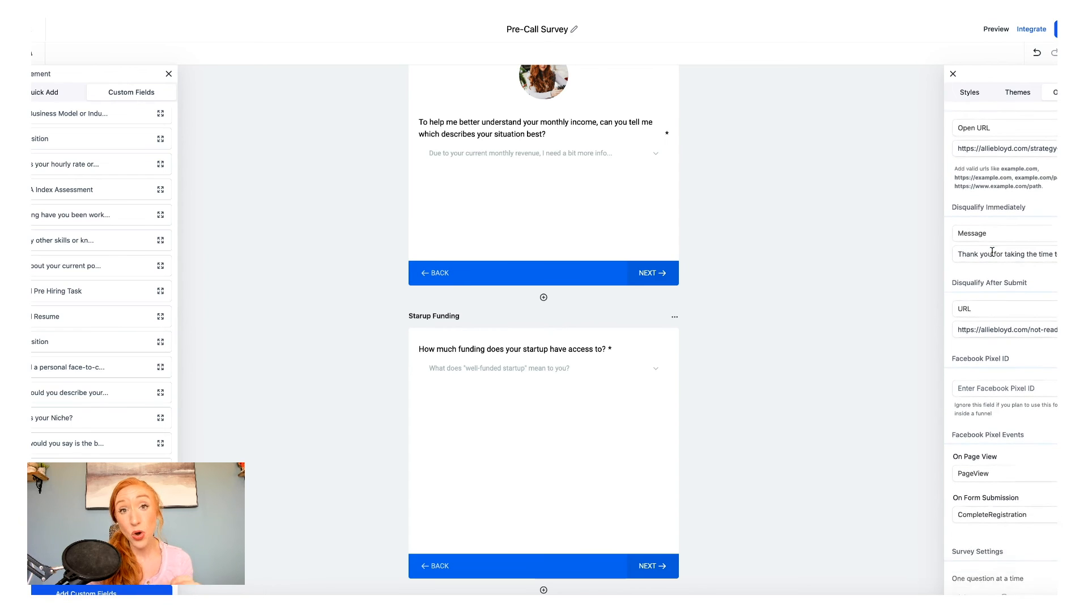
scroll(992, 252, down, 1)
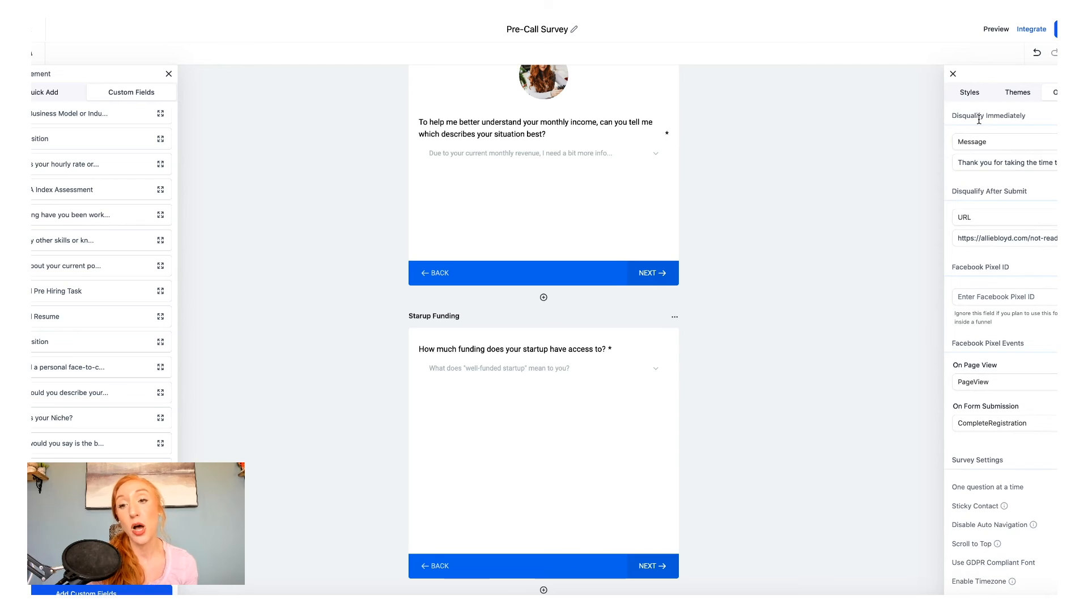
drag(951, 115, 1039, 123)
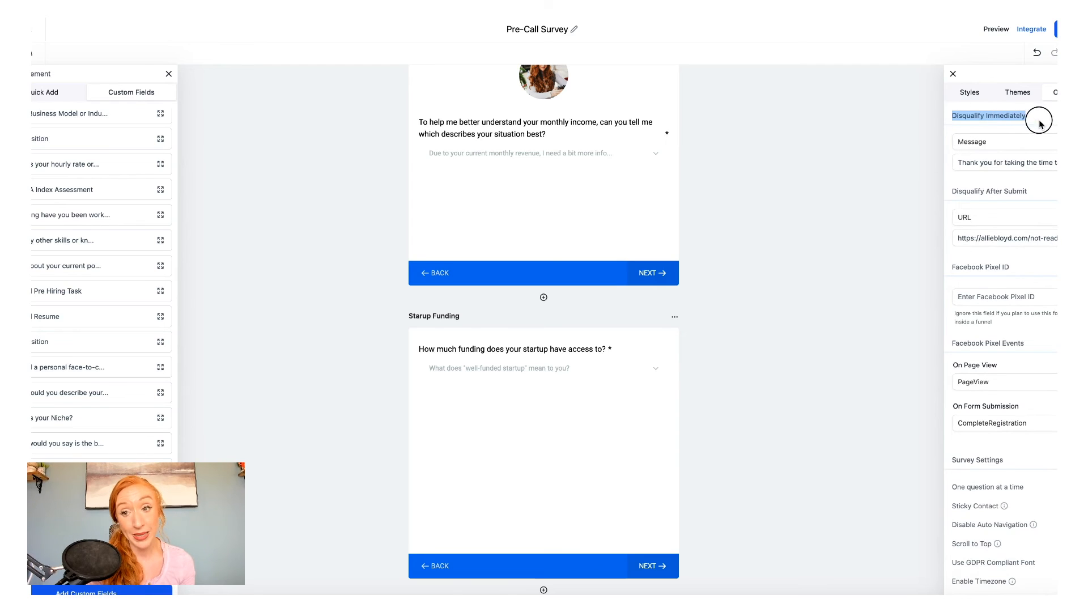
drag(949, 191, 1045, 194)
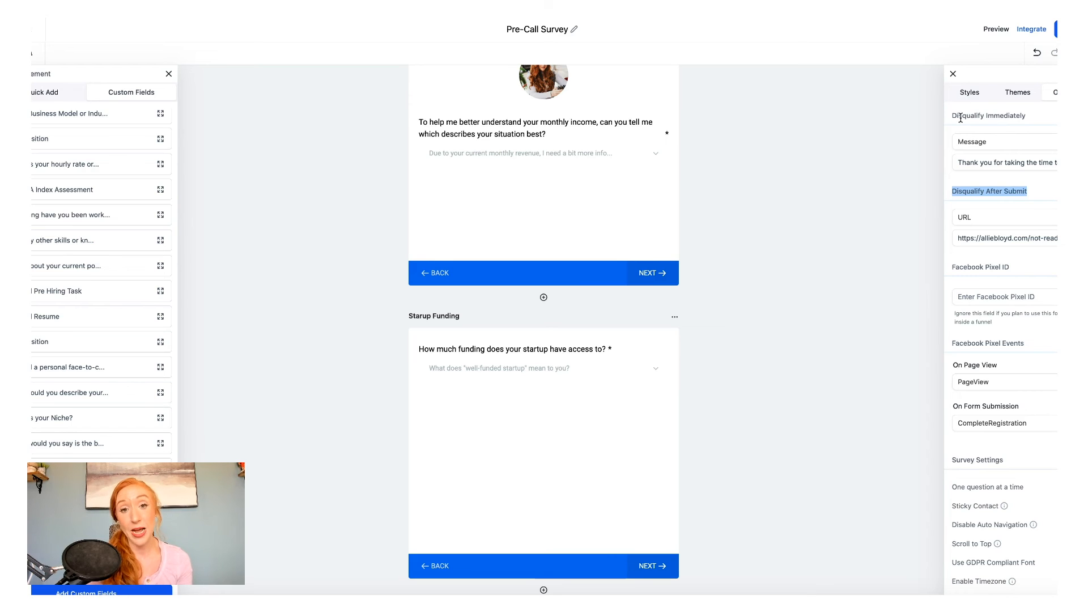
Step: Inspect the disqualification choices in the first answer's logic on the monthly income situation question
click(588, 163)
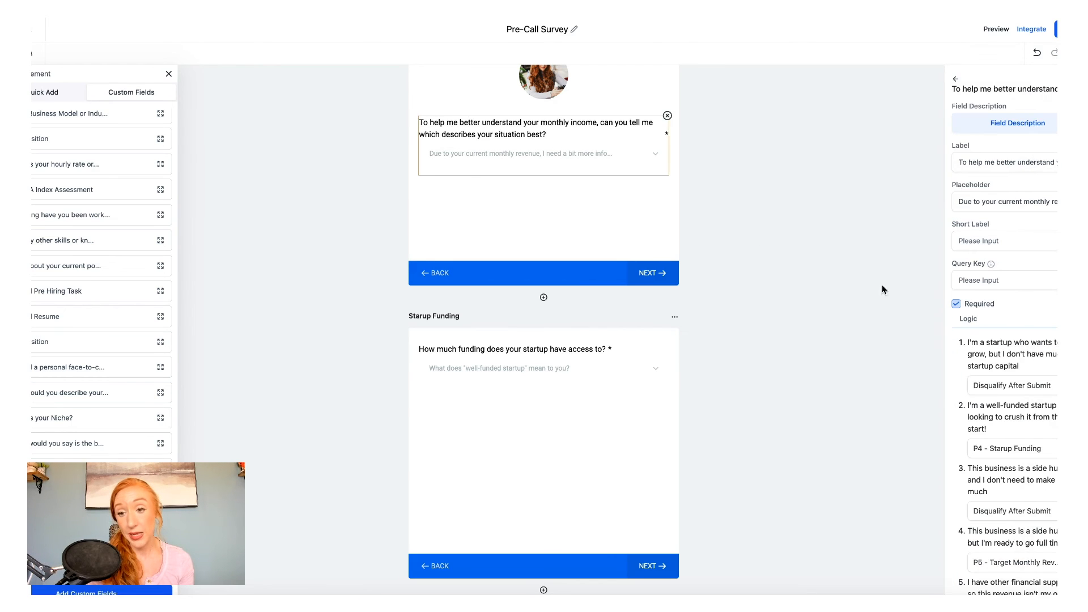
click(989, 391)
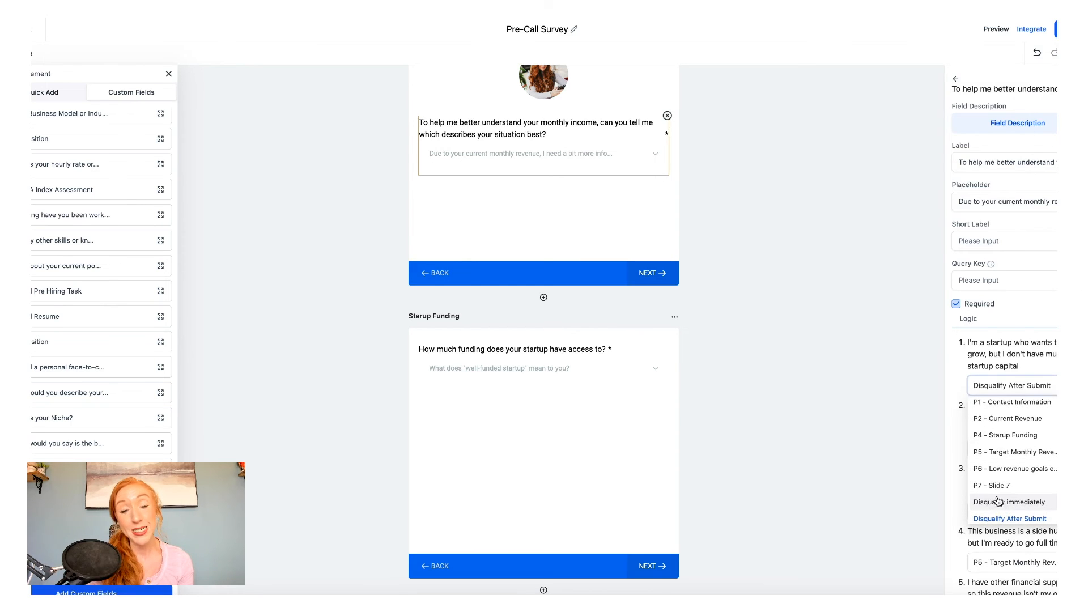
click(1038, 436)
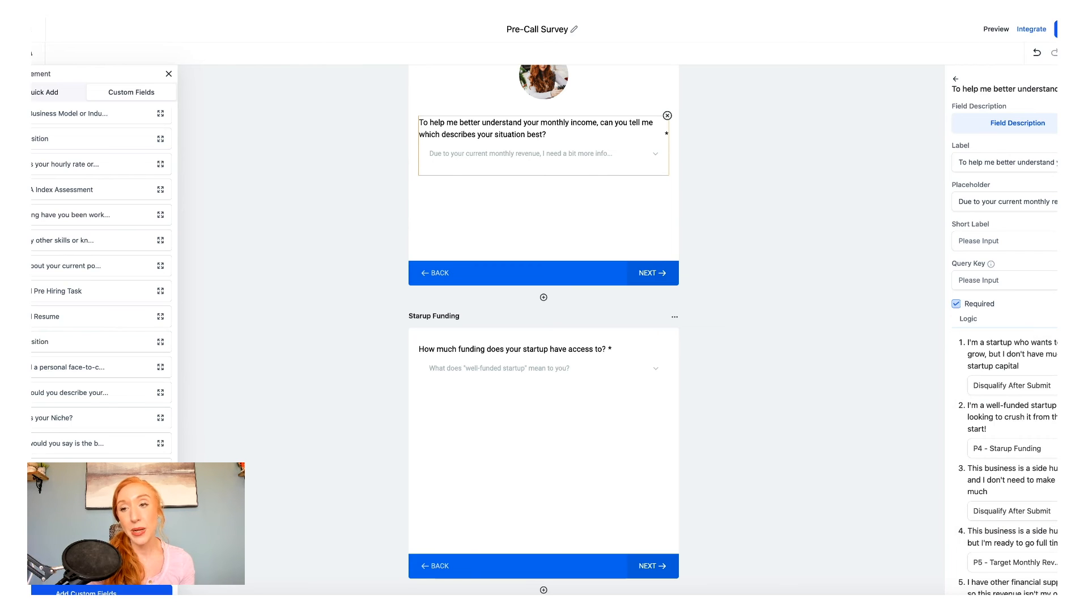
Step: Return to the survey options and check which actions are available for Disqualify After Submit
click(1055, 28)
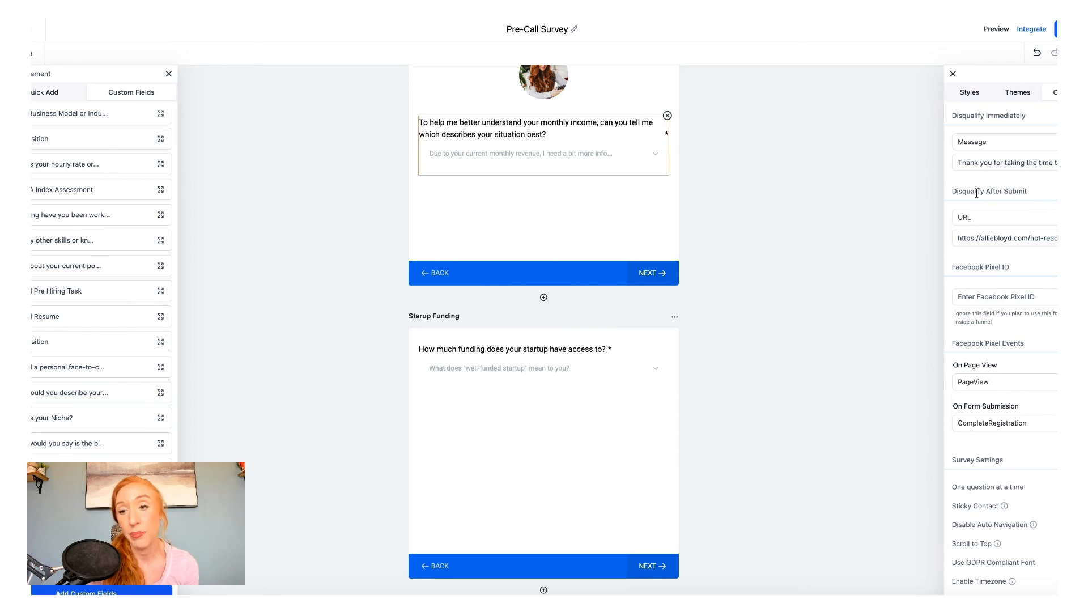
drag(950, 191, 1031, 194)
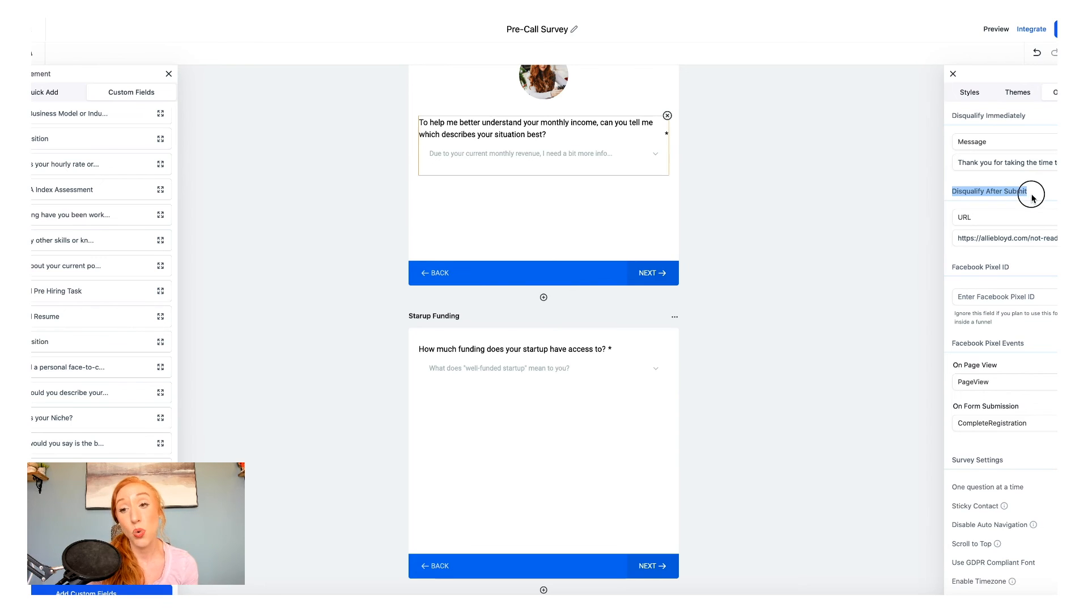
click(990, 217)
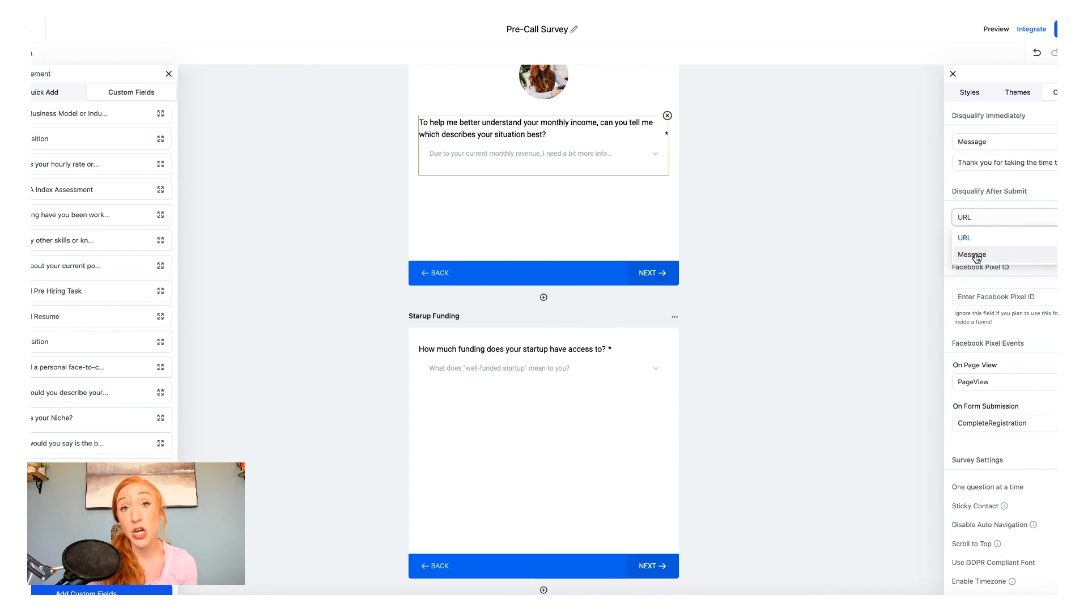
click(1020, 185)
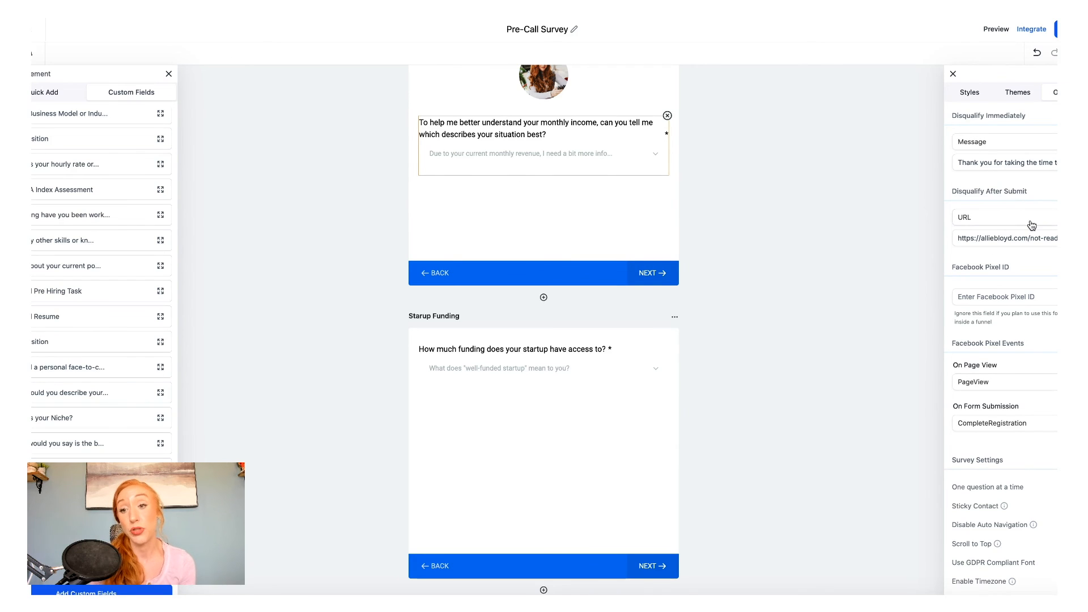
Step: Examine the Facebook Pixel ID field, the pixel events and the remaining survey settings
scroll(1031, 224, down, 1)
scroll(1032, 225, down, 1)
click(996, 210)
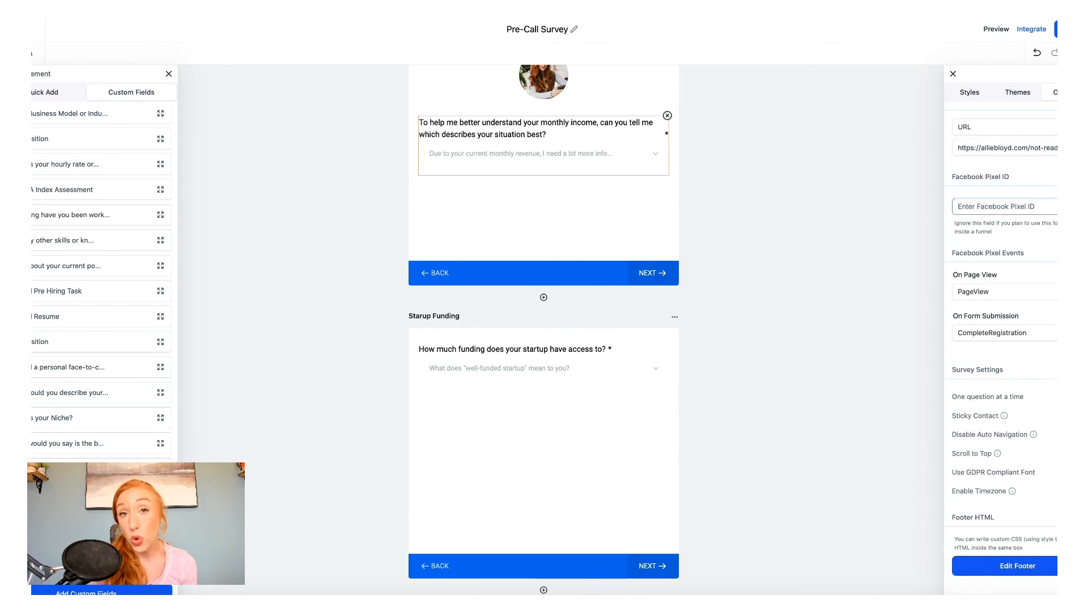
scroll(544, 170, down, 15)
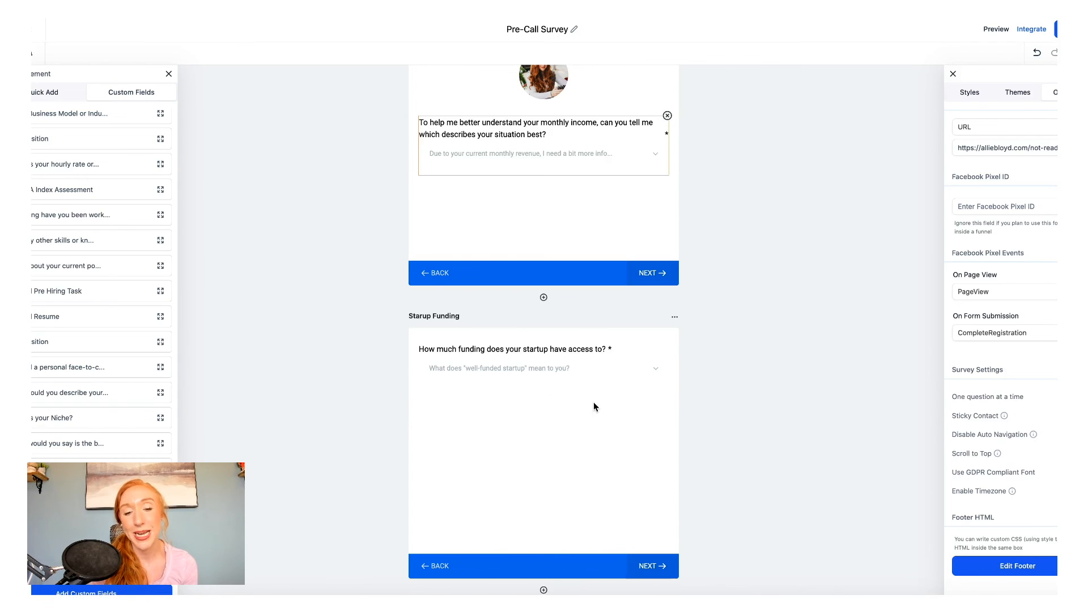
Step: Review the Contact Information and Current Revenue slides alongside the survey's Scroll to Top setting
scroll(594, 403, up, 5)
scroll(558, 405, up, 10)
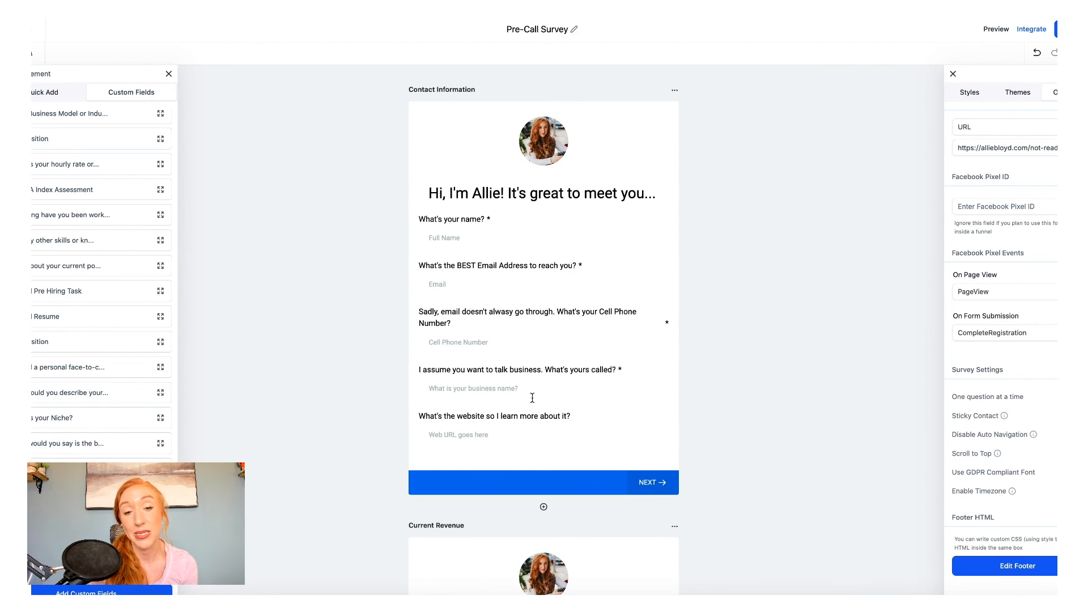
scroll(717, 388, down, 6)
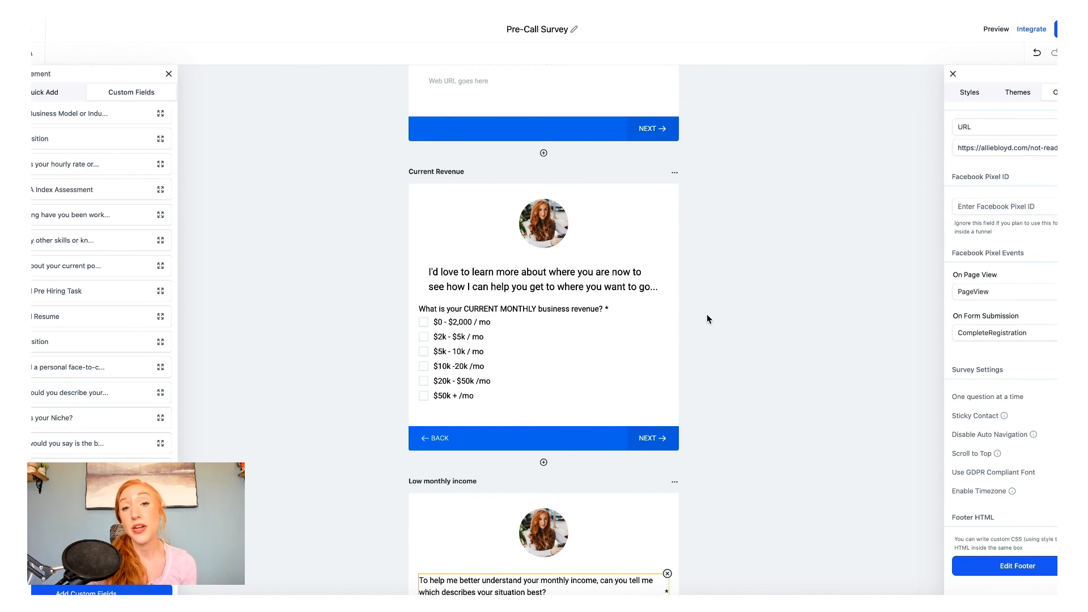
scroll(706, 315, up, 6)
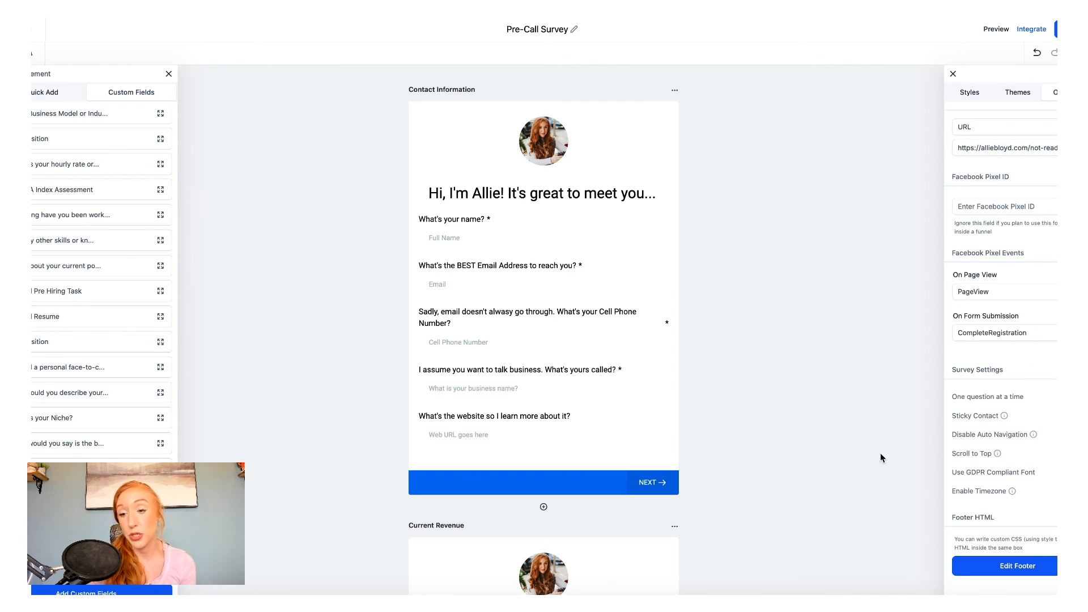
mouse_move(997, 454)
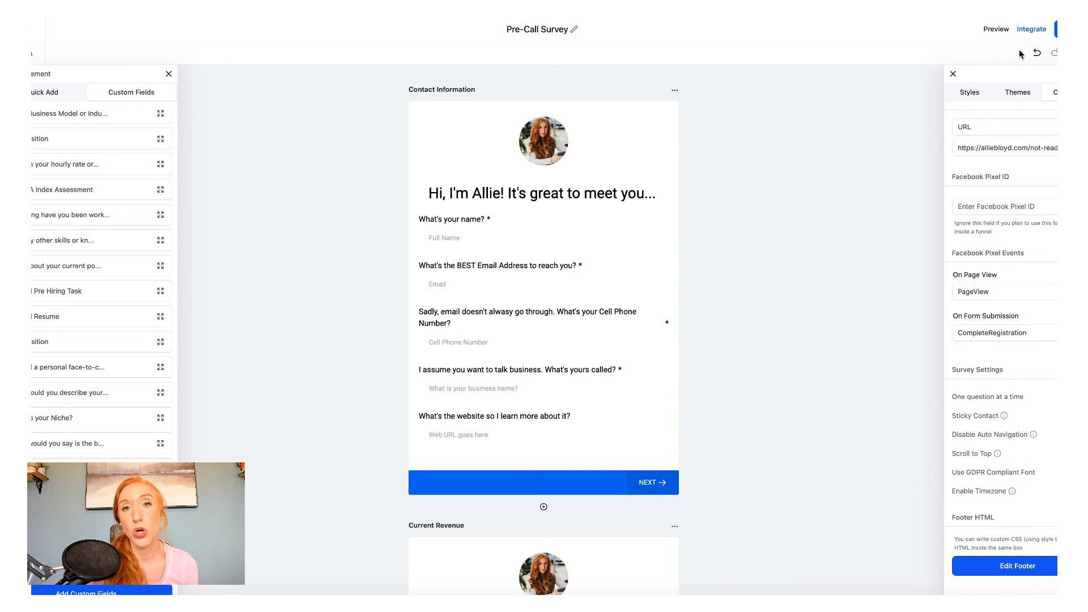
Step: View the survey's iframe embed code and share link in the integration options, and close them
click(1032, 30)
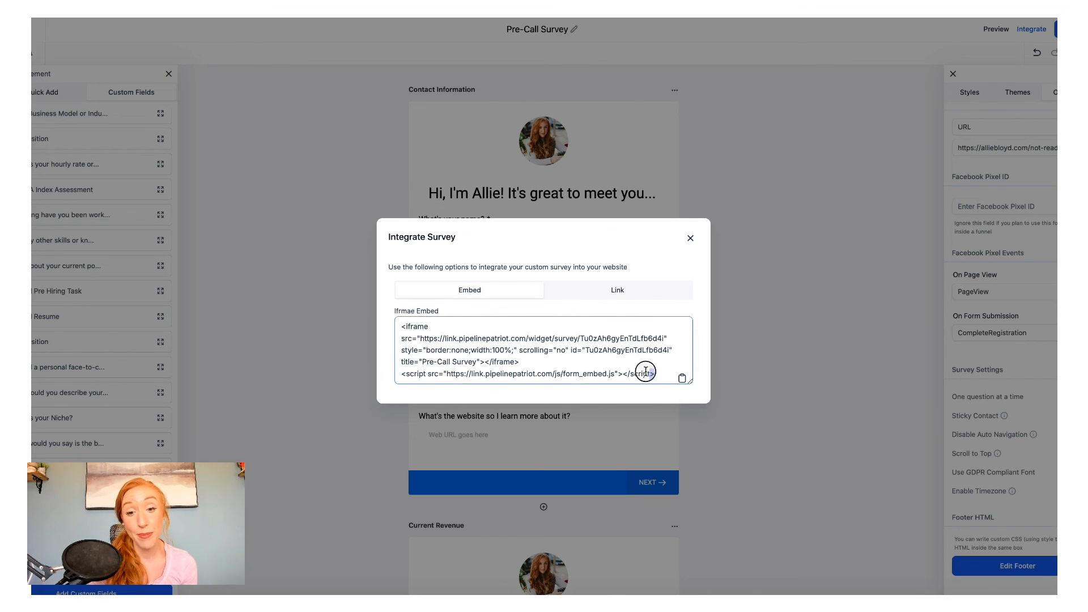
drag(657, 373, 410, 329)
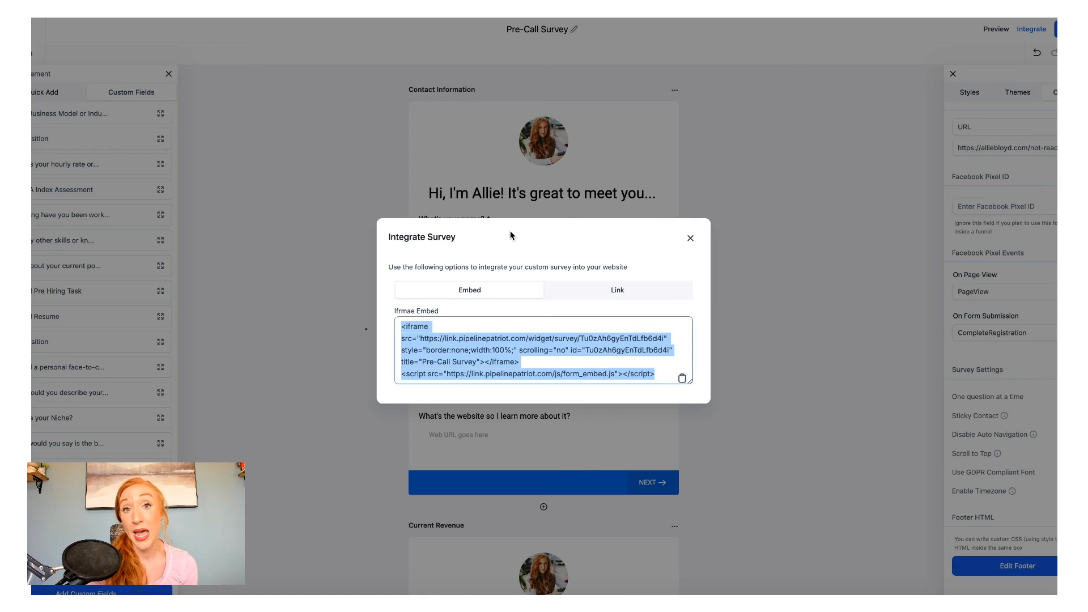
click(624, 290)
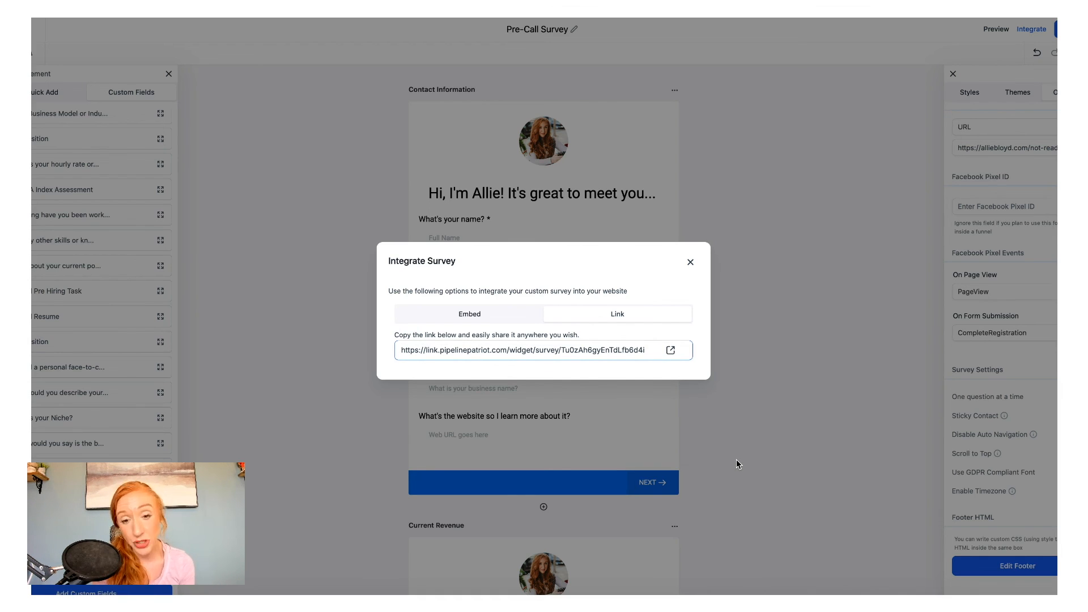
click(465, 318)
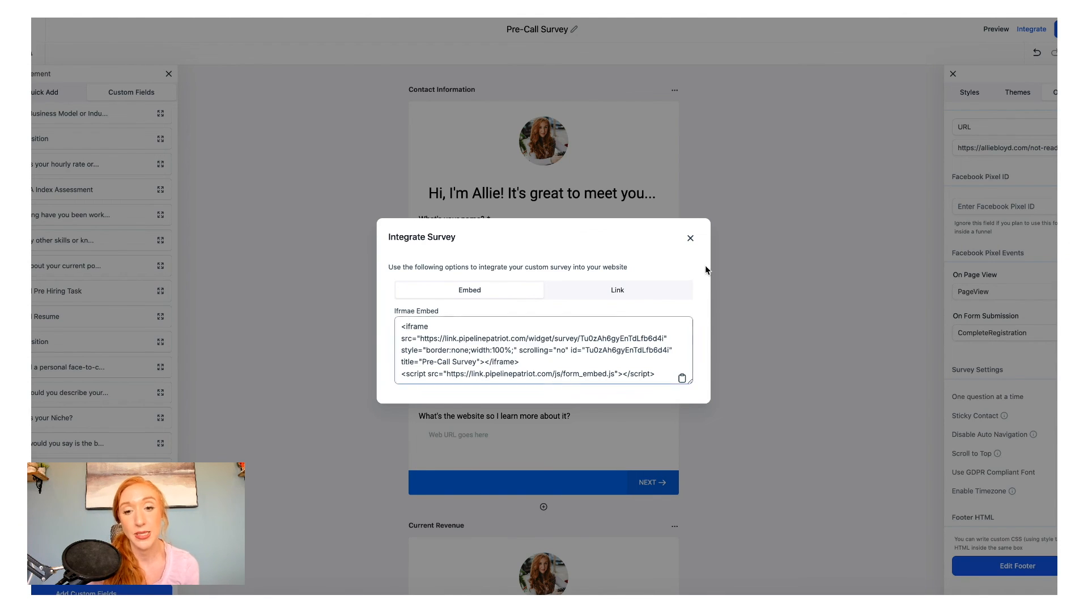
click(691, 239)
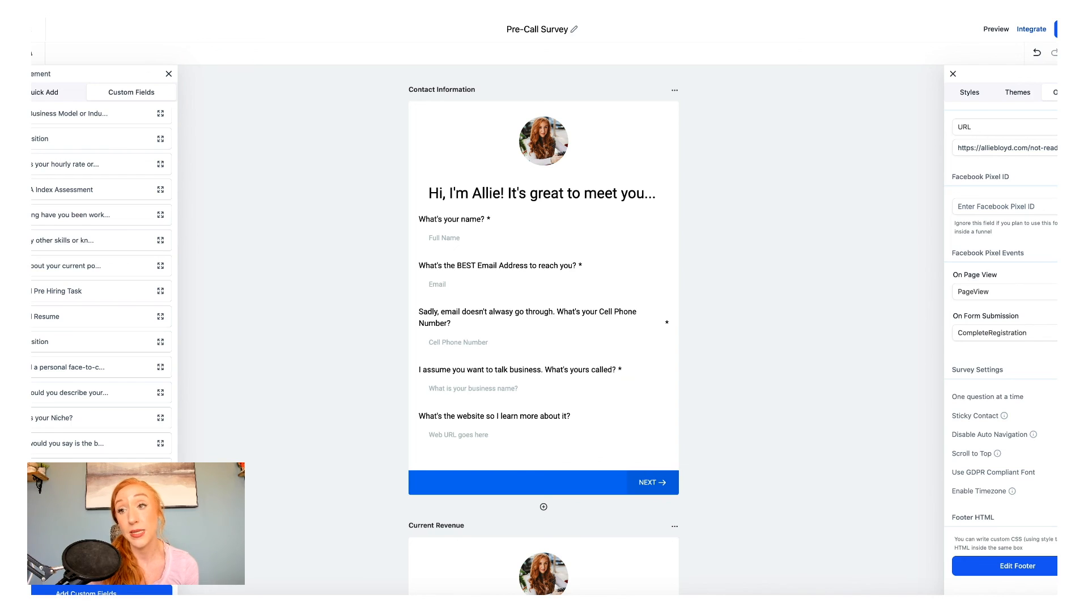